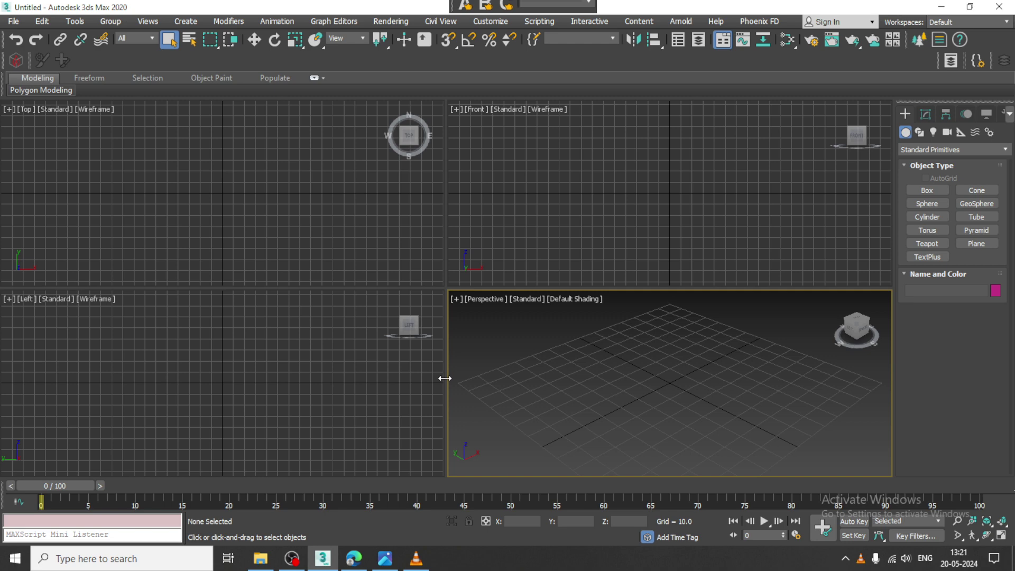
click(494, 227)
click(350, 207)
click(338, 370)
click(655, 436)
key(ctrl+z)
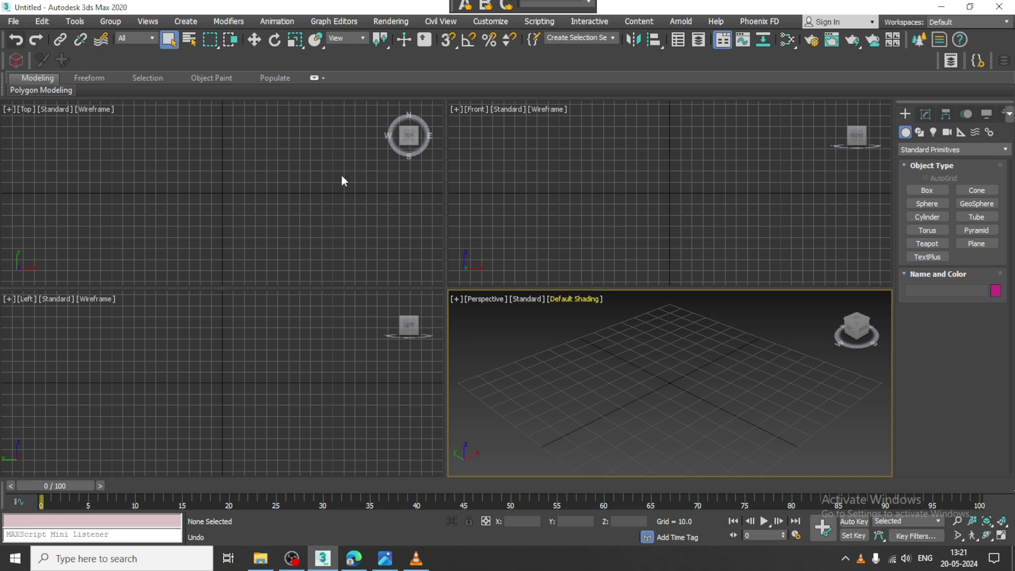
View the reference image 2-1673453547.jpg from the Desktop and move its window clear of the Perspective view
click(13, 22)
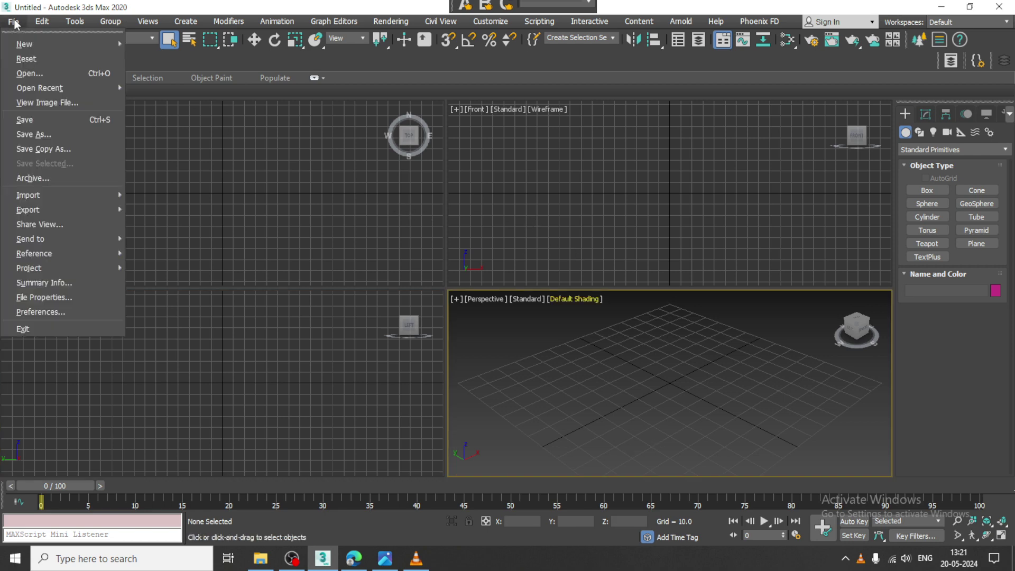
click(56, 102)
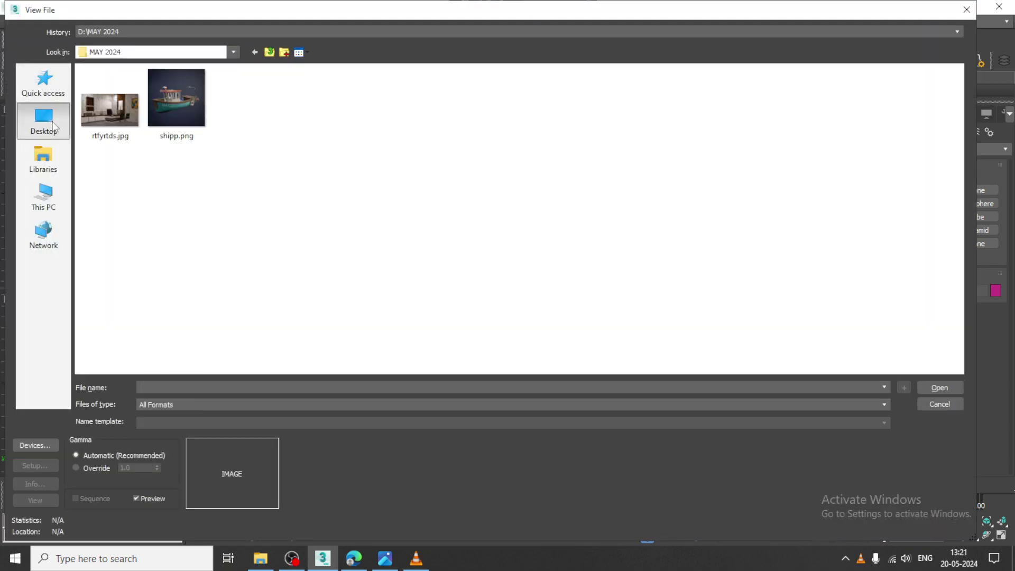
click(53, 126)
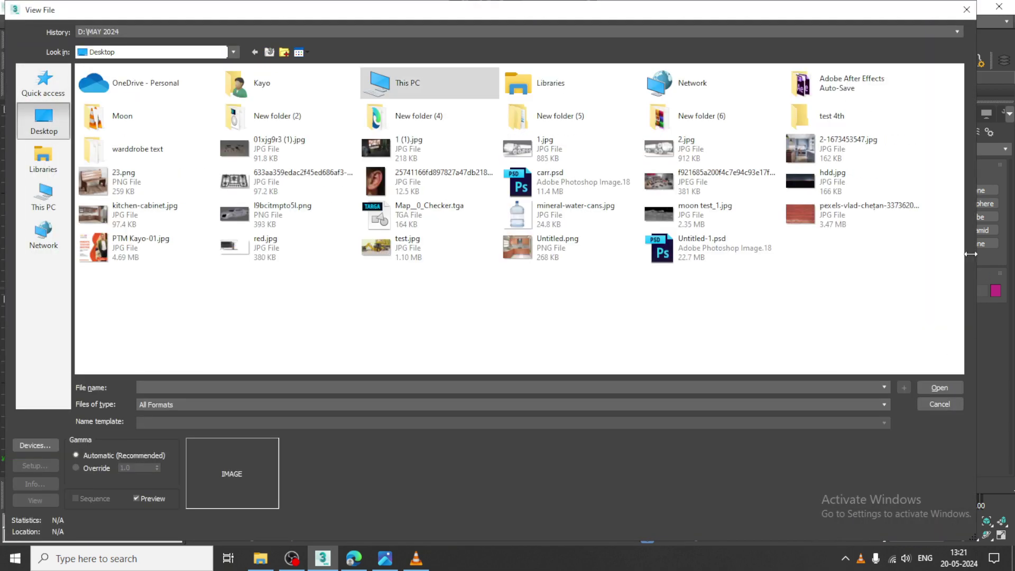
double_click(835, 154)
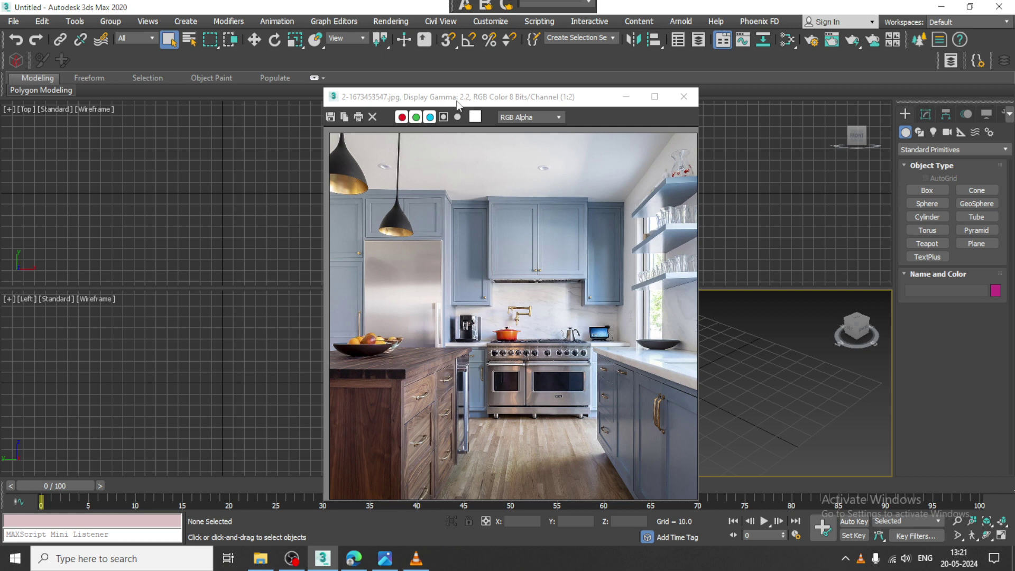
drag(458, 102, 136, 53)
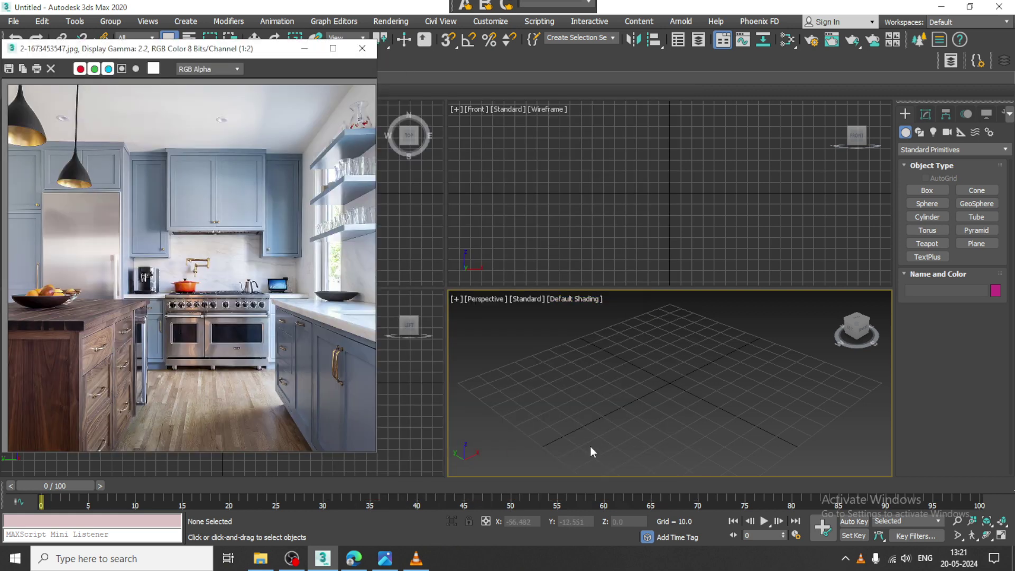
middle_drag(586, 377, 598, 373)
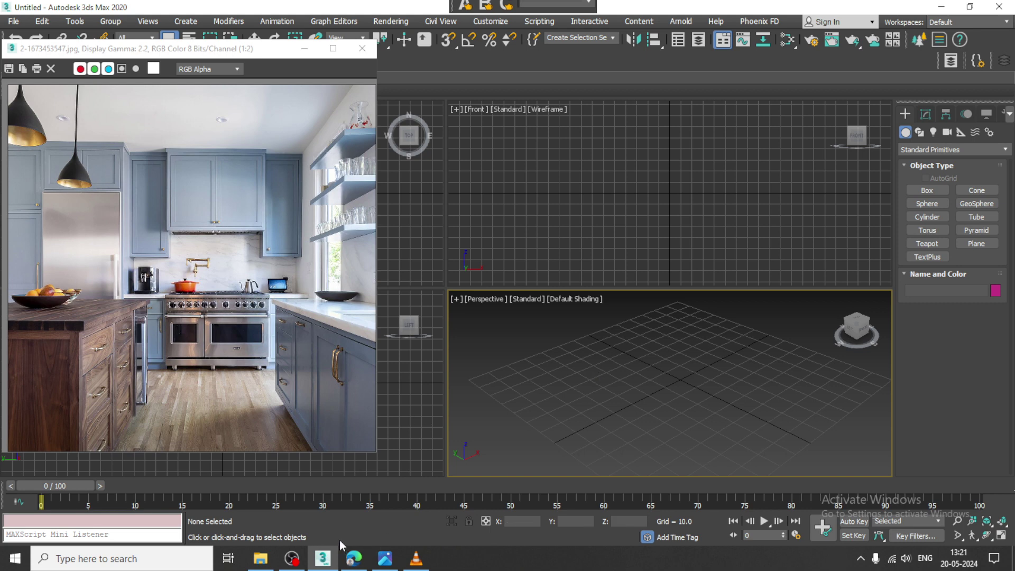
Switch to File Explorer and check the pixel dimensions of 2-1673453547.jpg in the Desktop folder
mouse_move(259, 564)
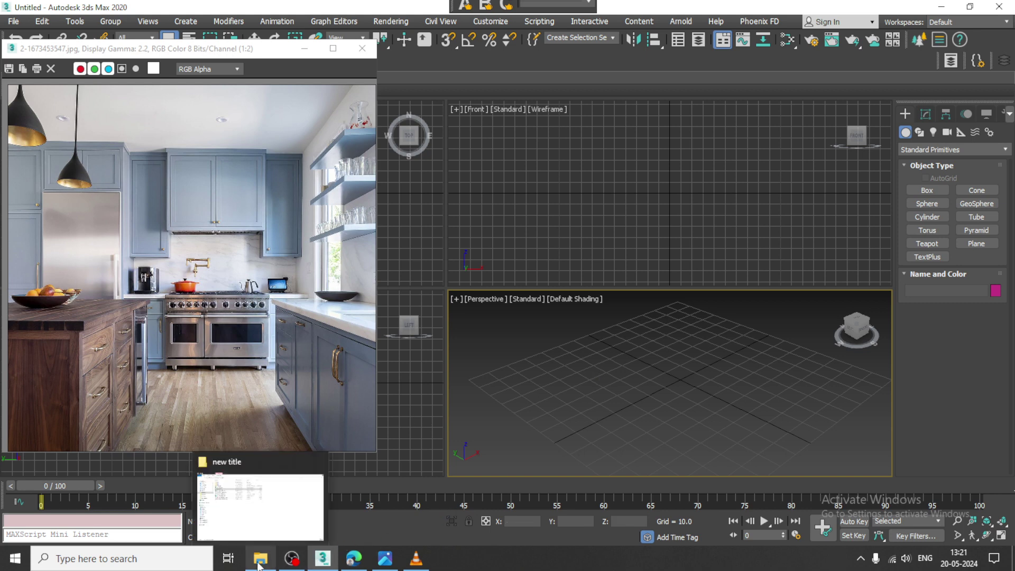
click(259, 505)
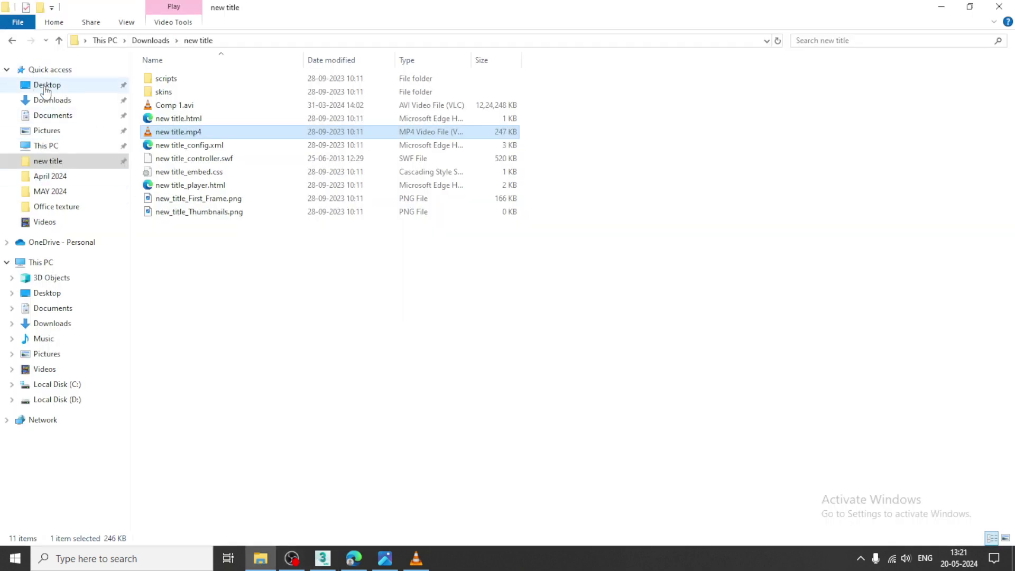
click(46, 87)
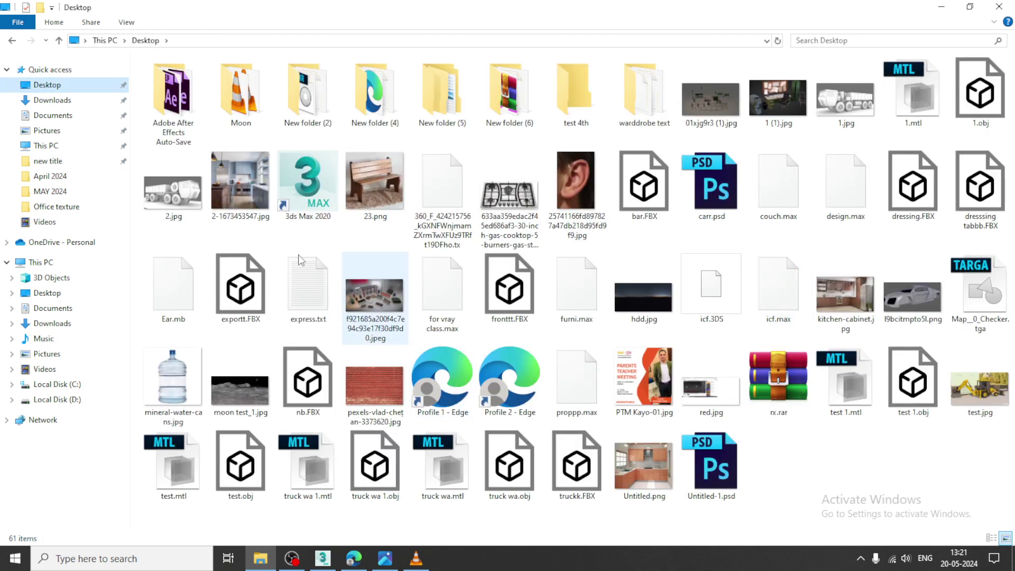
click(244, 175)
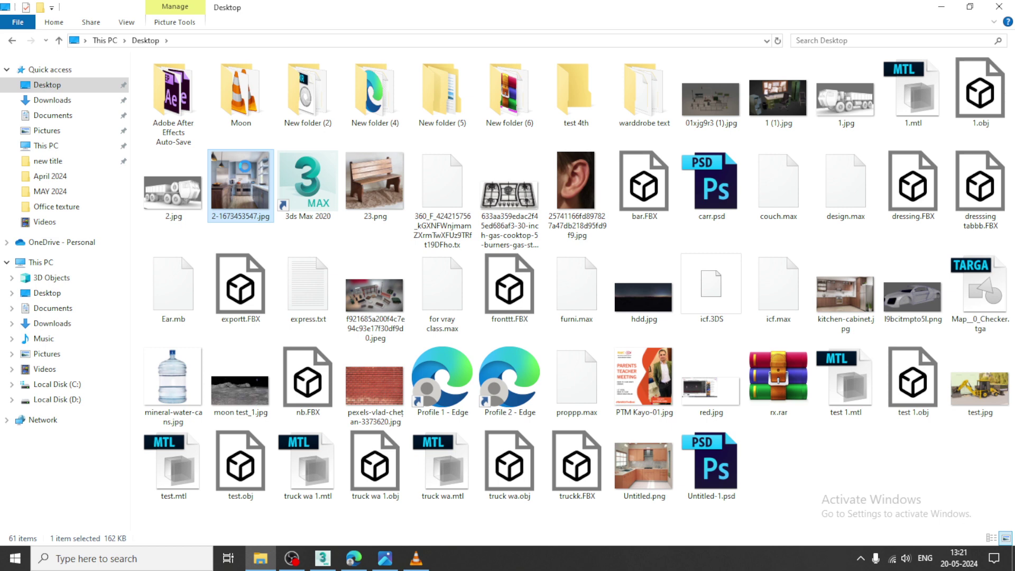
right_click(241, 160)
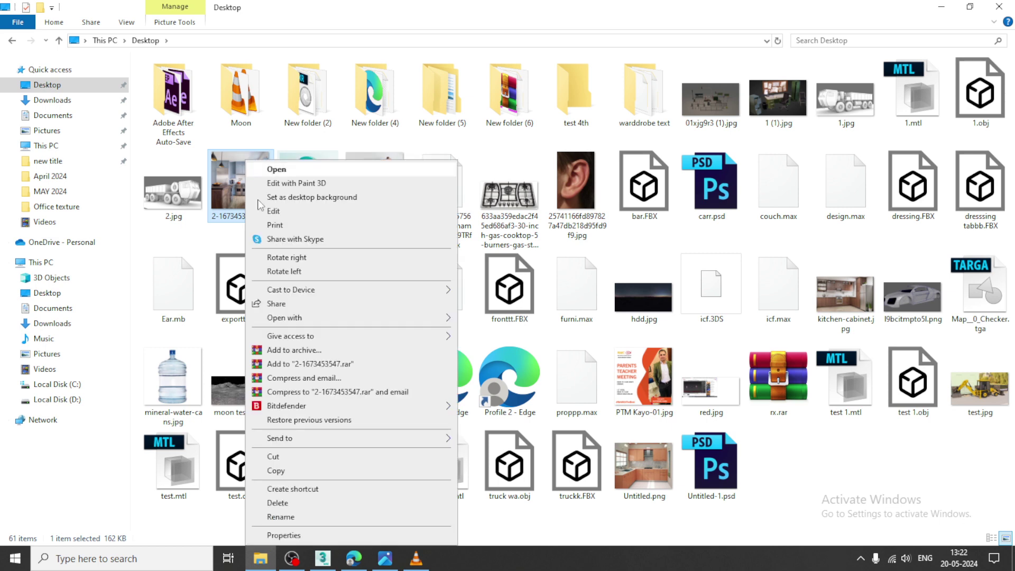
click(321, 539)
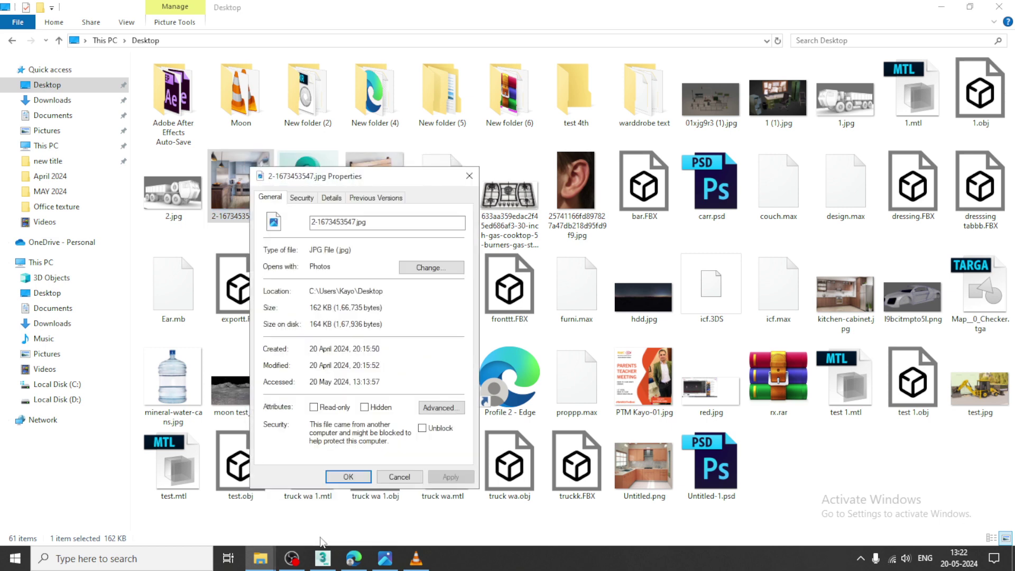
click(343, 201)
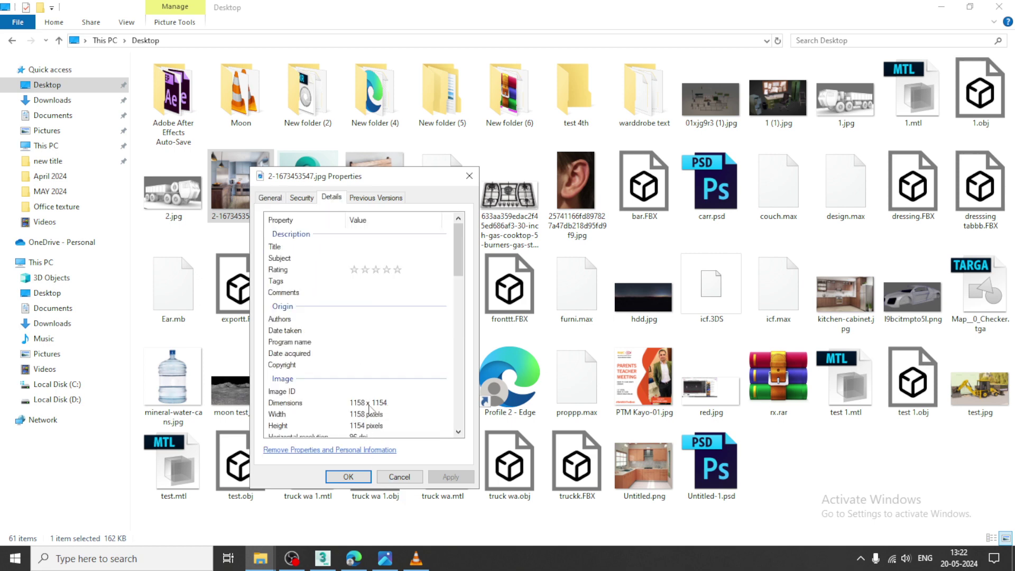
click(399, 478)
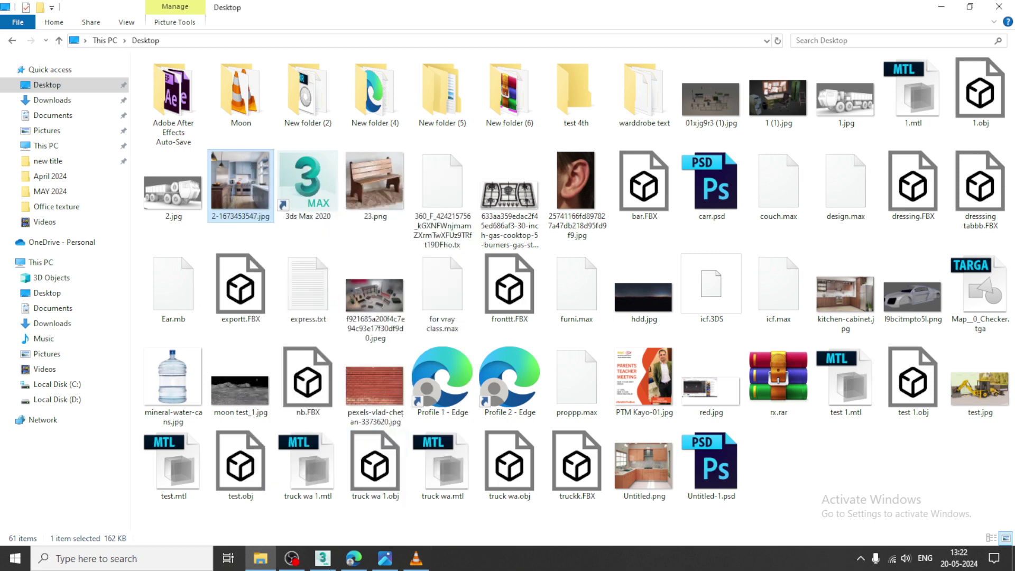
Switch back to 3ds Max and set the render output size to 1158 by 1154 pixels to match the reference image
click(323, 559)
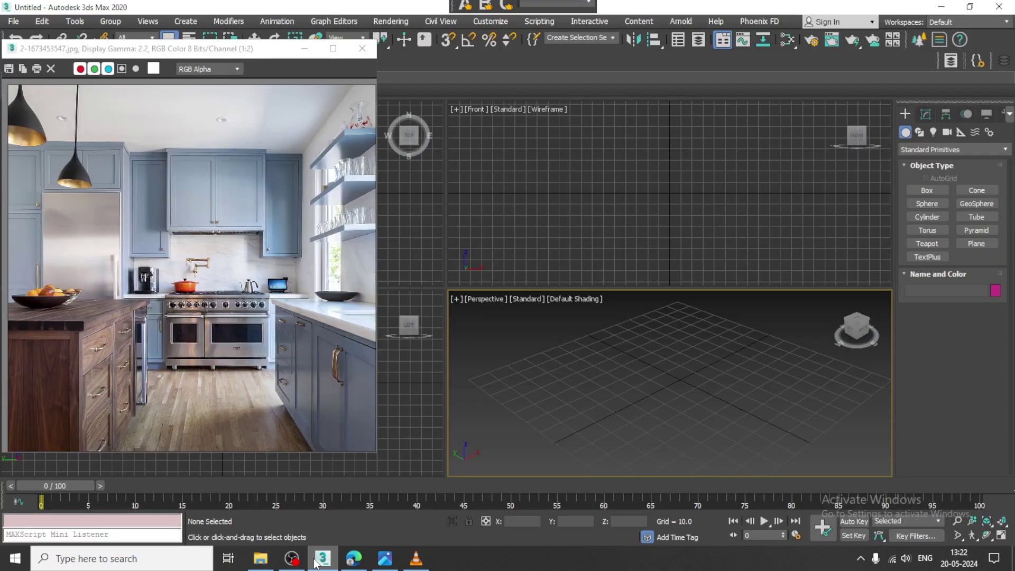
click(389, 21)
click(443, 87)
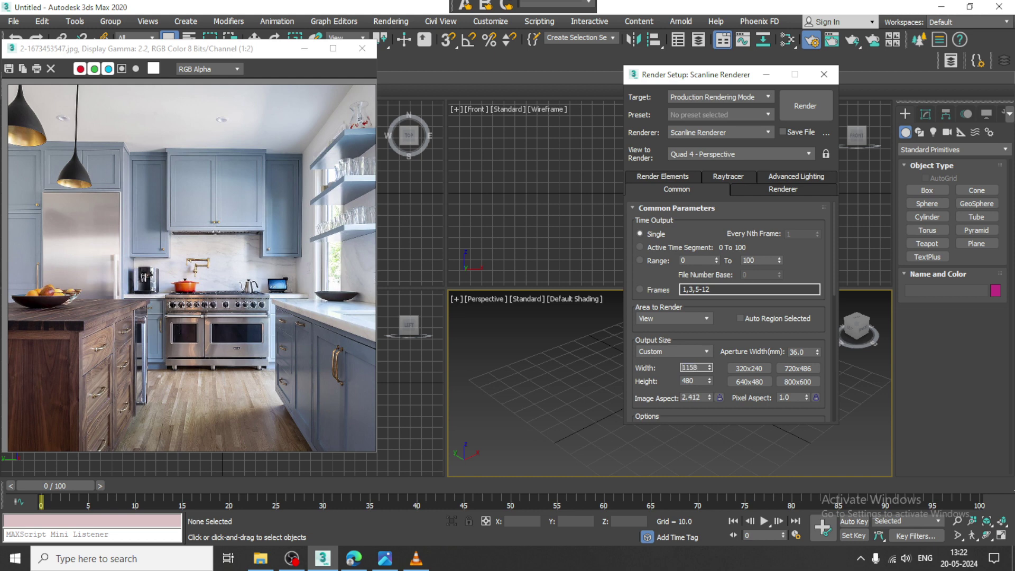
key(Tab)
drag(703, 332, 728, 220)
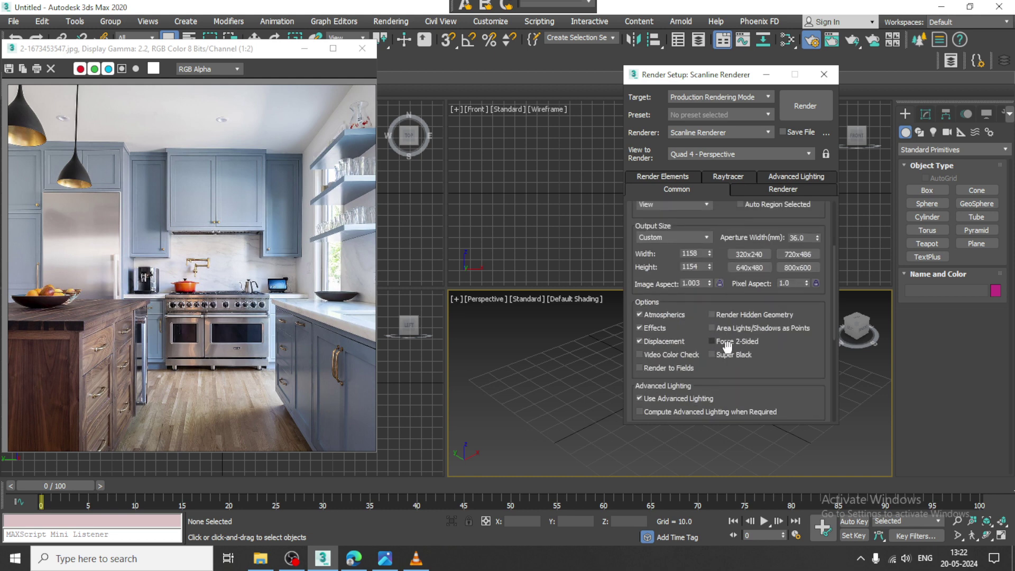
click(766, 75)
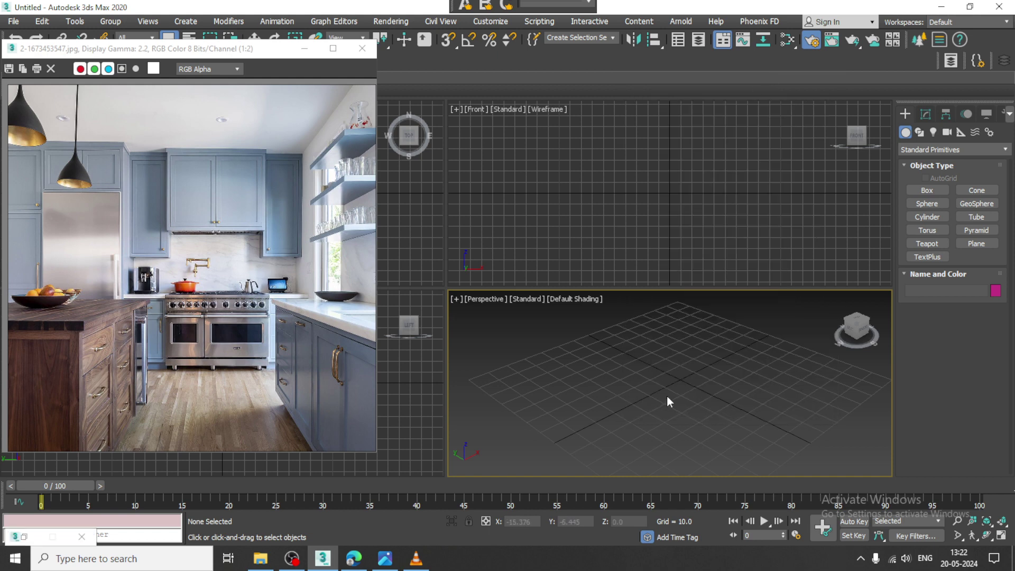
Create a rectangular floor plane in the Perspective view, extending beyond the home grid on all sides
click(976, 243)
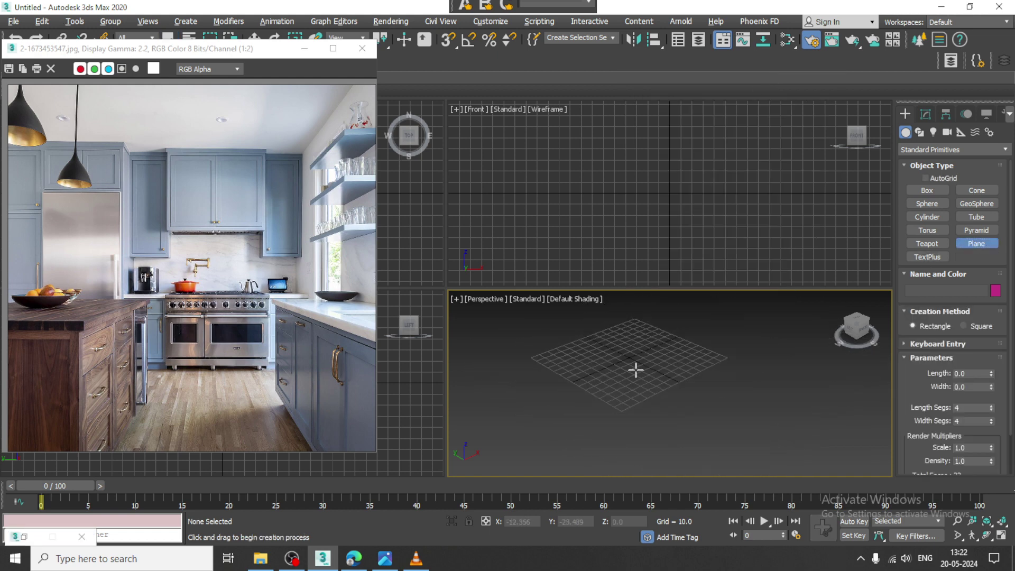
key(alt+w)
scroll(627, 307, down, 4)
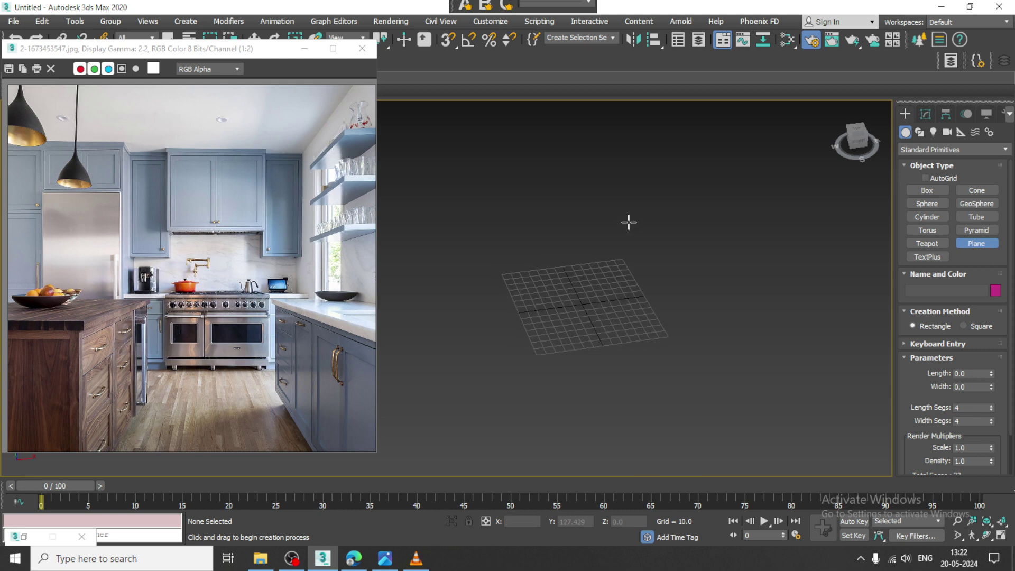
drag(629, 222, 501, 423)
key(w)
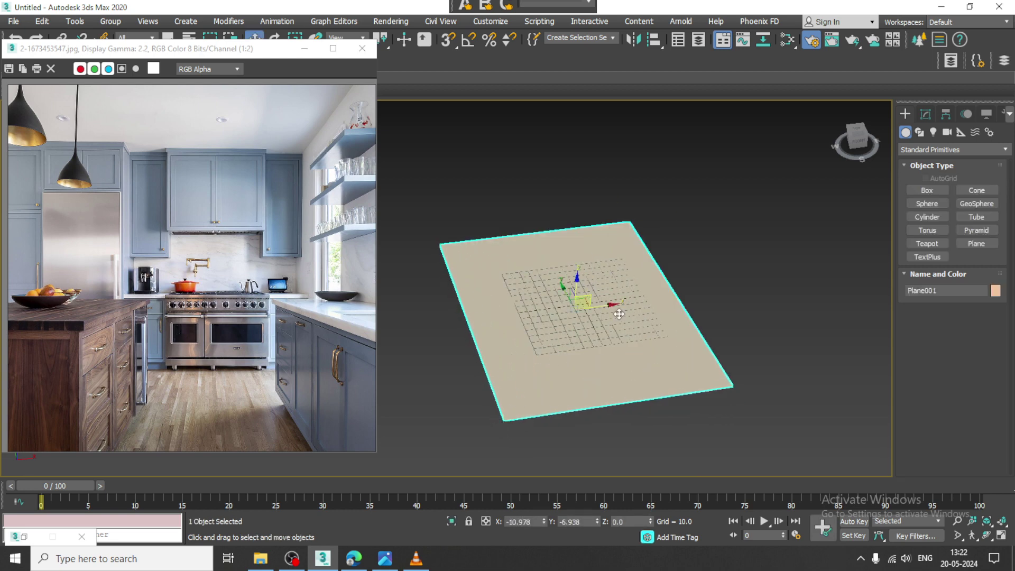
scroll(605, 290, up, 5)
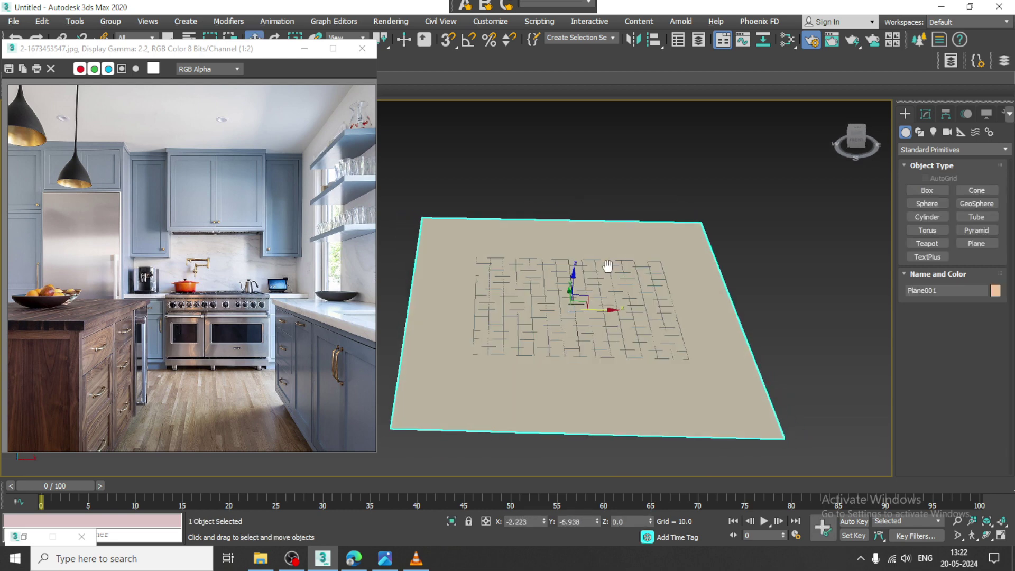
middle_drag(610, 253, 596, 276)
Draw an AEC Extended wall in the Top view along the floor plane's back and right edges, snapping to its corners
key(alt+w)
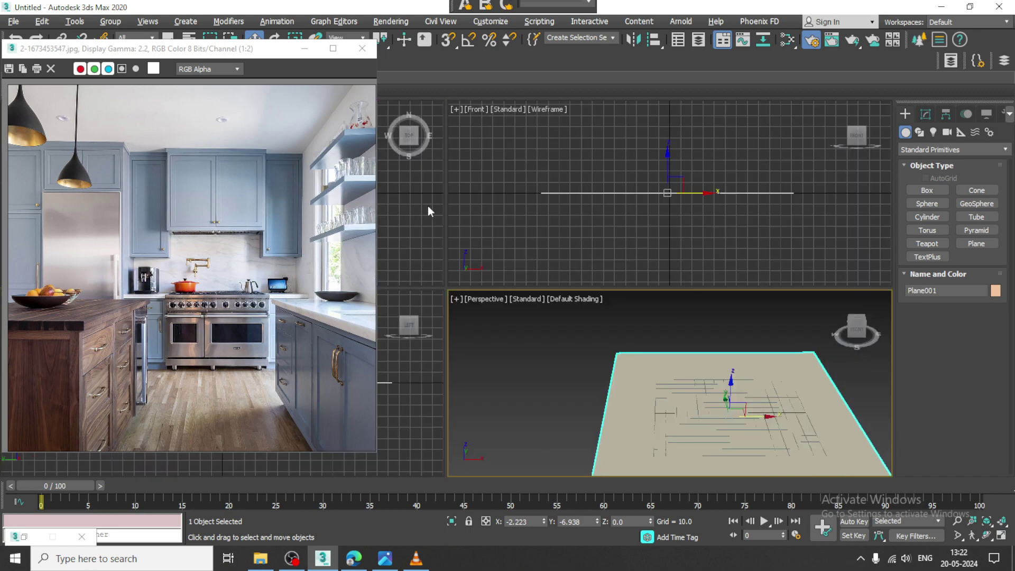
middle_click(419, 204)
key(alt+w)
scroll(419, 203, down, 3)
middle_drag(419, 203, 561, 231)
scroll(555, 242, down, 2)
scroll(555, 242, up, 2)
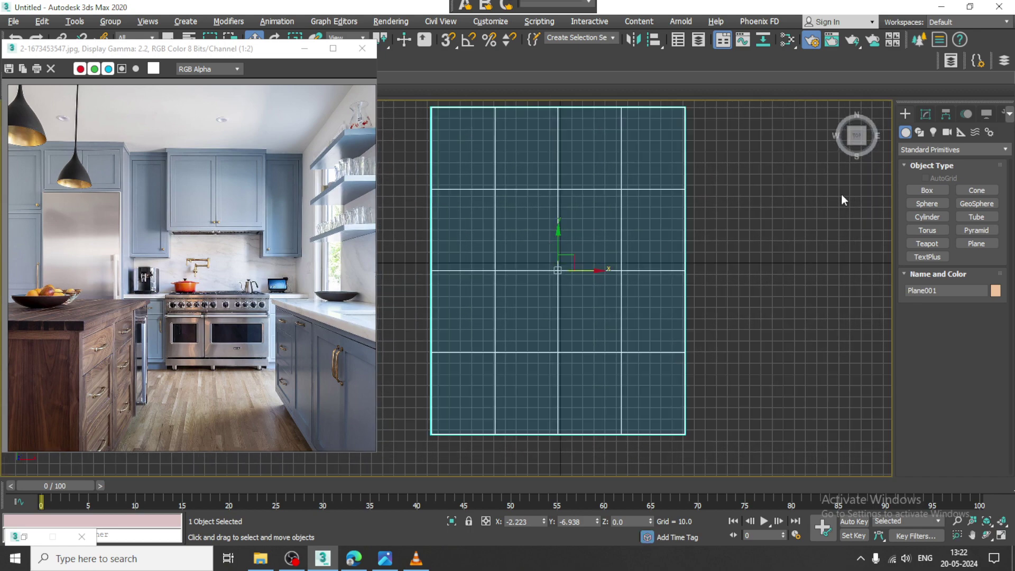
click(913, 150)
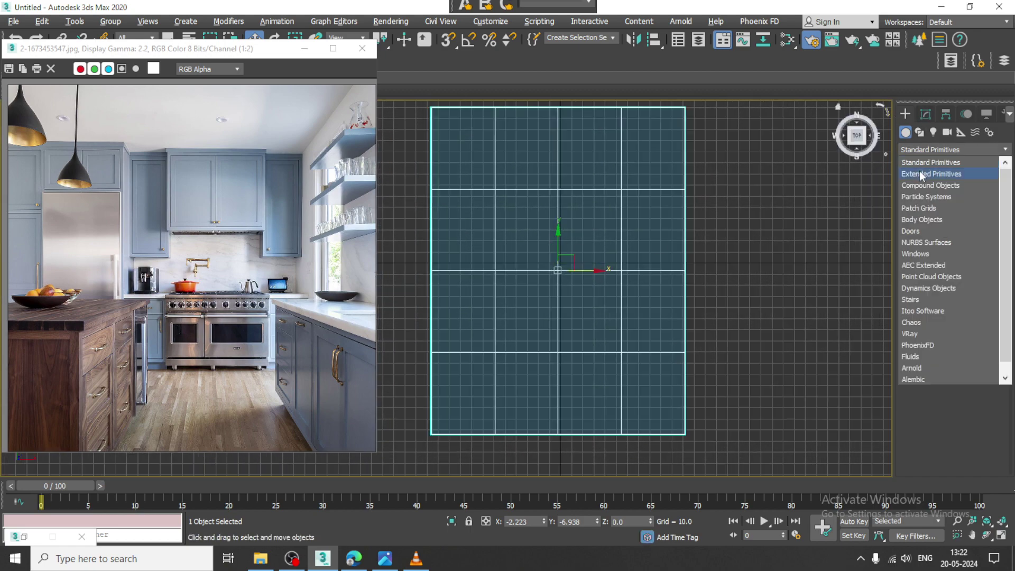
click(939, 266)
click(927, 207)
key(s)
scroll(466, 174, up, 3)
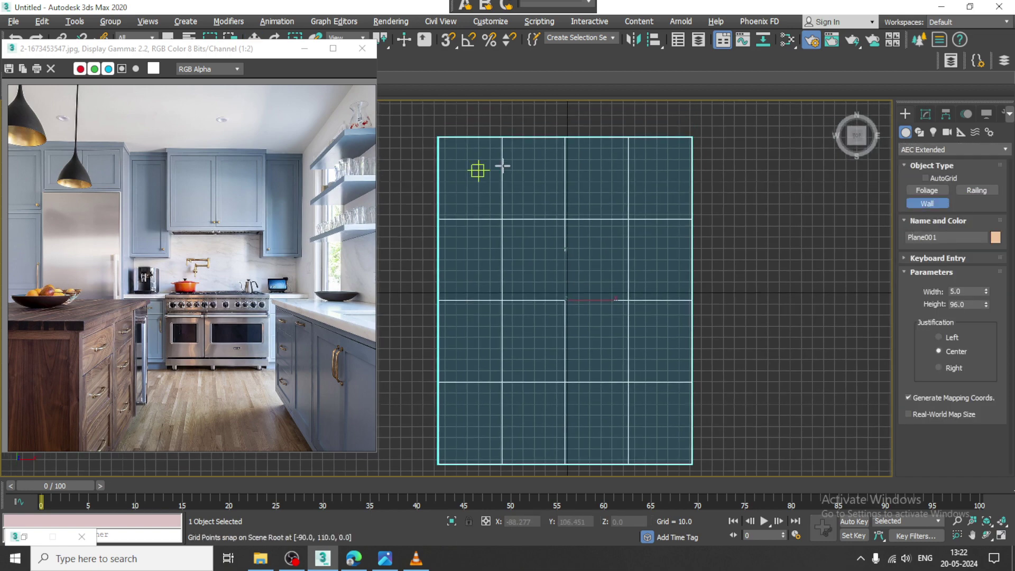
click(435, 186)
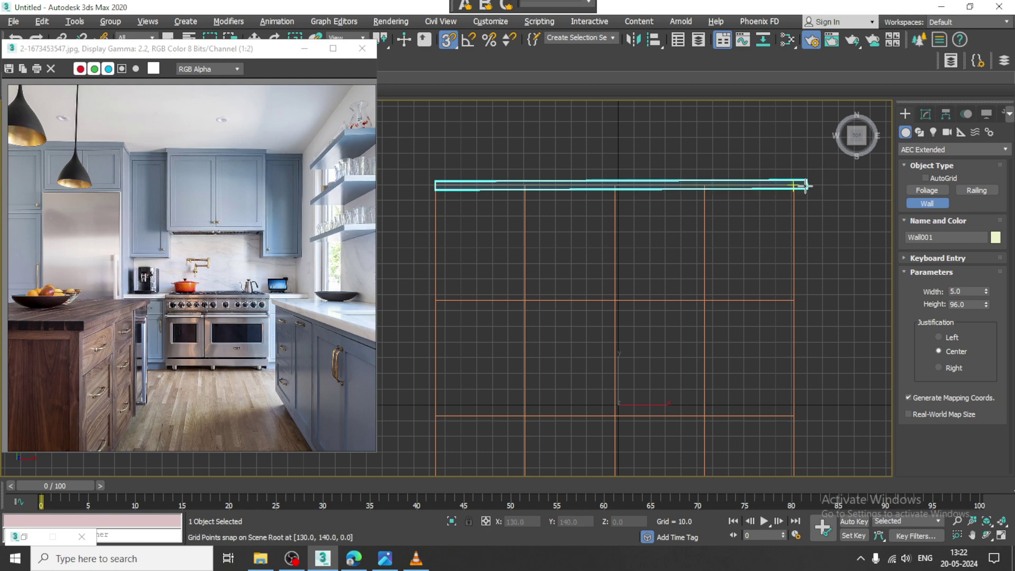
click(794, 186)
scroll(770, 287, down, 3)
middle_drag(777, 433, 782, 294)
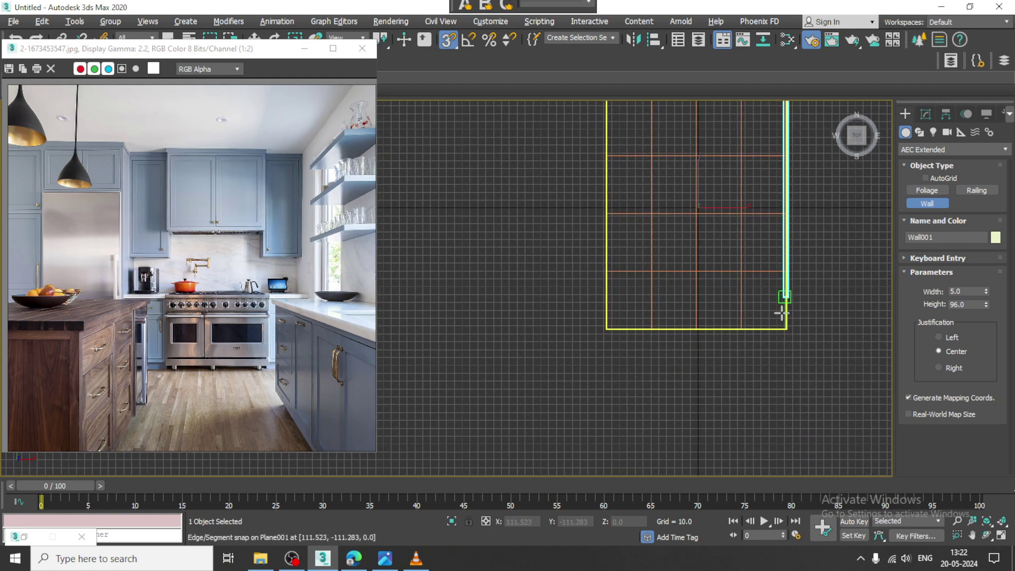
click(786, 329)
right_click(787, 329)
right_click(797, 336)
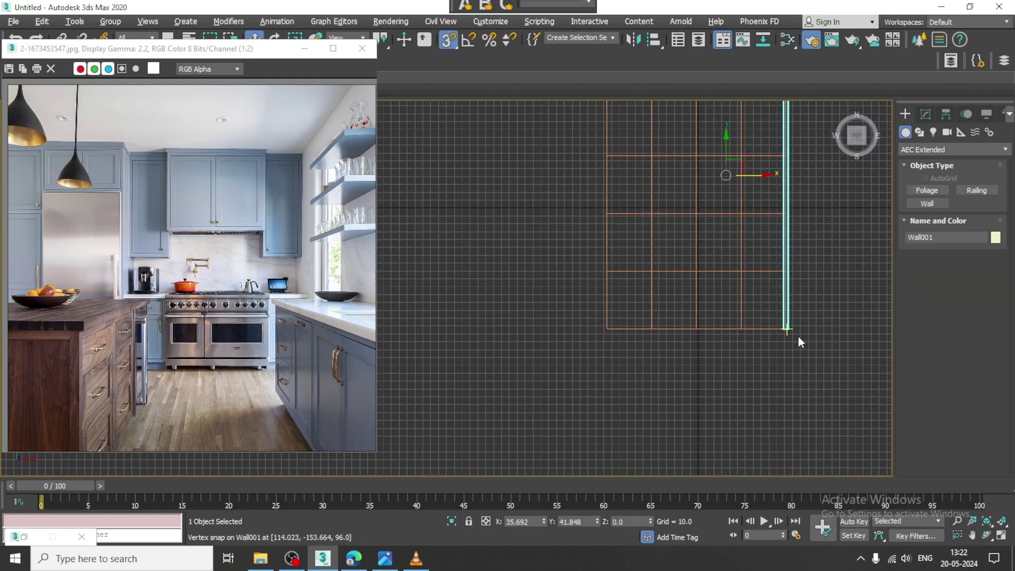
Turn off snapping and scale the wall vertically to about 136% in the Perspective view
key(alt+w)
middle_click(769, 344)
key(alt+w)
scroll(645, 281, down, 3)
alt+middle_drag(646, 280, 634, 252)
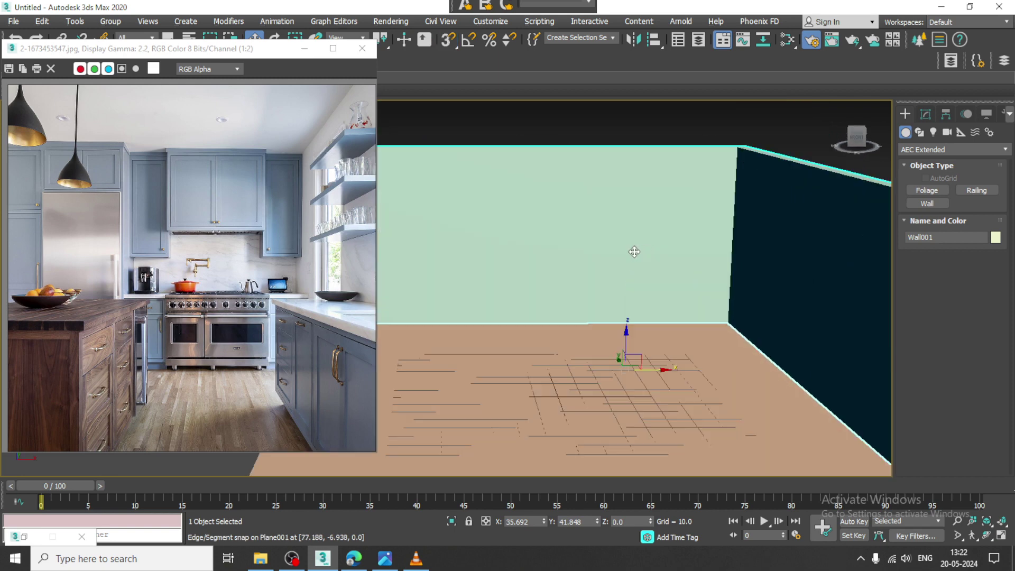
scroll(641, 243, up, 3)
scroll(650, 229, down, 1)
key(s)
scroll(652, 226, down, 3)
key(r)
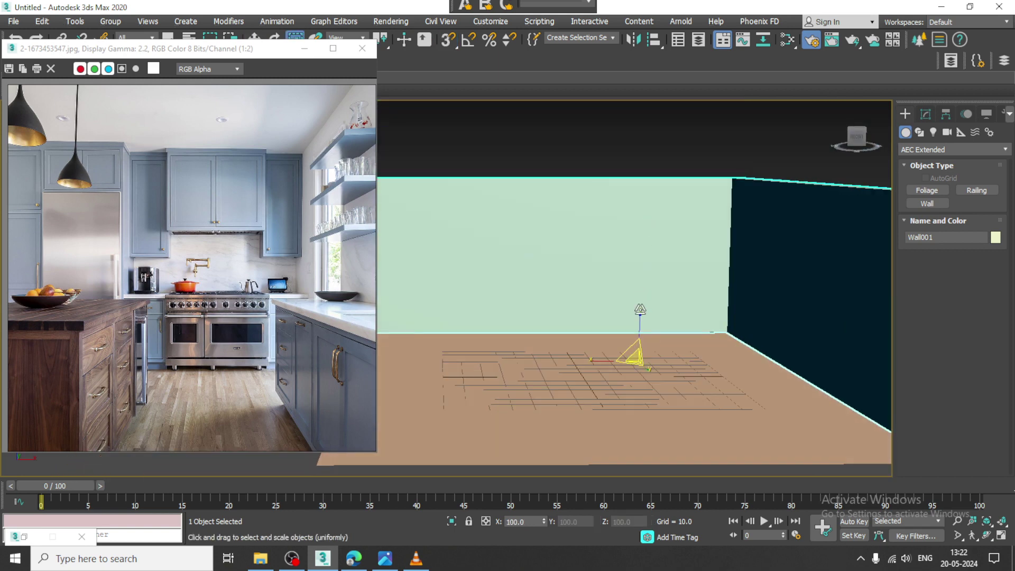
drag(642, 312, 647, 296)
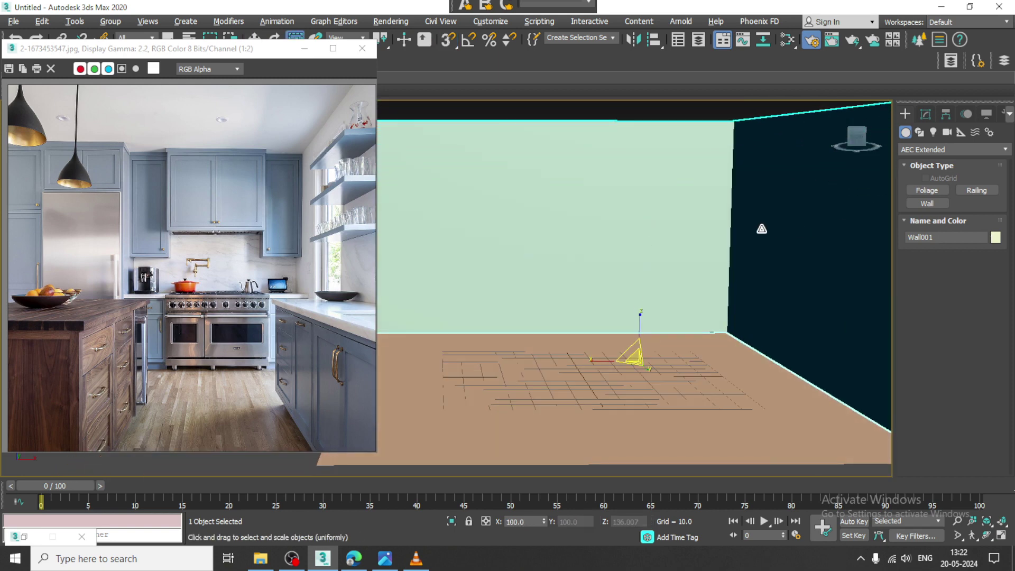
Change the wall's object color to light grey from the custom colors
click(995, 238)
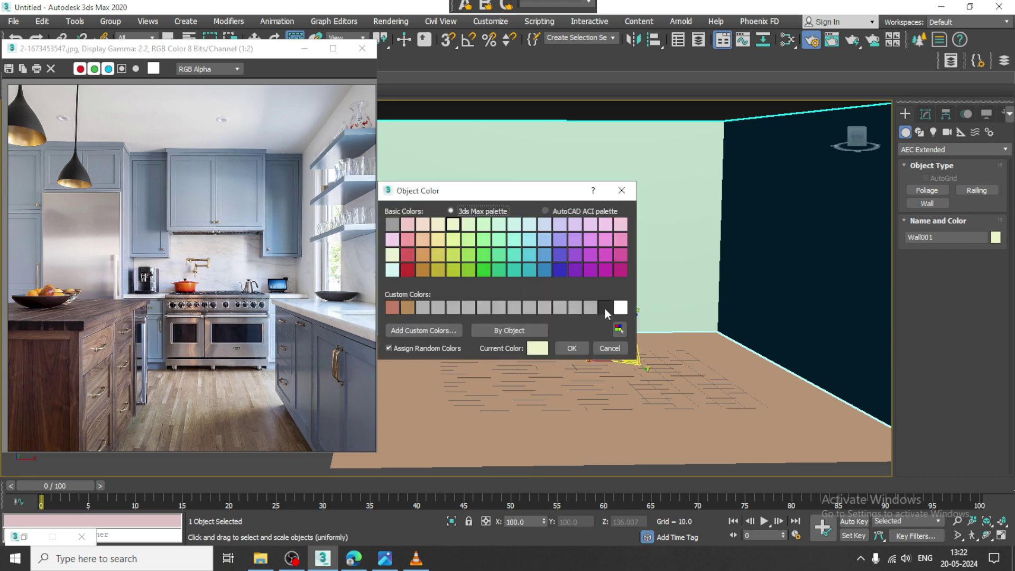
click(589, 310)
click(579, 347)
middle_drag(645, 255, 630, 226)
key(w)
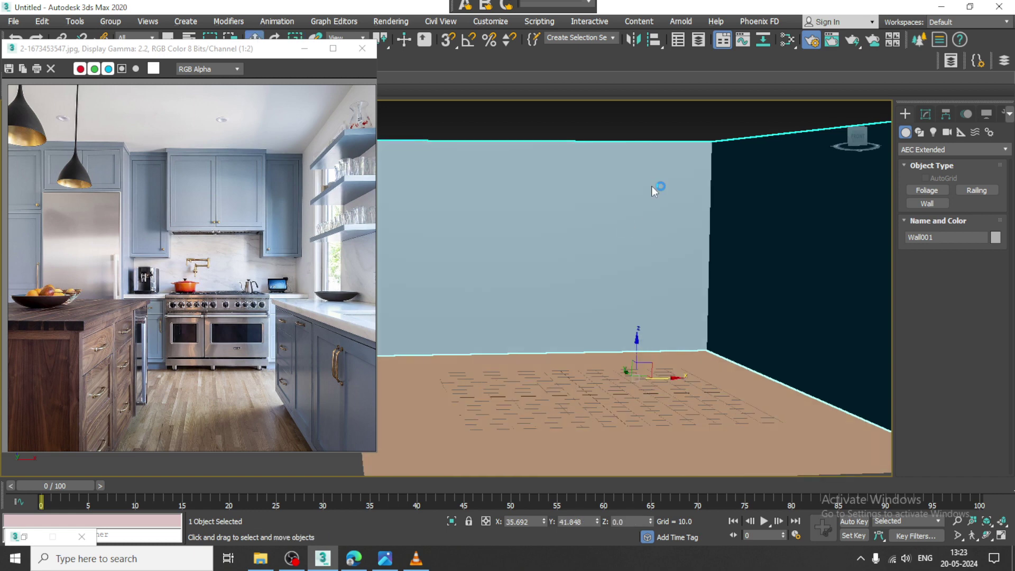
Convert the wall to an Editable Poly
right_click(652, 183)
mouse_move(742, 323)
click(799, 332)
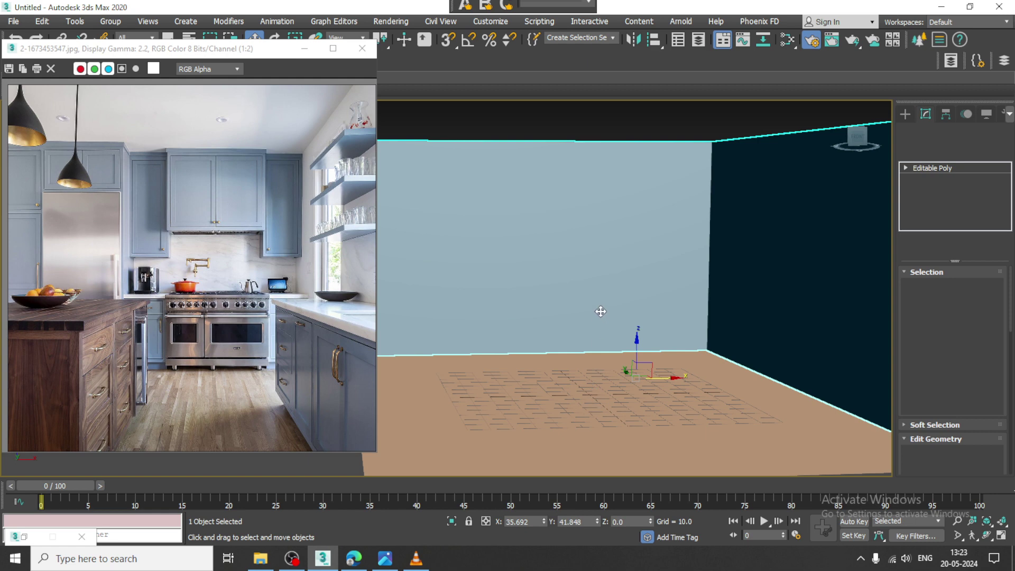
scroll(595, 314, down, 4)
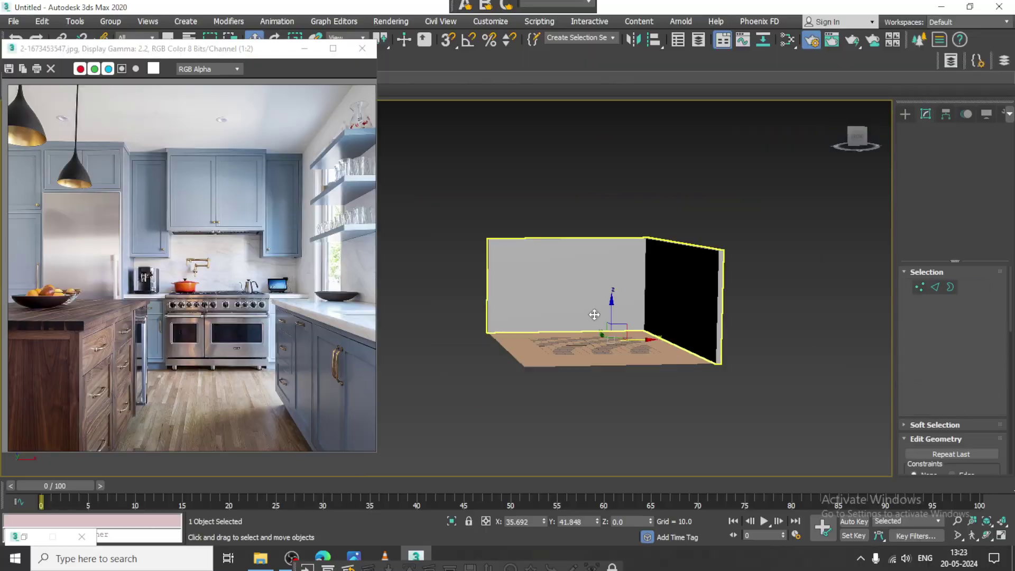
scroll(557, 357, up, 3)
Select the floor plane and convert it to an Editable Poly
click(583, 319)
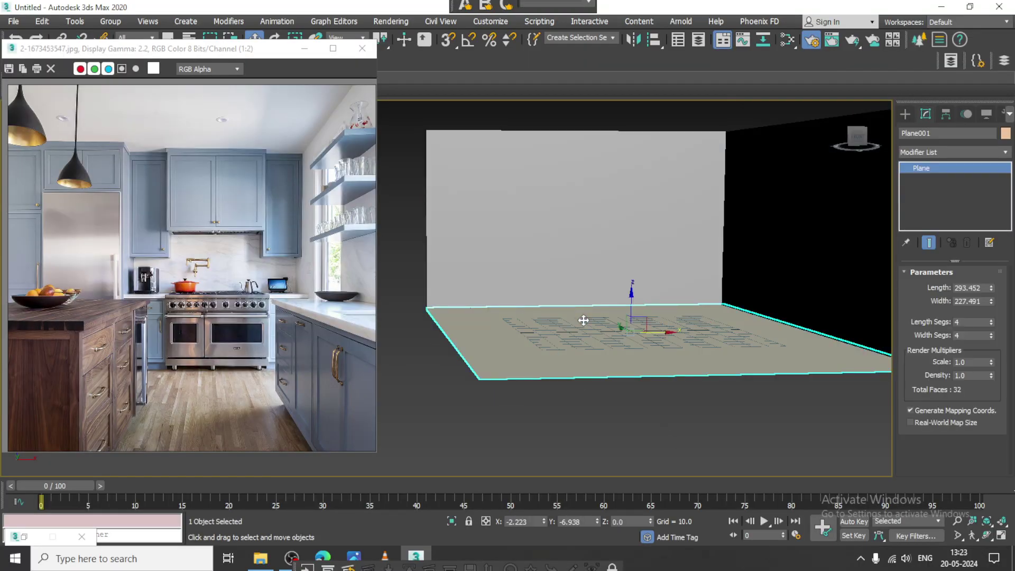
right_click(583, 319)
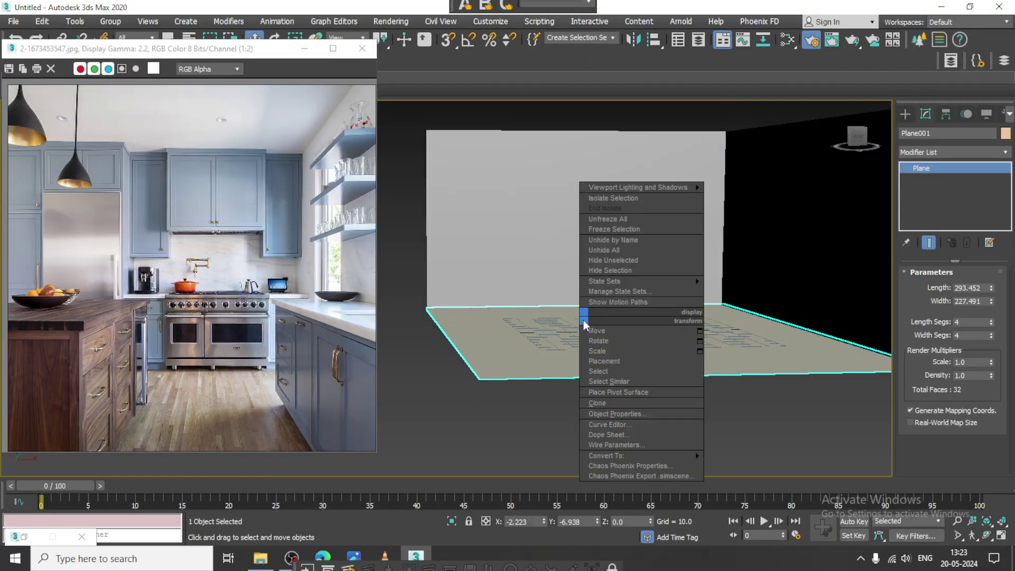
click(300, 561)
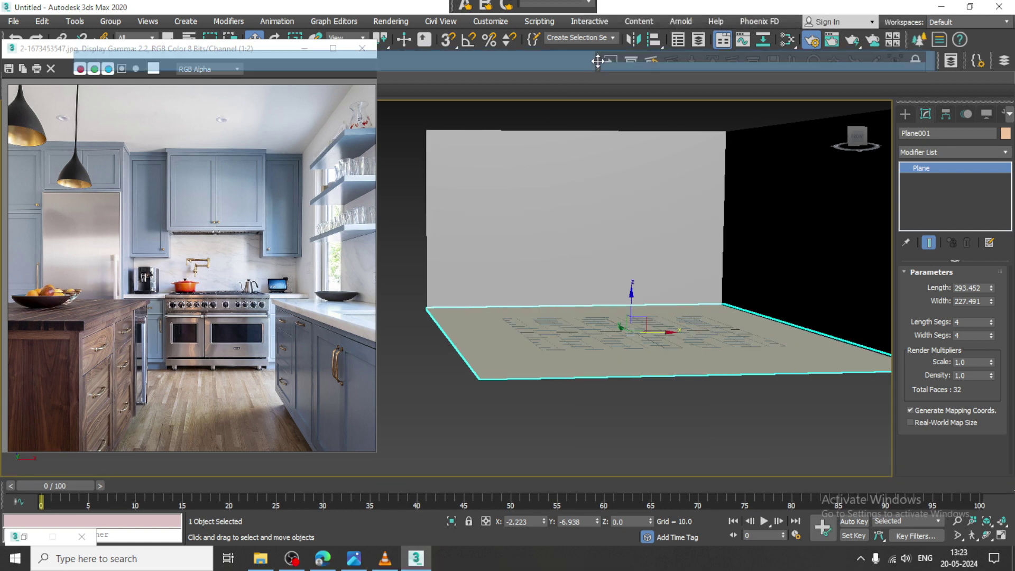
right_click(551, 341)
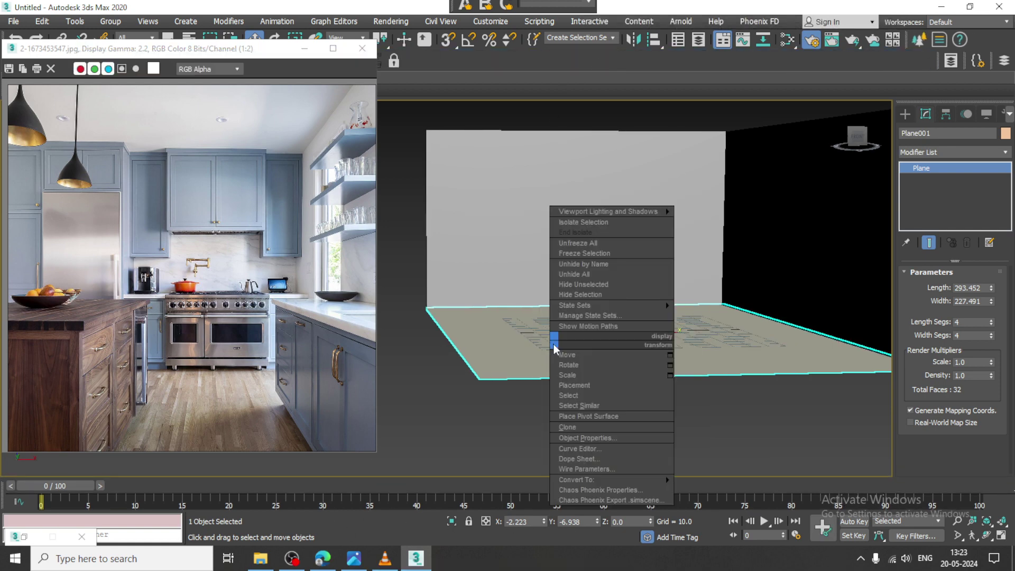
mouse_move(620, 479)
click(727, 490)
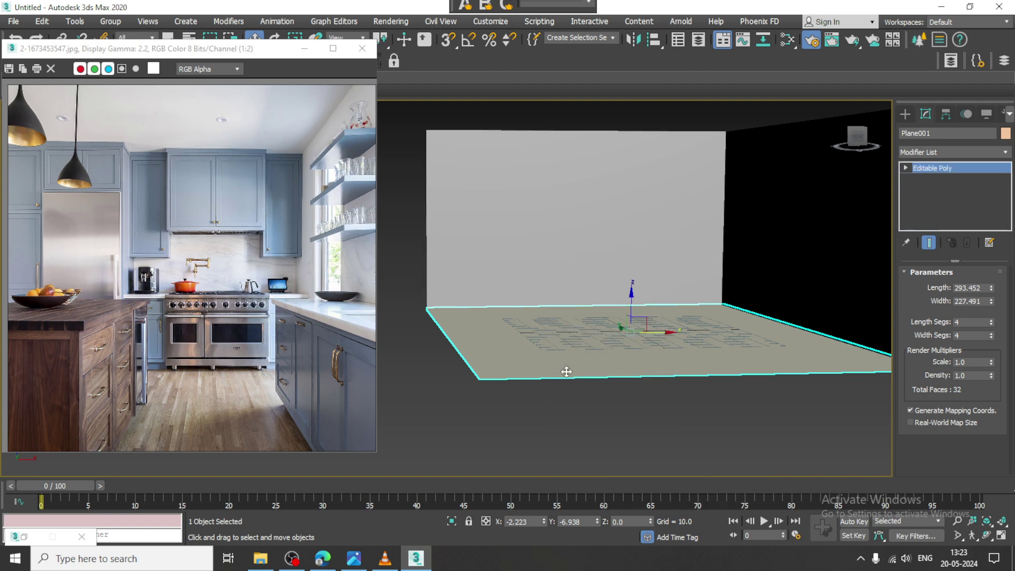
alt+middle_drag(663, 322, 636, 208)
scroll(712, 329, up, 2)
scroll(689, 295, down, 3)
scroll(698, 274, down, 2)
right_click(636, 209)
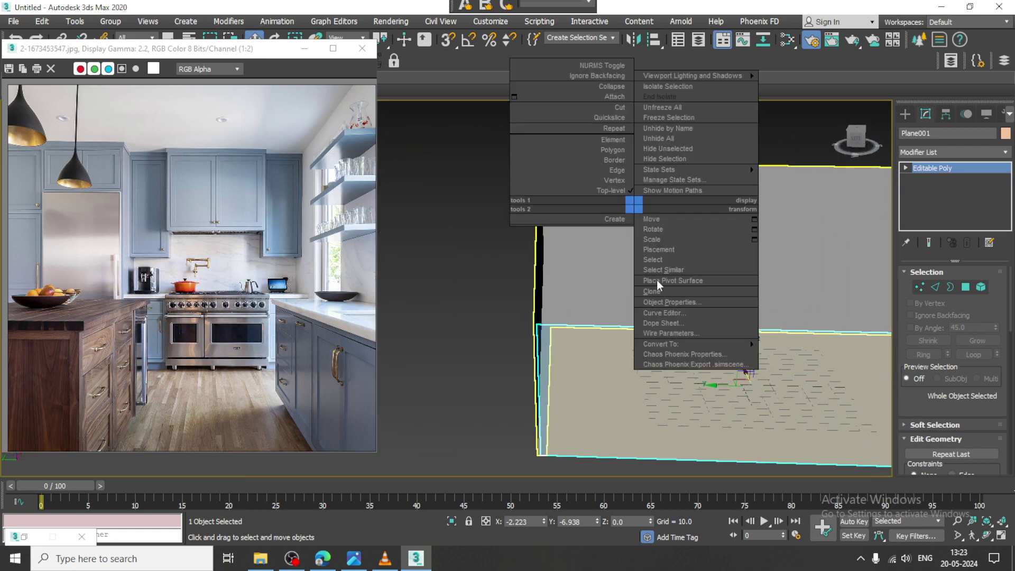
scroll(571, 304, down, 4)
key(1)
mouse_move(497, 202)
mouse_down()
mouse_move(582, 350)
mouse_move(848, 201)
mouse_up()
click(935, 167)
Select the wall object's vertices along the back wall and move them about 35 units outward along Y, lengthening the side wall
click(599, 260)
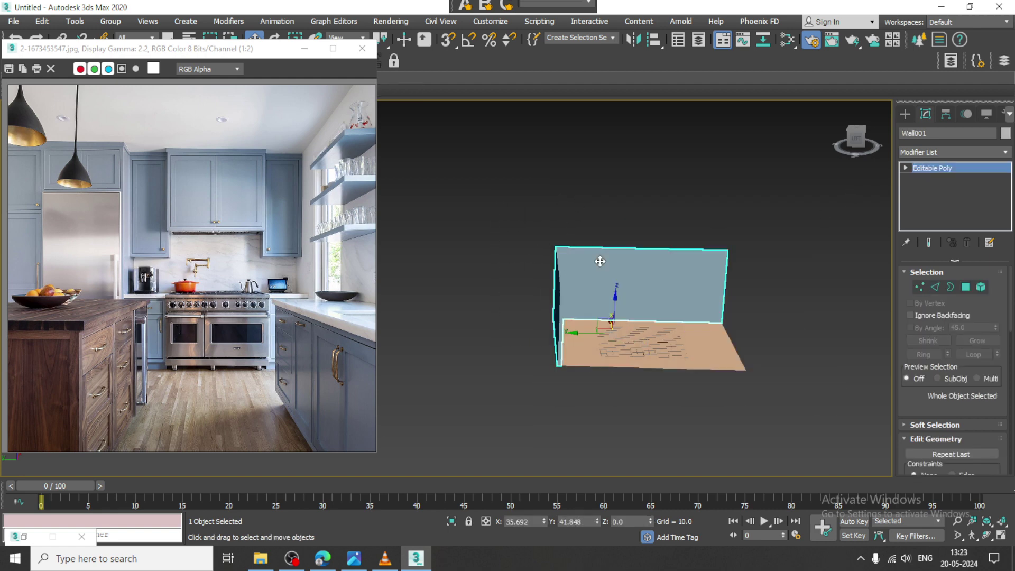
key(1)
drag(445, 163, 568, 393)
scroll(511, 284, up, 2)
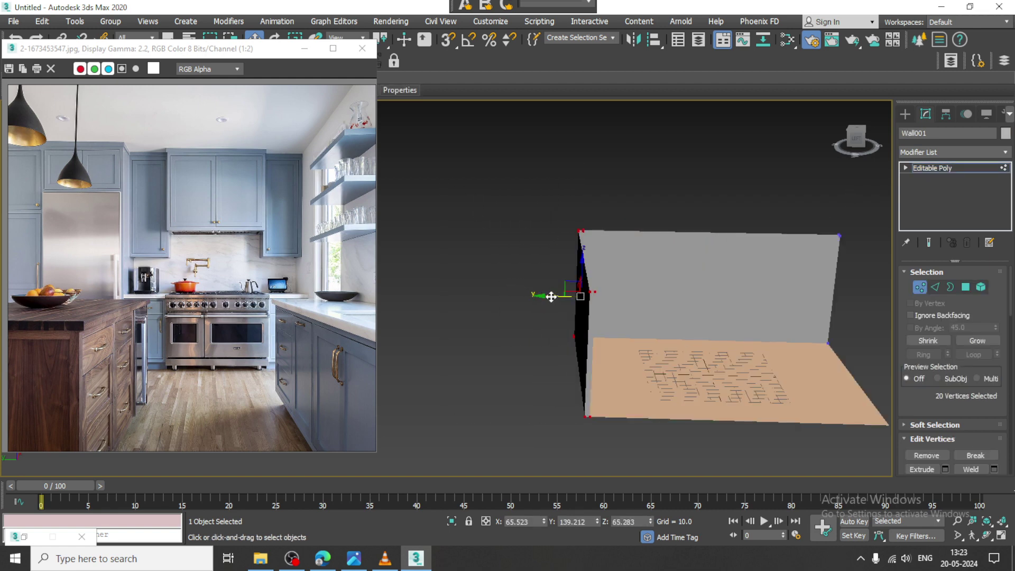
drag(552, 297, 513, 291)
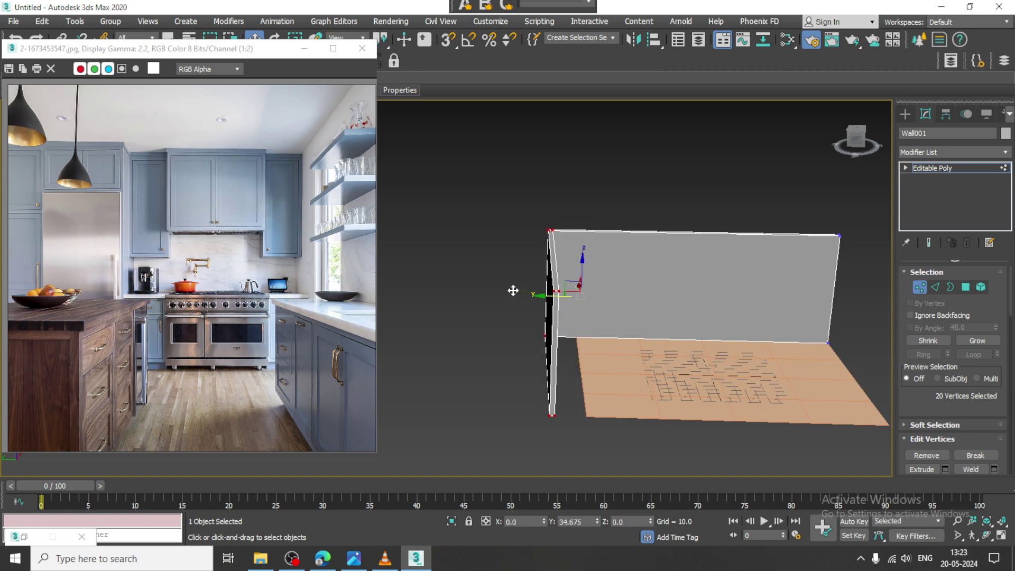
alt+middle_drag(642, 310, 650, 274)
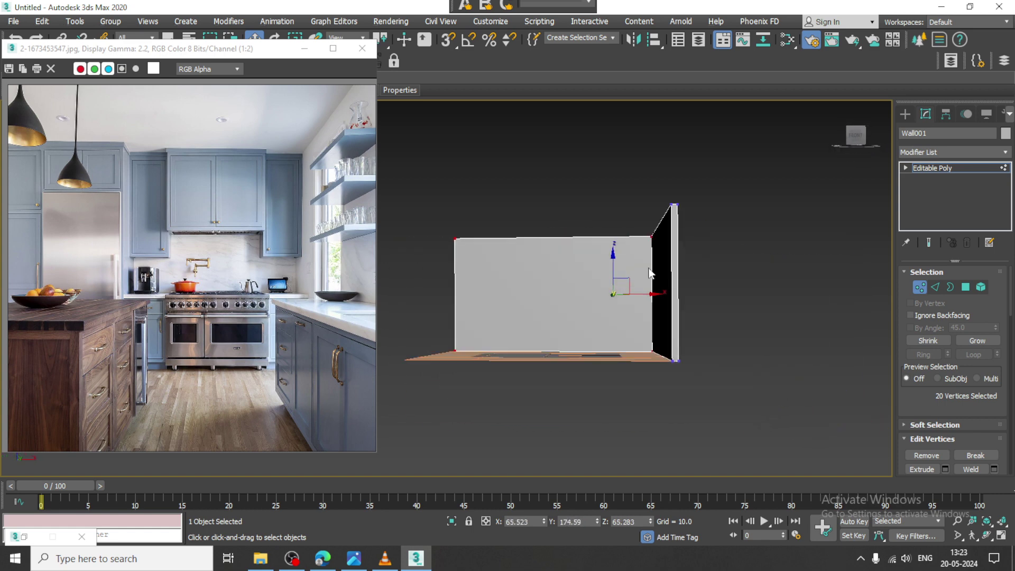
click(967, 169)
Select the two rearmost rows of the floor plane's vertices and move them about 40 units along Y towards the back wall
alt+middle_drag(616, 304, 661, 349)
click(642, 410)
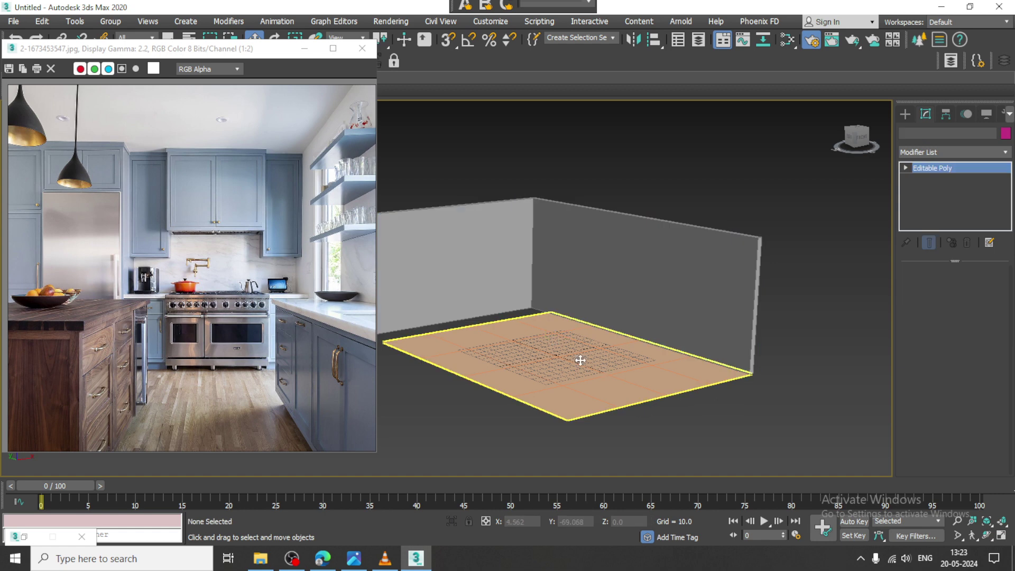
click(580, 360)
alt+middle_drag(580, 360, 666, 390)
click(919, 287)
alt+middle_drag(562, 336, 546, 304)
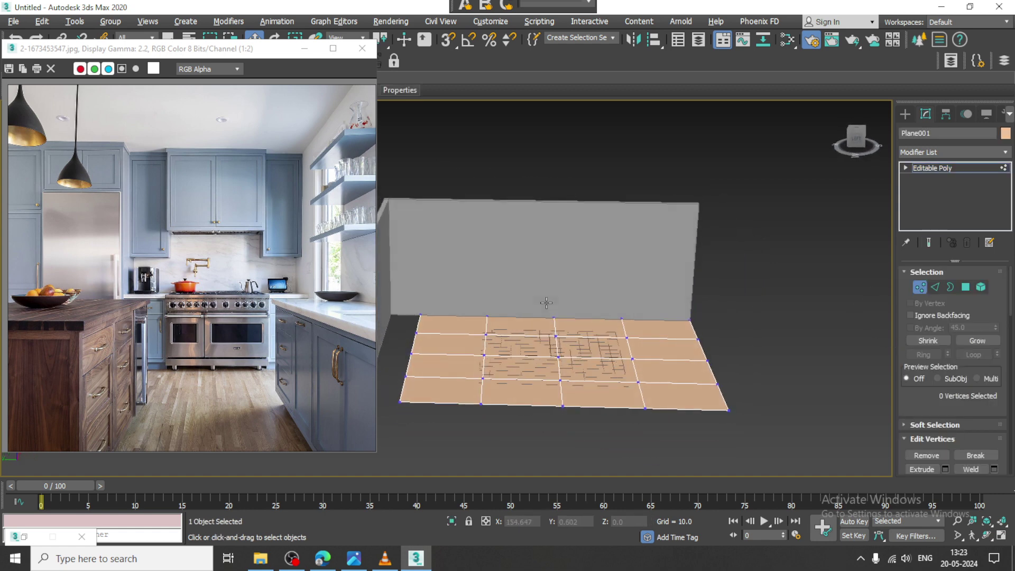
scroll(529, 306, down, 3)
drag(528, 434, 529, 434)
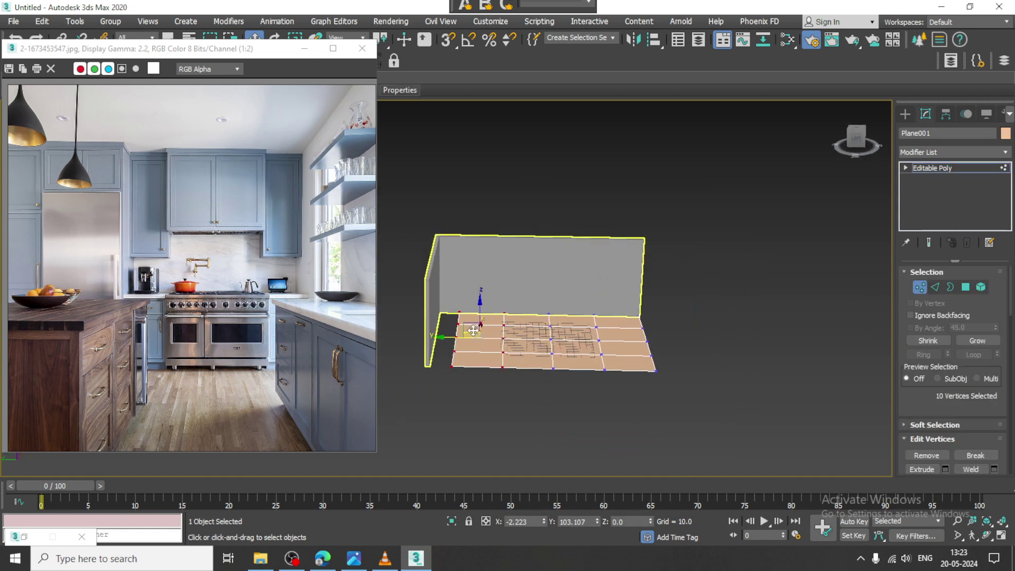
drag(448, 336, 424, 336)
alt+middle_drag(424, 335, 449, 228)
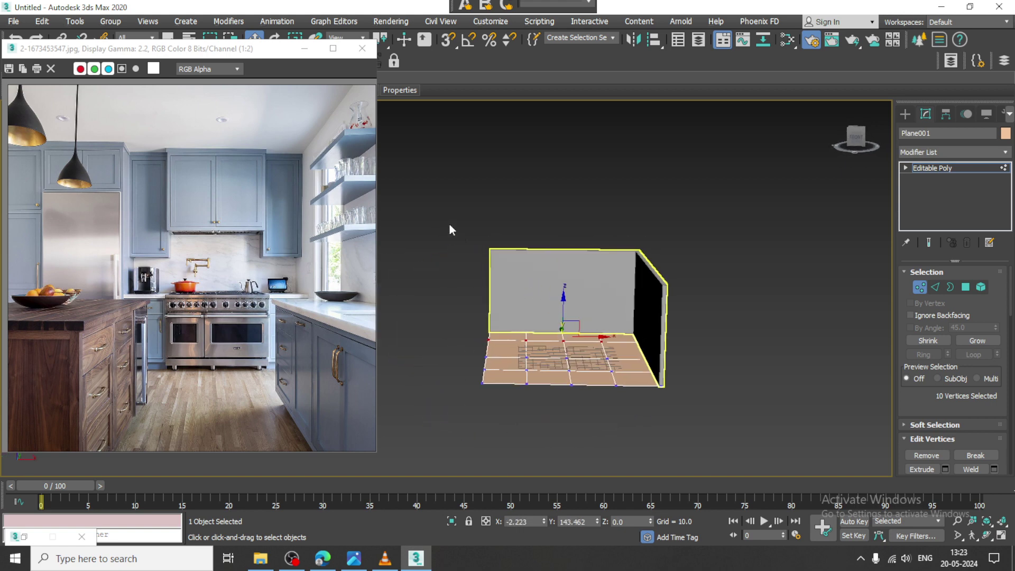
Move the floor's two vertex columns on the open side about 8 units outward along X, and leave vertex editing
drag(553, 451, 552, 449)
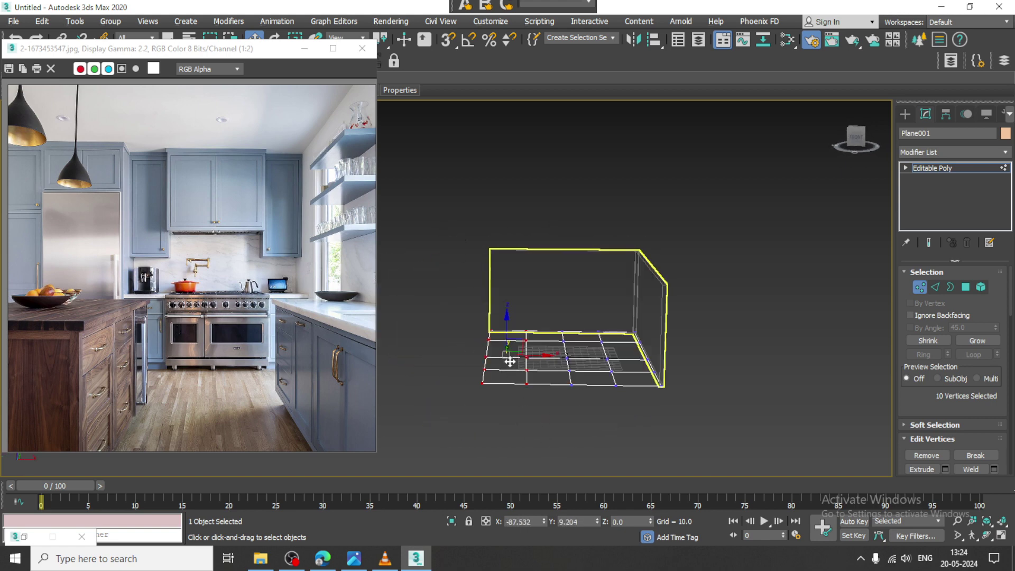
key(F3)
drag(534, 356, 529, 353)
key(F3)
scroll(546, 328, up, 3)
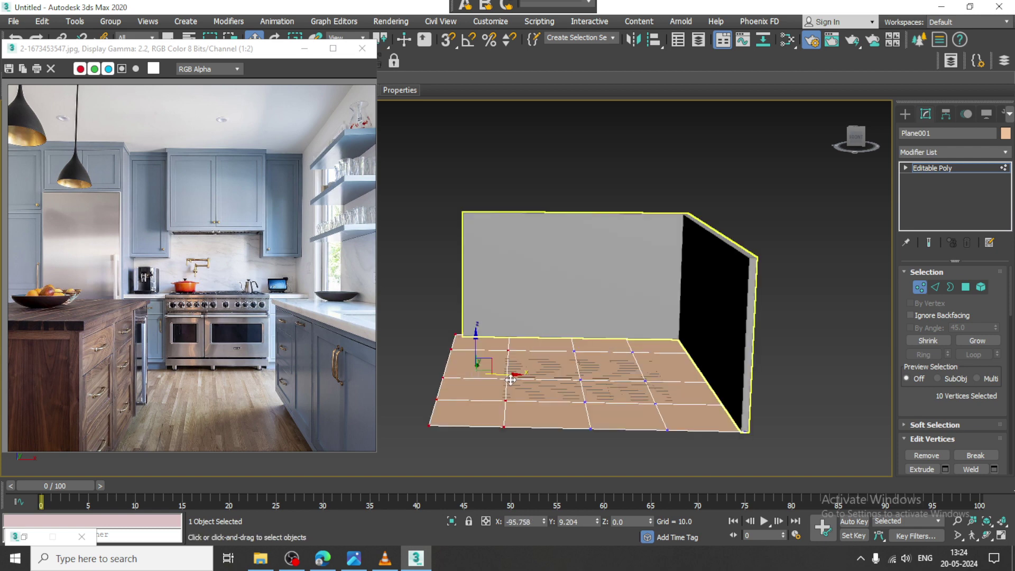
click(962, 167)
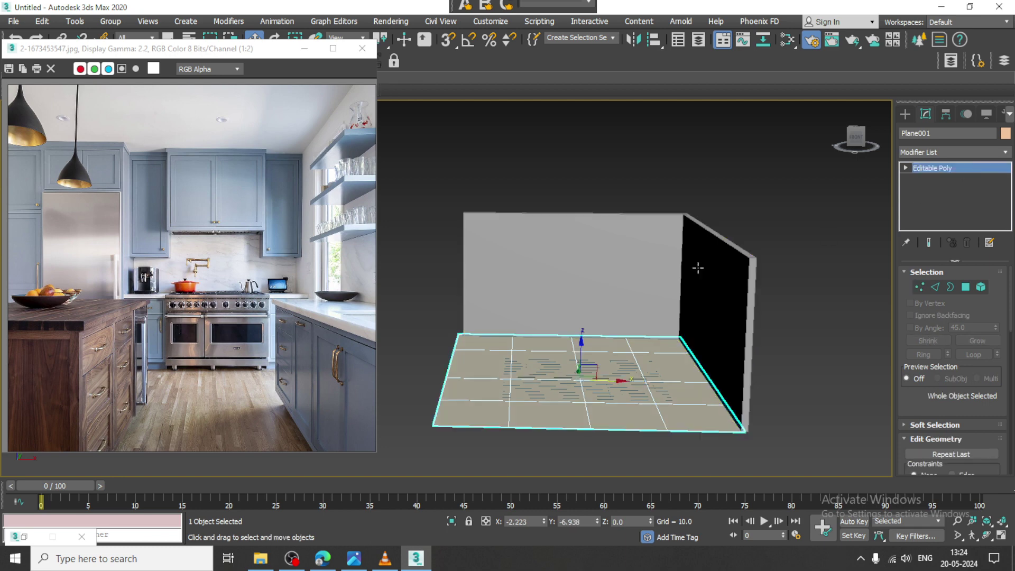
Create a box for the kitchen island on the open side of the floor, about 200 long, 62 wide and 41 high
alt+middle_drag(698, 267, 651, 278)
scroll(602, 294, up, 5)
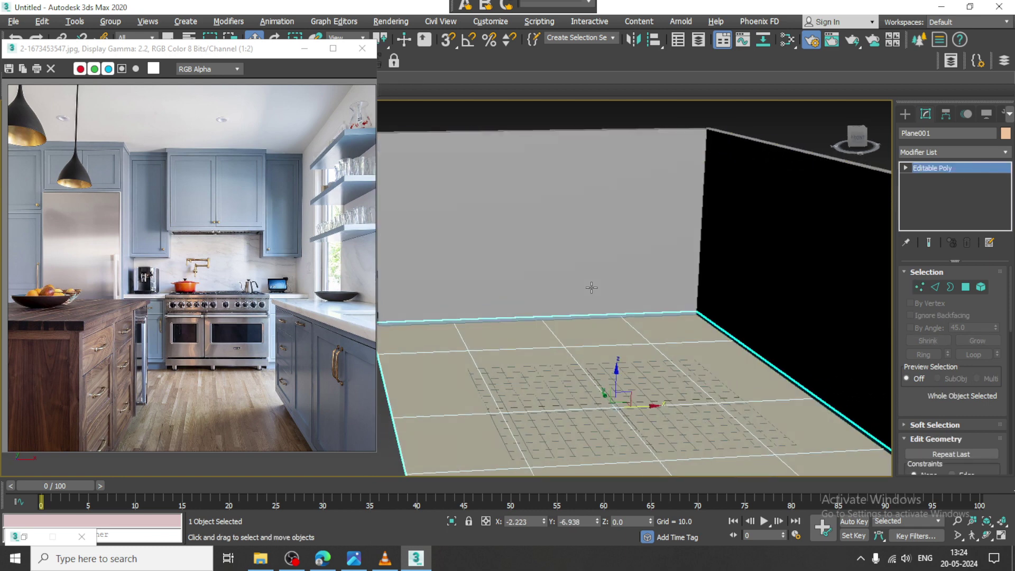
scroll(603, 300, up, 2)
click(905, 114)
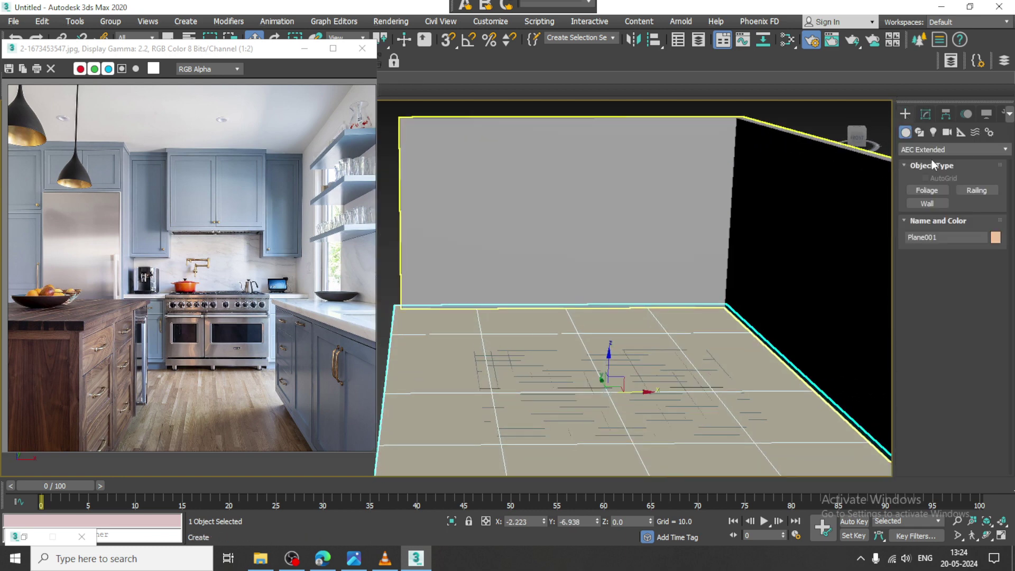
click(915, 149)
click(920, 163)
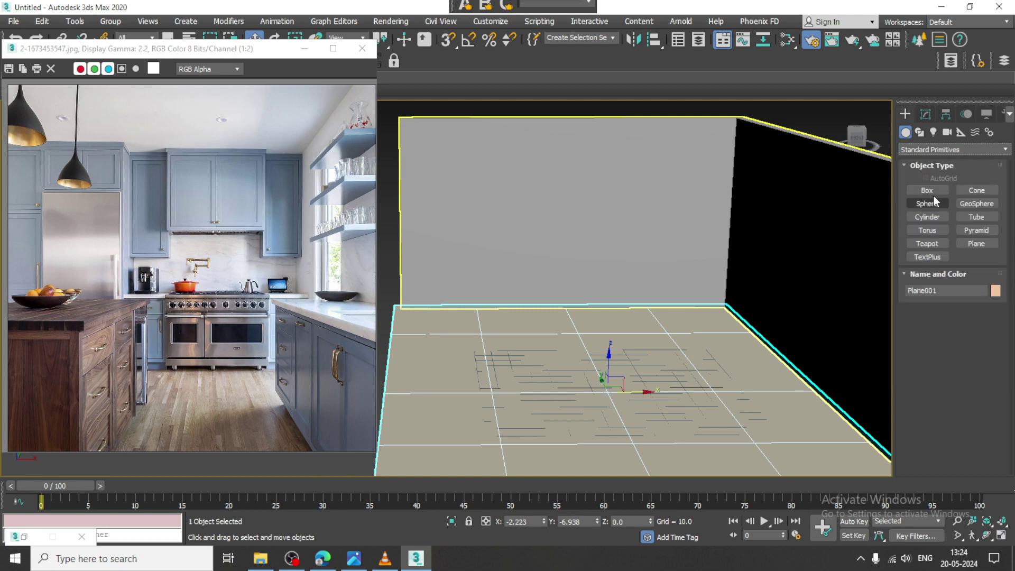
click(928, 190)
alt+middle_drag(682, 338, 644, 303)
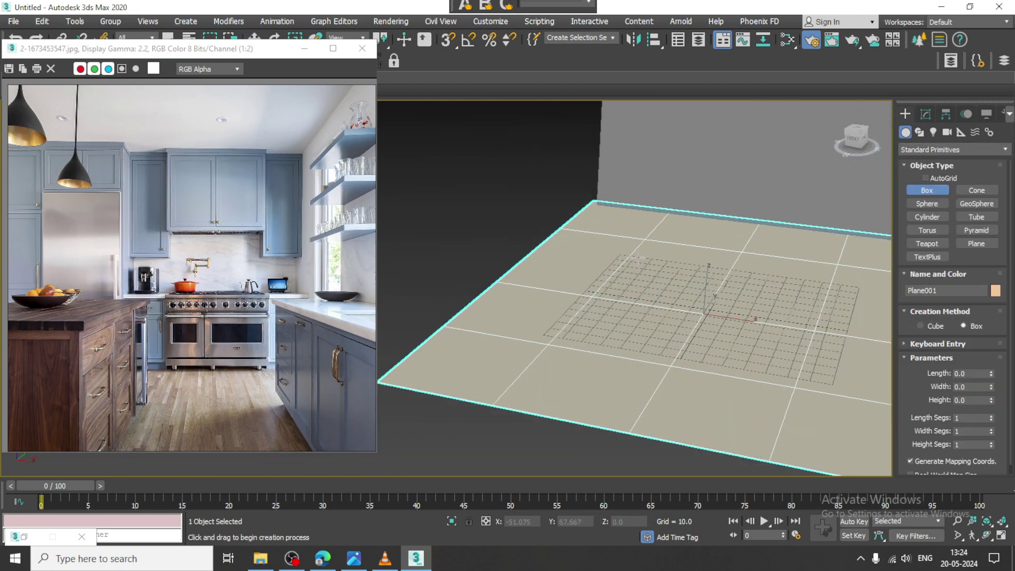
drag(614, 249, 625, 396)
click(619, 331)
alt+middle_drag(630, 333, 598, 381)
scroll(598, 382, up, 3)
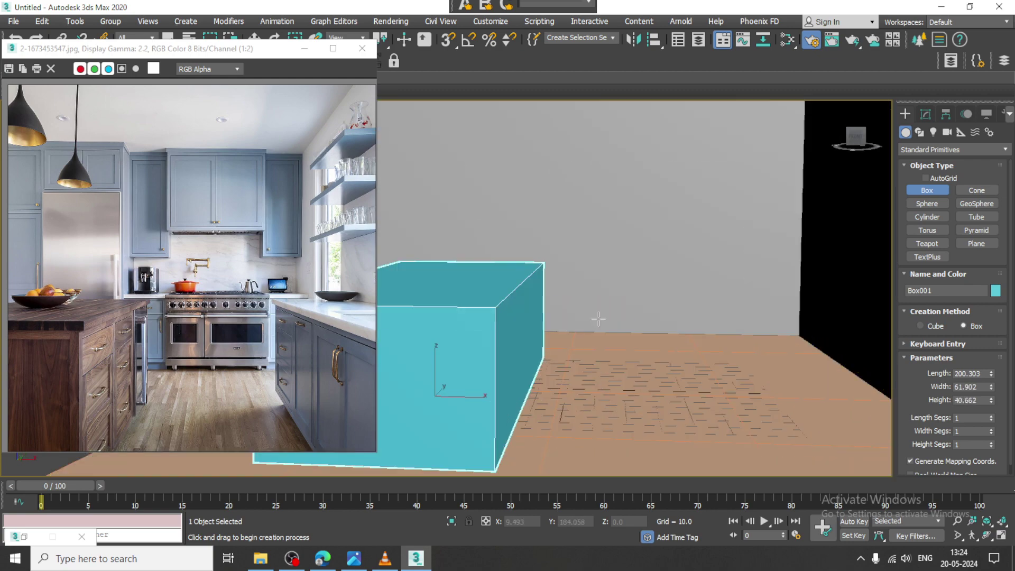
middle_drag(598, 319, 499, 384)
scroll(531, 330, down, 3)
Convert the island box to an Editable Poly
key(w)
right_click(565, 295)
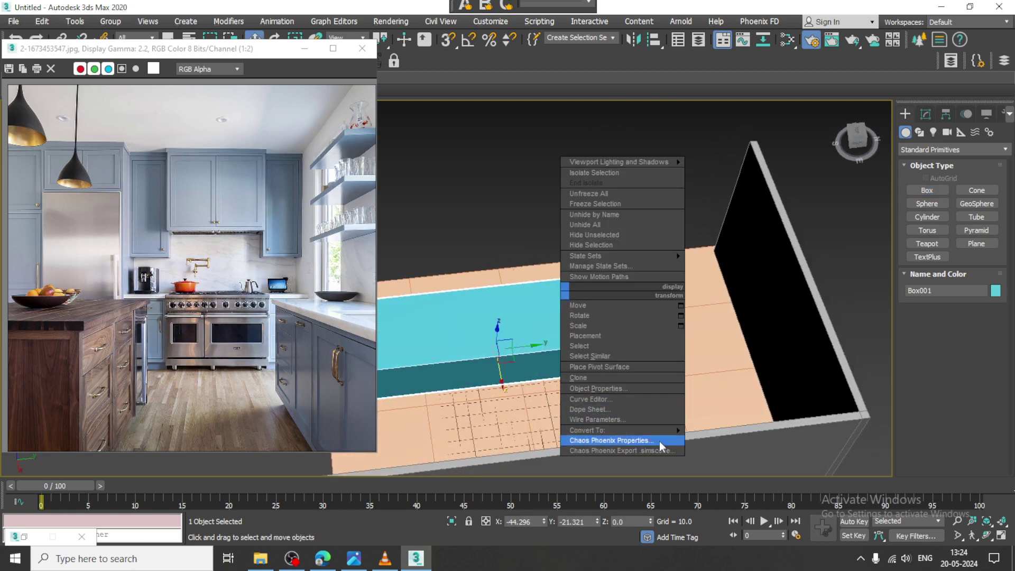
mouse_move(666, 431)
click(757, 439)
scroll(143, 369, up, 1)
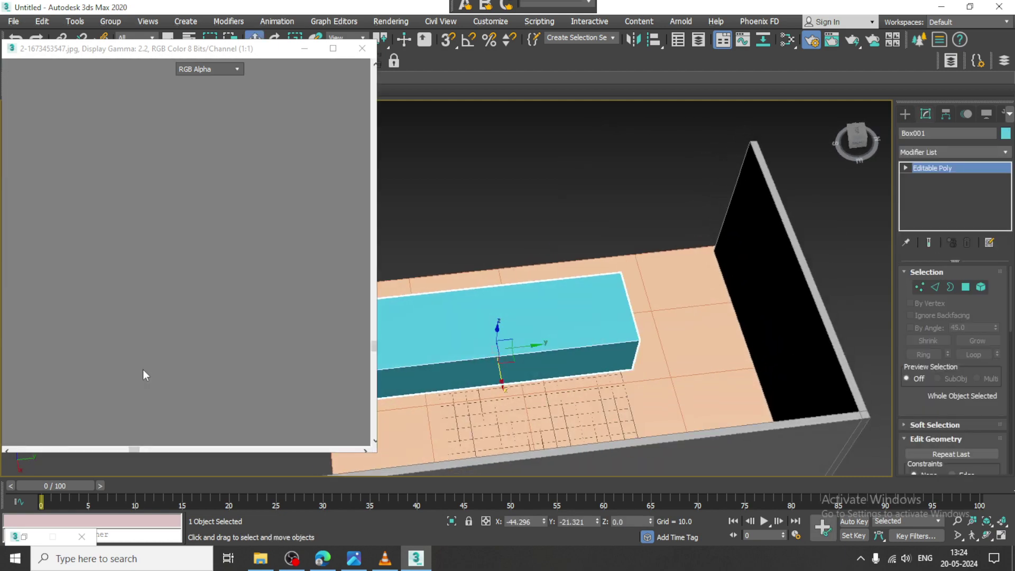
scroll(110, 325, down, 1)
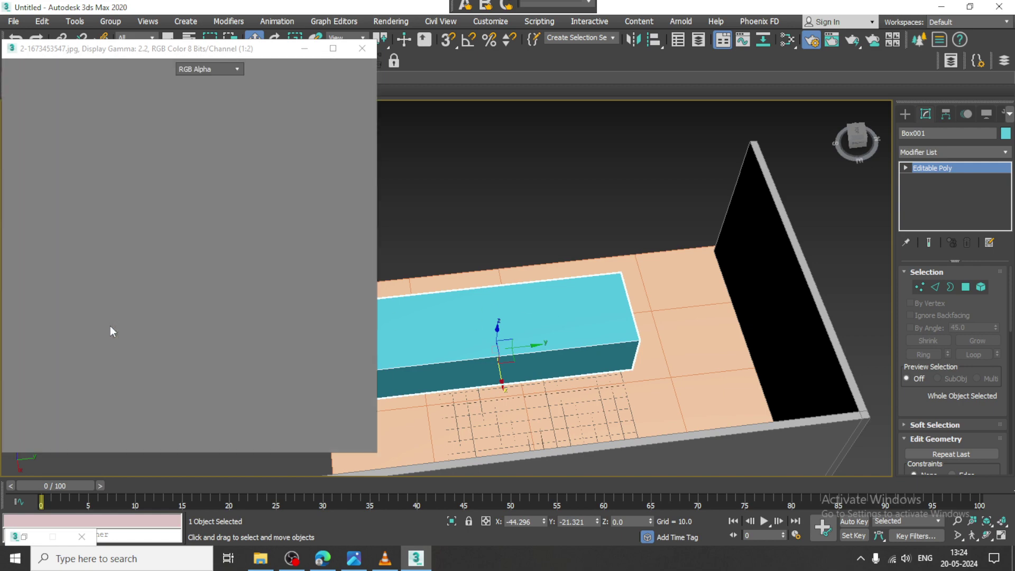
Shorten the island box by moving its four back-end vertices about 18 units inward along Y
key(1)
drag(573, 211, 755, 436)
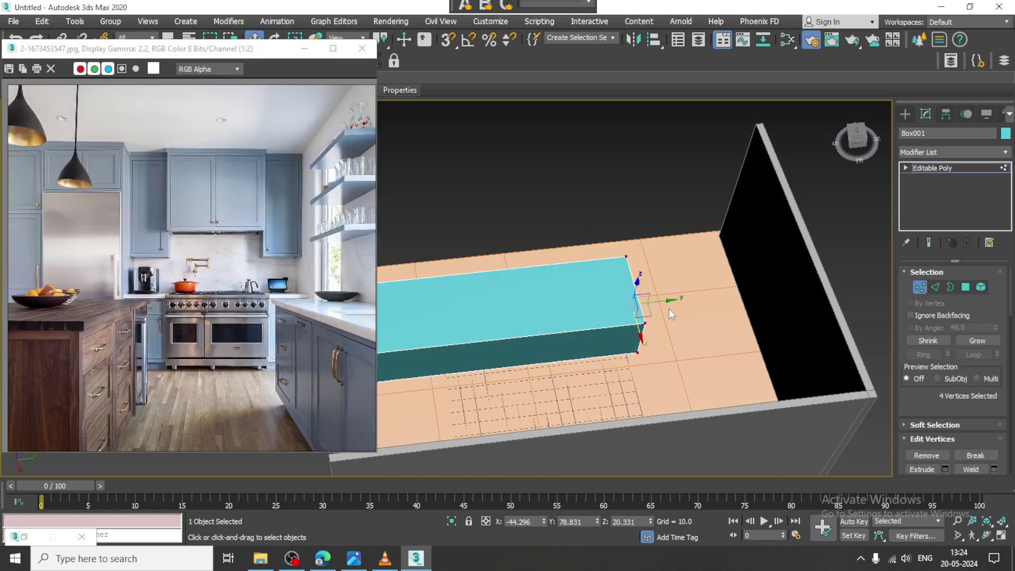
alt+middle_drag(660, 303, 623, 237)
scroll(623, 241, up, 3)
alt+middle_drag(617, 289, 582, 249)
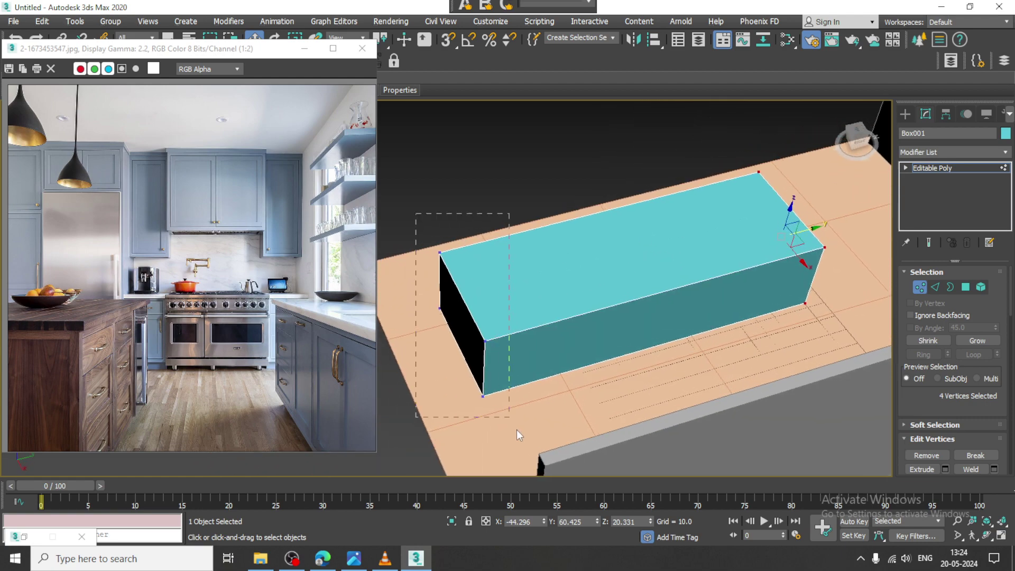
Move the island box's four front-end vertices inward along its length, and leave vertex editing
drag(517, 433, 514, 429)
drag(487, 319, 545, 298)
alt+middle_drag(555, 295, 703, 211)
middle_drag(692, 211, 611, 266)
scroll(609, 306, up, 3)
mouse_move(606, 273)
middle_down()
mouse_move(607, 253)
mouse_move(605, 280)
middle_up()
middle_drag(605, 280, 680, 227)
click(932, 167)
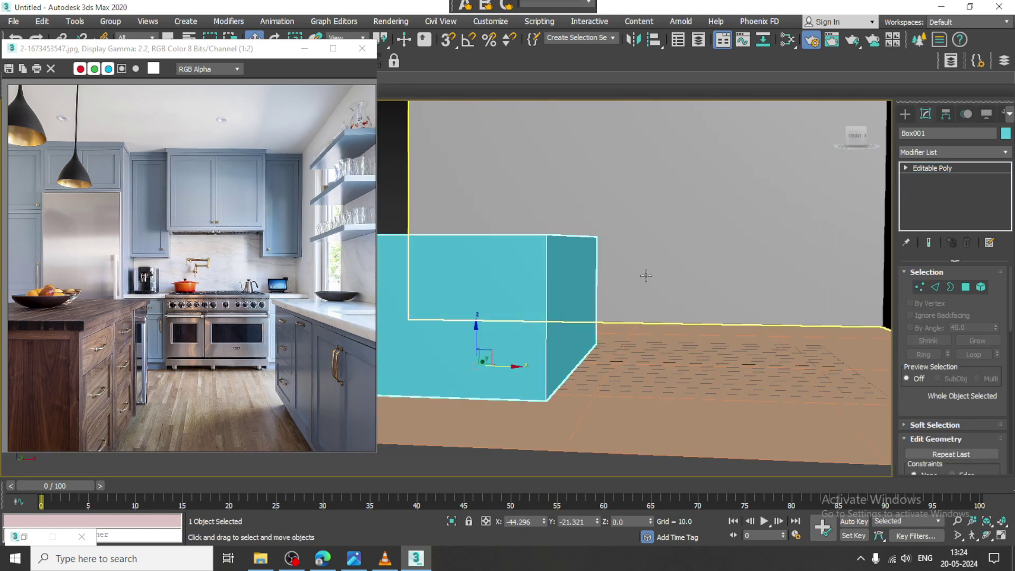
Raise the island box about 4.7 units above the floor and isolate it
scroll(485, 336, up, 2)
drag(499, 334, 499, 316)
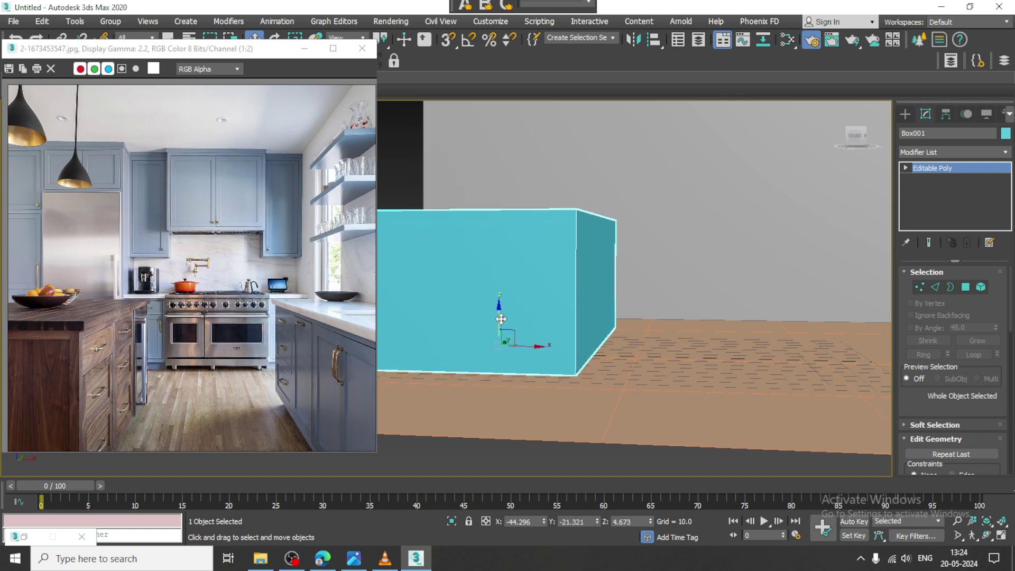
key(alt+q)
Select the island box's bottom polygon and inset it by 1.0
alt+middle_drag(500, 318, 555, 323)
scroll(554, 323, down, 3)
alt+middle_drag(674, 362, 933, 269)
click(965, 287)
click(766, 290)
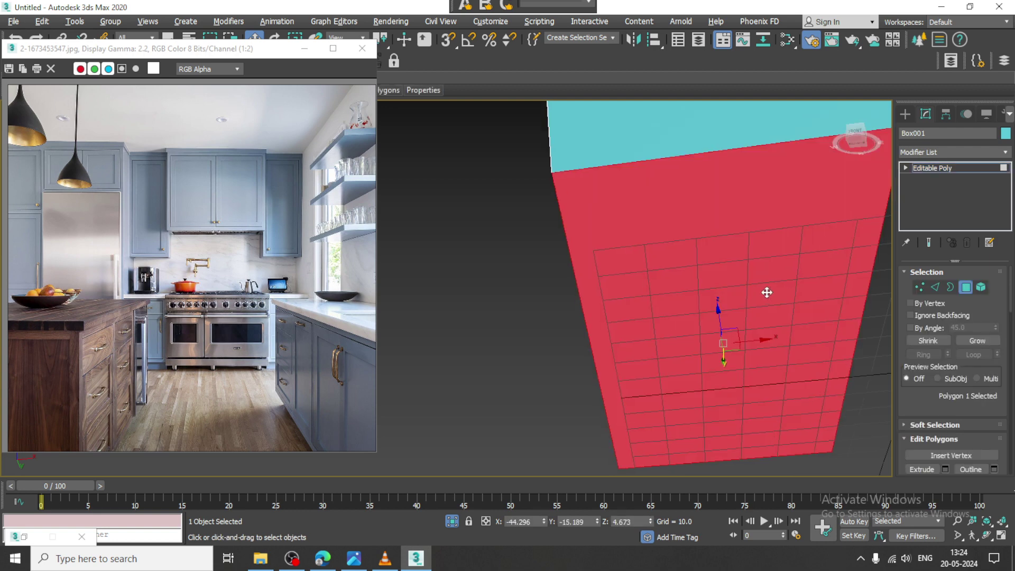
alt+middle_drag(766, 290, 948, 399)
scroll(936, 394, down, 3)
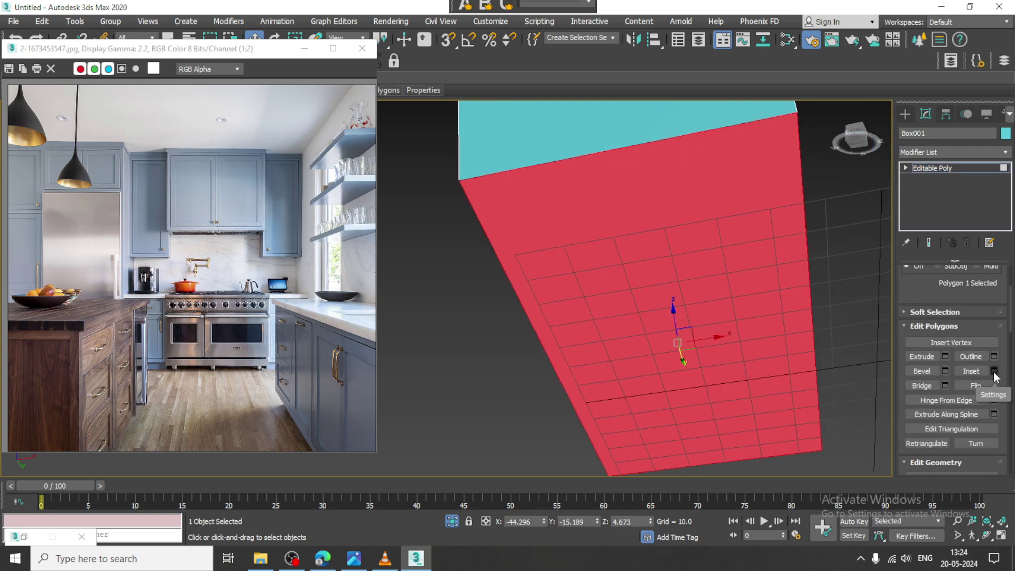
click(995, 373)
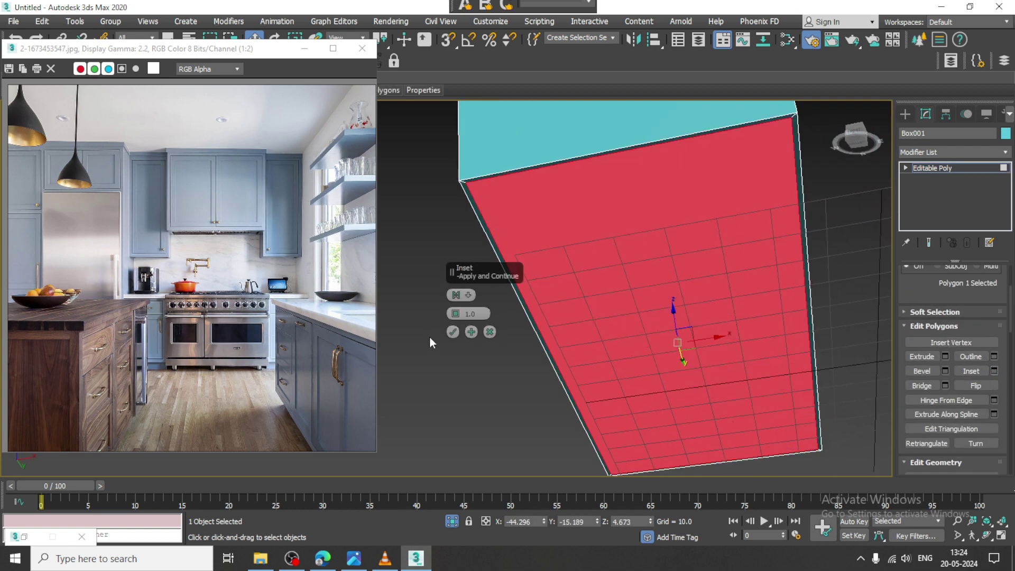
click(454, 333)
click(294, 560)
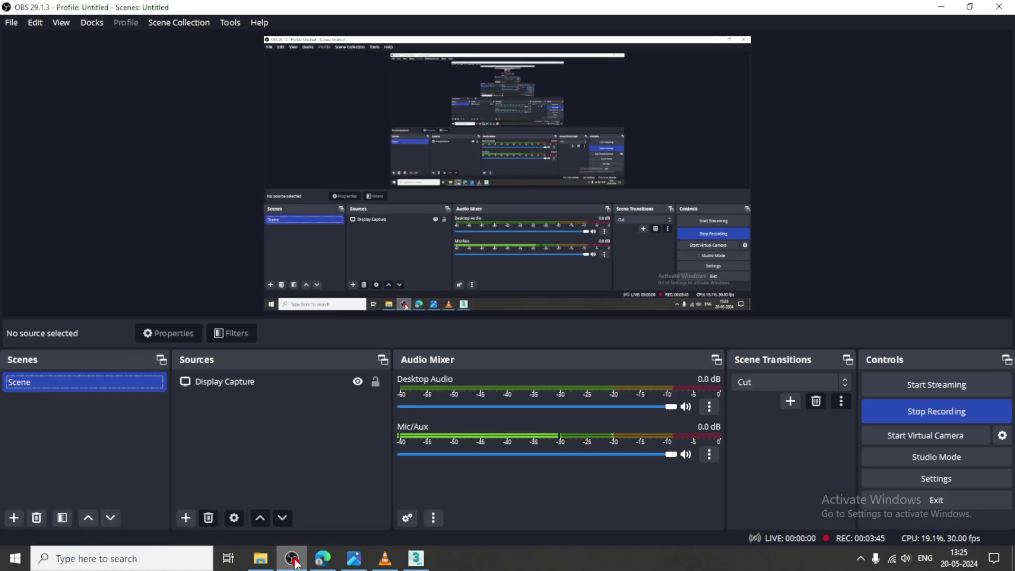
Extrude the island box's inset bottom polygon by 2.56 to form the recessed base
click(294, 561)
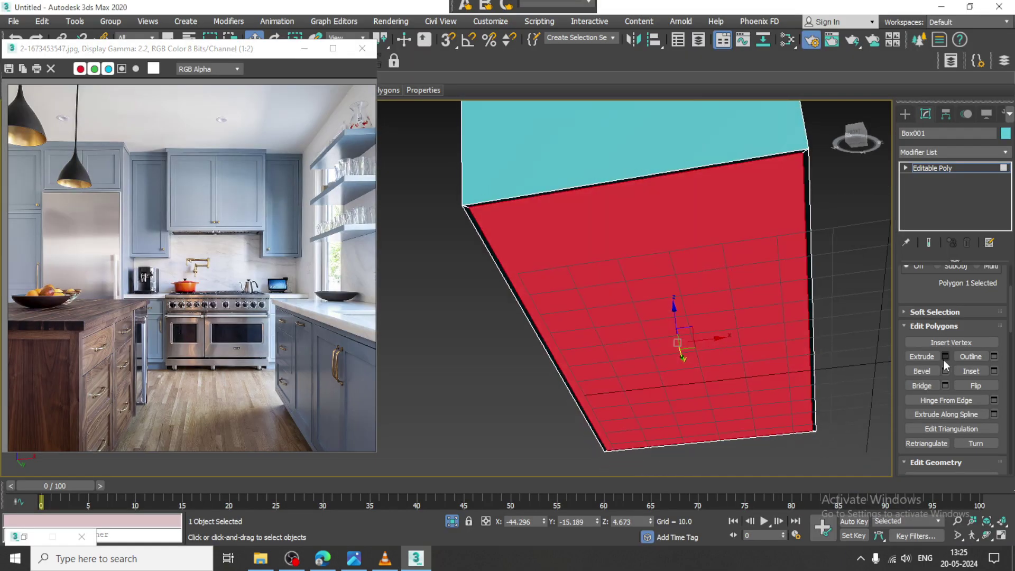
click(945, 356)
drag(455, 314, 459, 355)
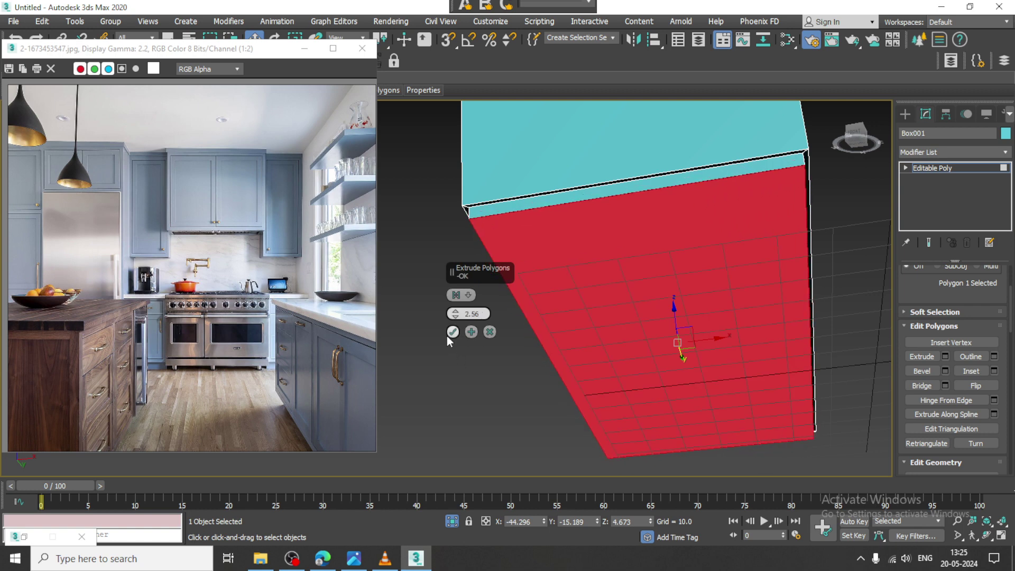
click(451, 334)
End the isolation and lower the island's bottom polygon about 3.2 units along Z to the floor
right_click(446, 340)
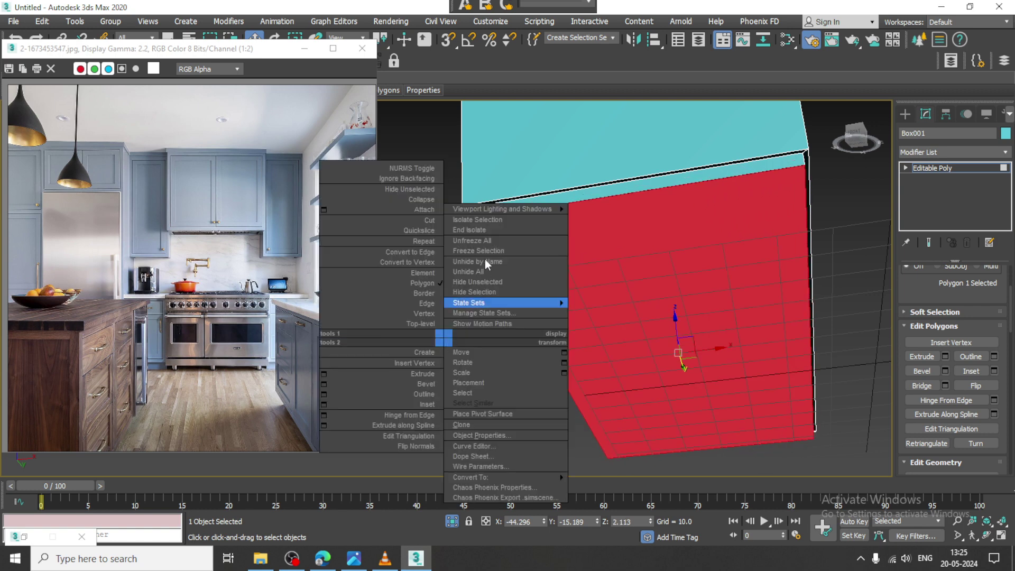
click(480, 221)
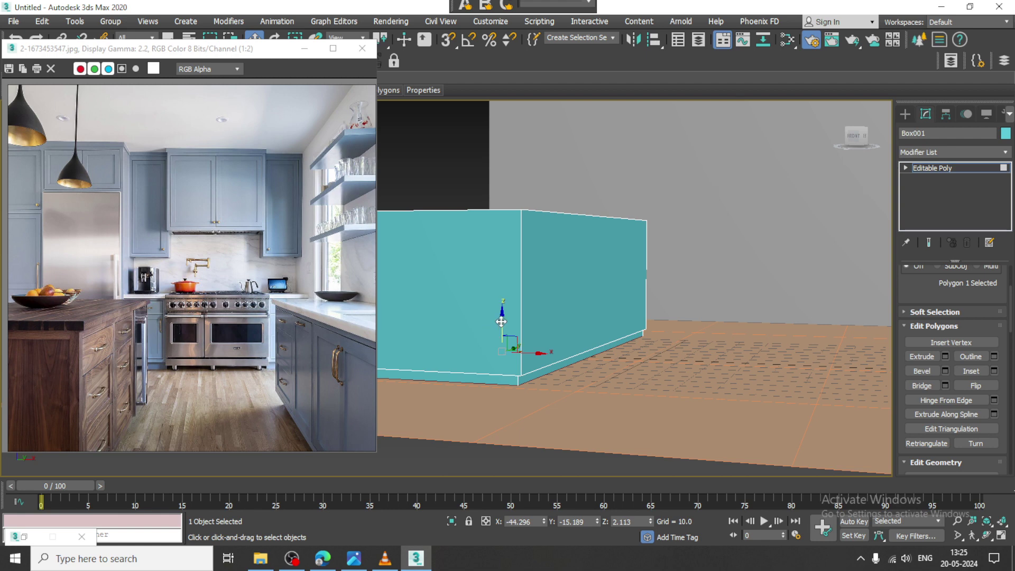
drag(502, 322, 516, 332)
key(alt+w)
middle_click(735, 213)
key(alt+w)
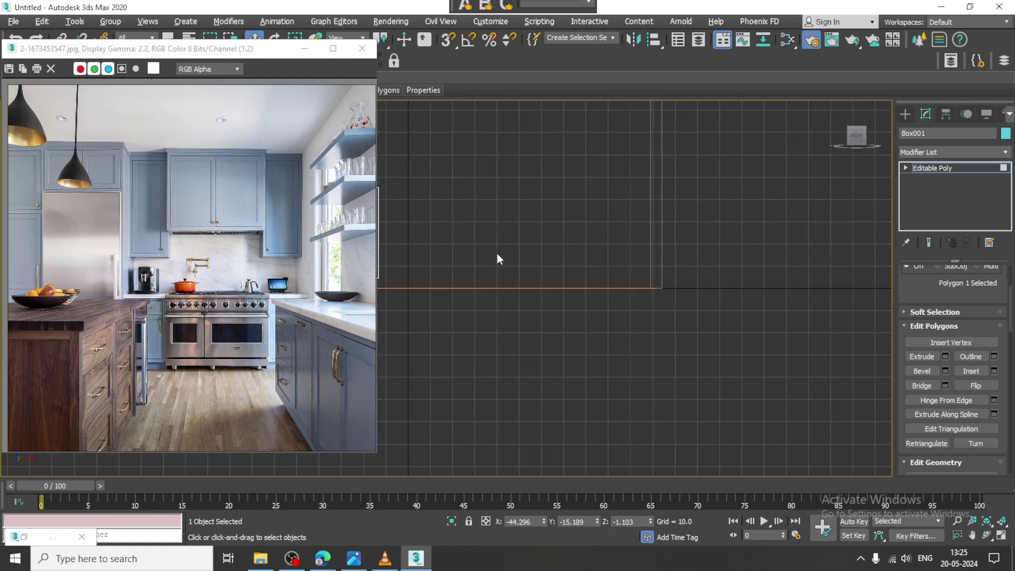
middle_drag(497, 253, 727, 275)
scroll(630, 273, up, 2)
key(alt+w)
scroll(704, 355, up, 1)
middle_click(647, 337)
key(alt+w)
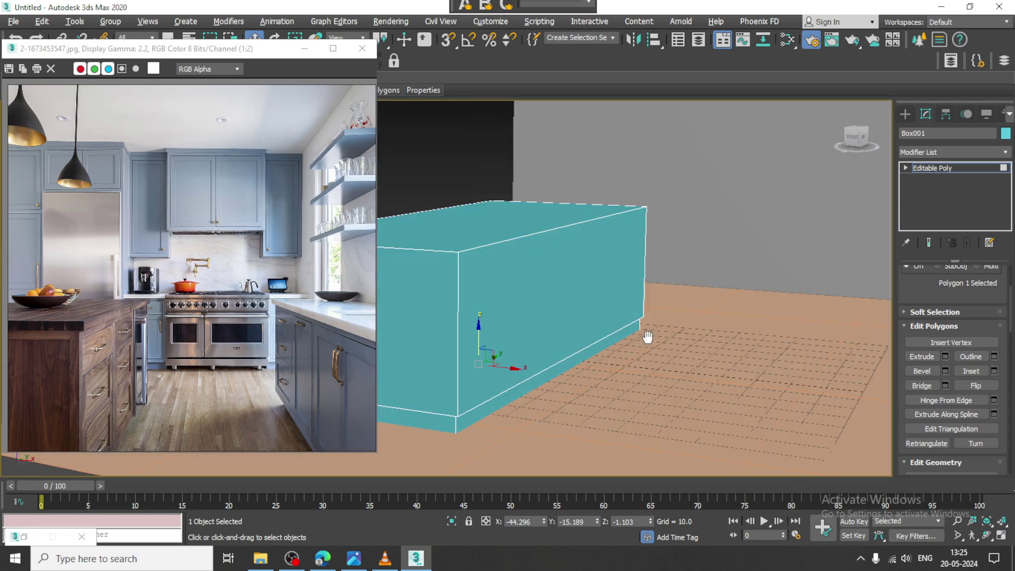
Isolate the island box again and connect its four vertical body edges with one horizontal segment
alt+middle_drag(647, 337, 630, 315)
key(alt+q)
scroll(618, 276, down, 3)
scroll(598, 280, up, 3)
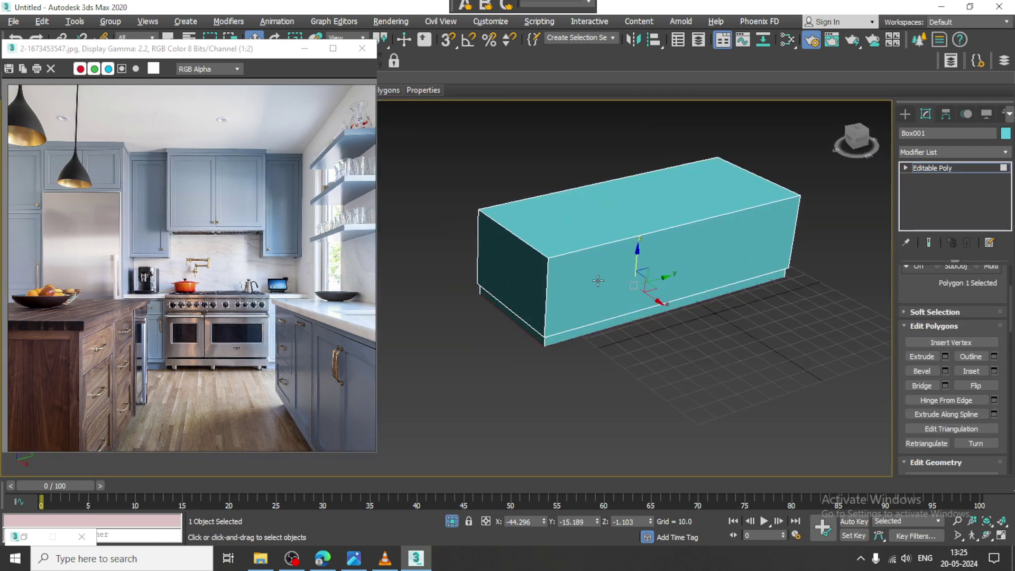
alt+middle_drag(598, 280, 752, 311)
click(906, 168)
click(927, 189)
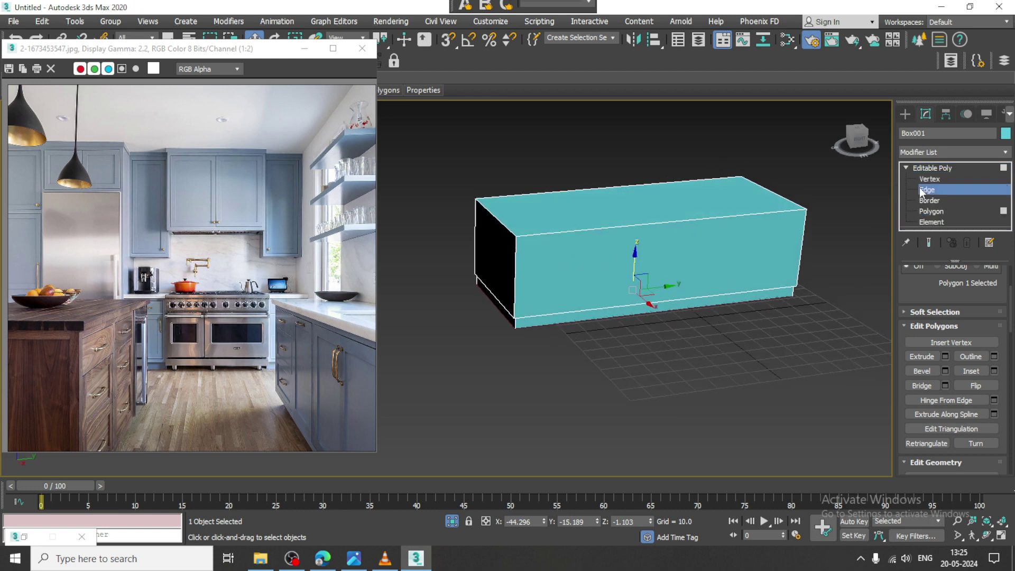
alt+middle_drag(677, 264, 442, 217)
drag(905, 243, 905, 244)
alt+middle_drag(671, 240, 666, 247)
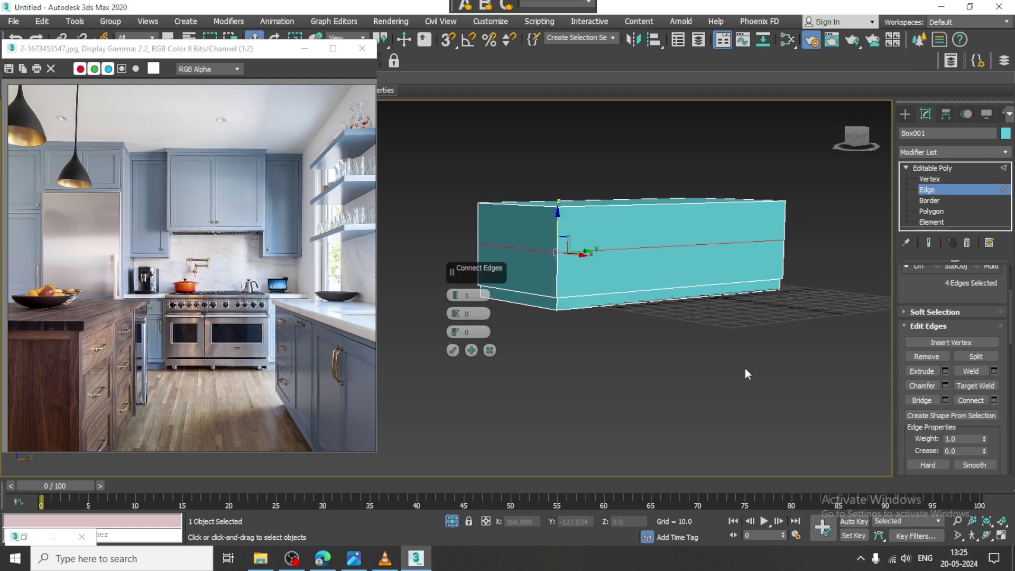
click(453, 350)
Raise the horizontal edge loop to about Z 42.3, just below the island's top
key(alt+w)
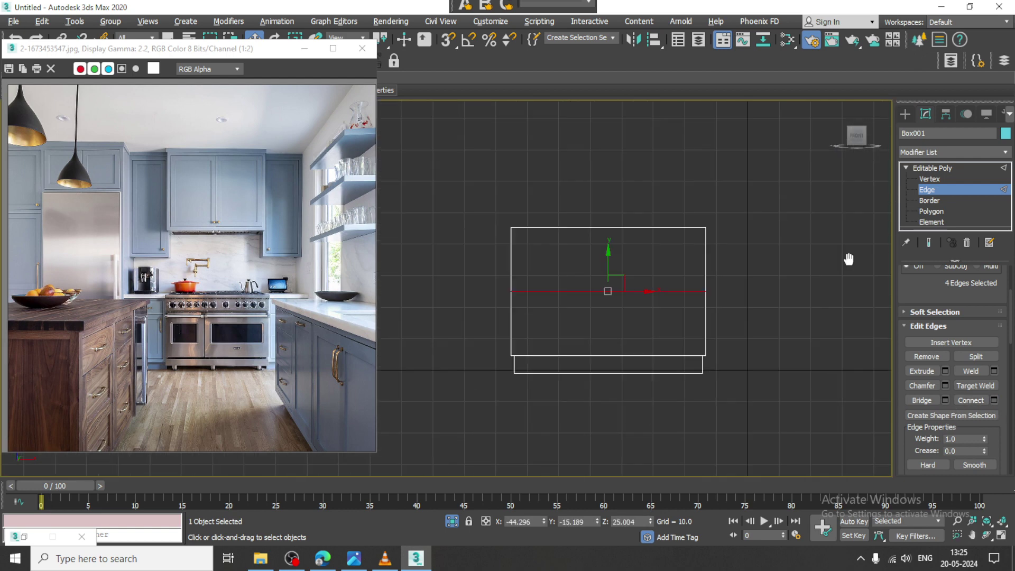
scroll(661, 273, up, 2)
drag(694, 281, 690, 223)
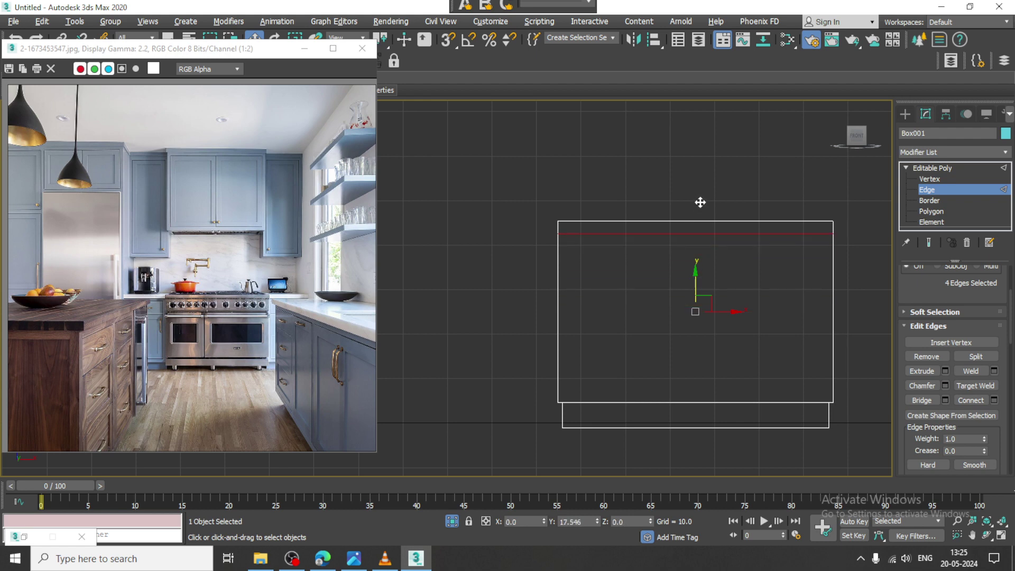
drag(702, 201, 701, 201)
middle_drag(793, 277, 725, 312)
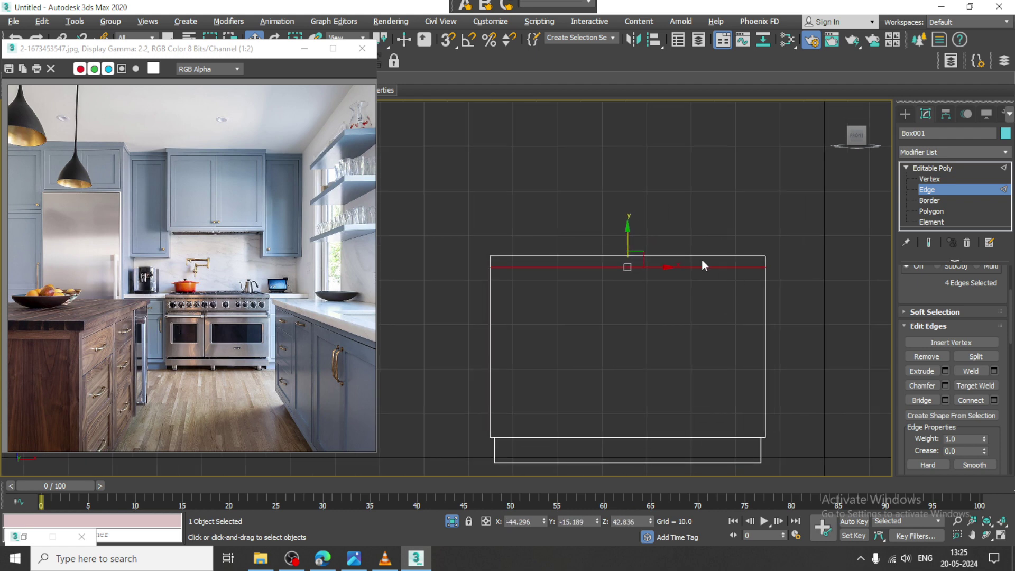
drag(631, 241, 636, 244)
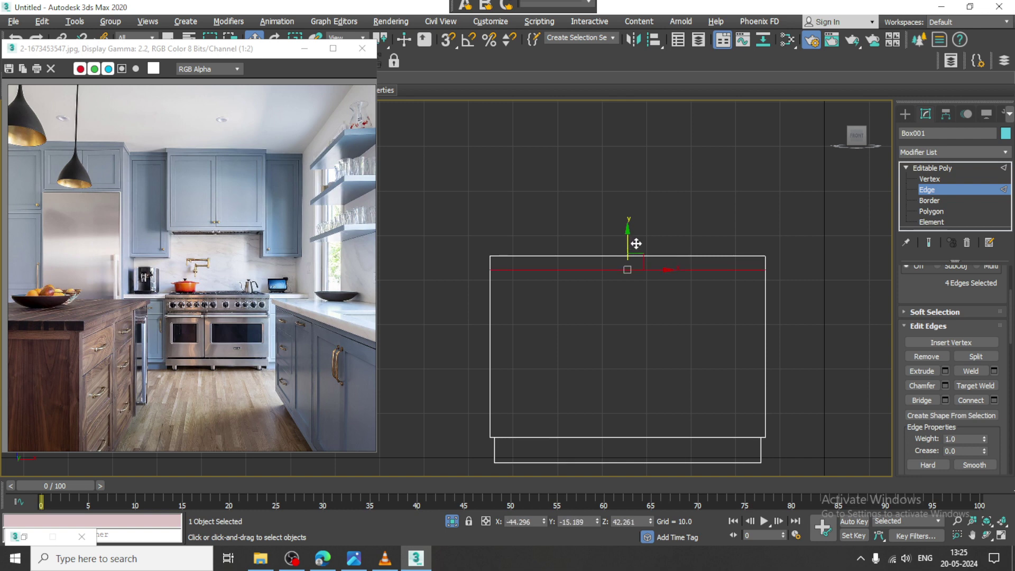
Extrude the four side polygons of the island's thin top band by 1.97 with Local Normal to form the countertop overhang
click(932, 211)
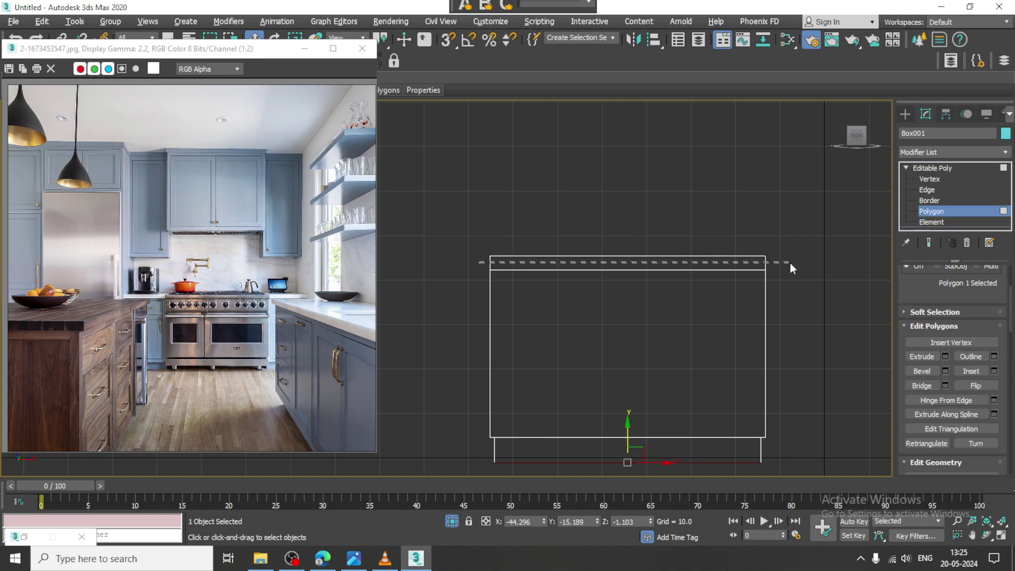
drag(790, 263, 790, 264)
key(alt+w)
right_click(719, 320)
key(alt+w)
alt+middle_drag(667, 312, 697, 330)
scroll(651, 305, up, 3)
click(944, 356)
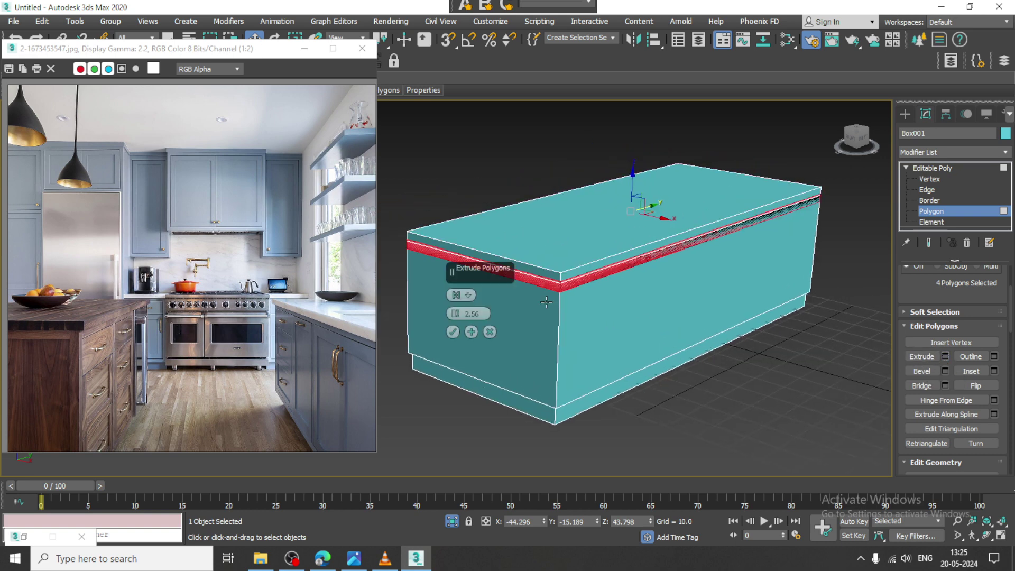
click(461, 295)
click(503, 318)
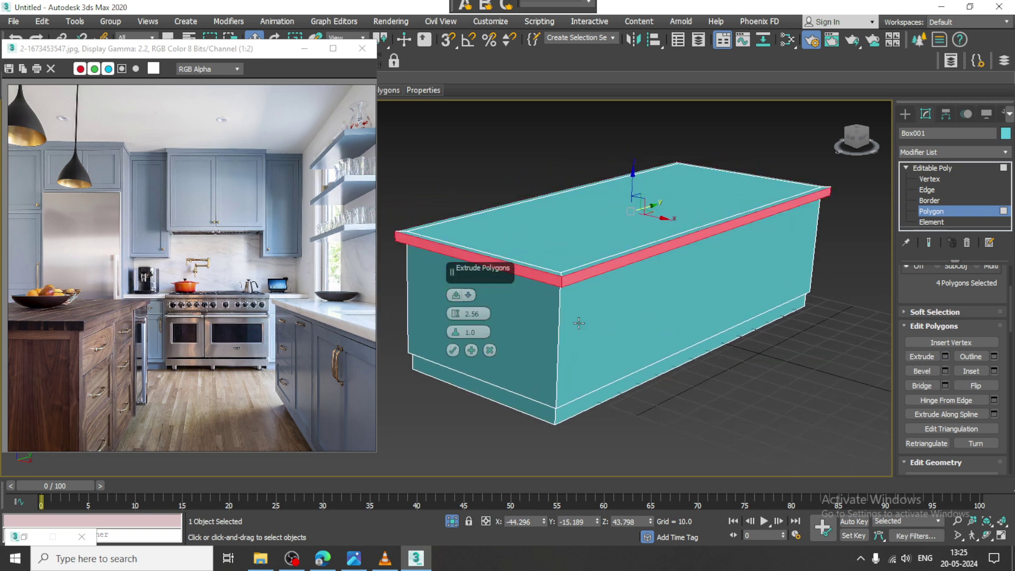
alt+middle_drag(579, 323, 634, 288)
scroll(598, 324, up, 2)
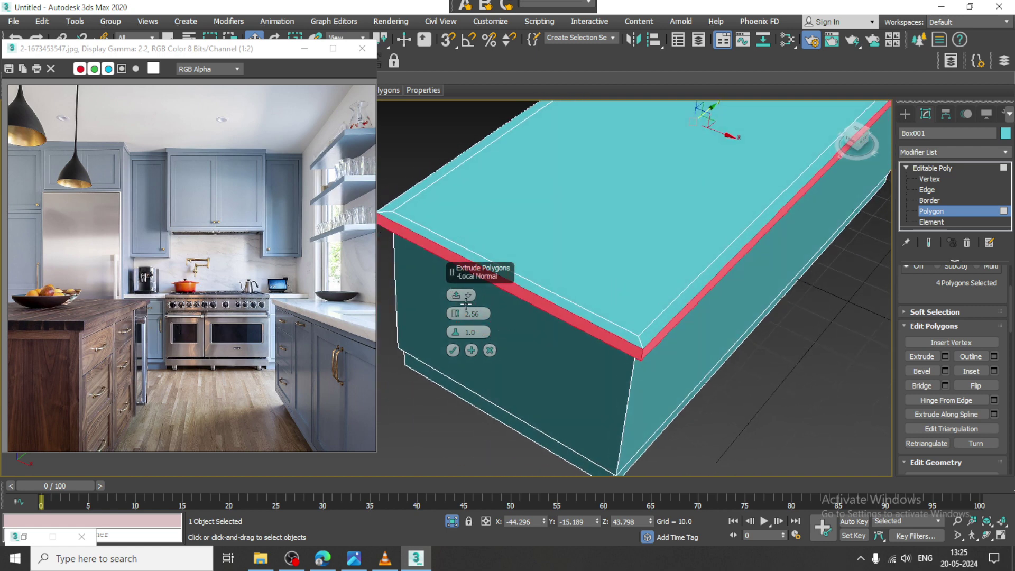
drag(457, 313, 460, 317)
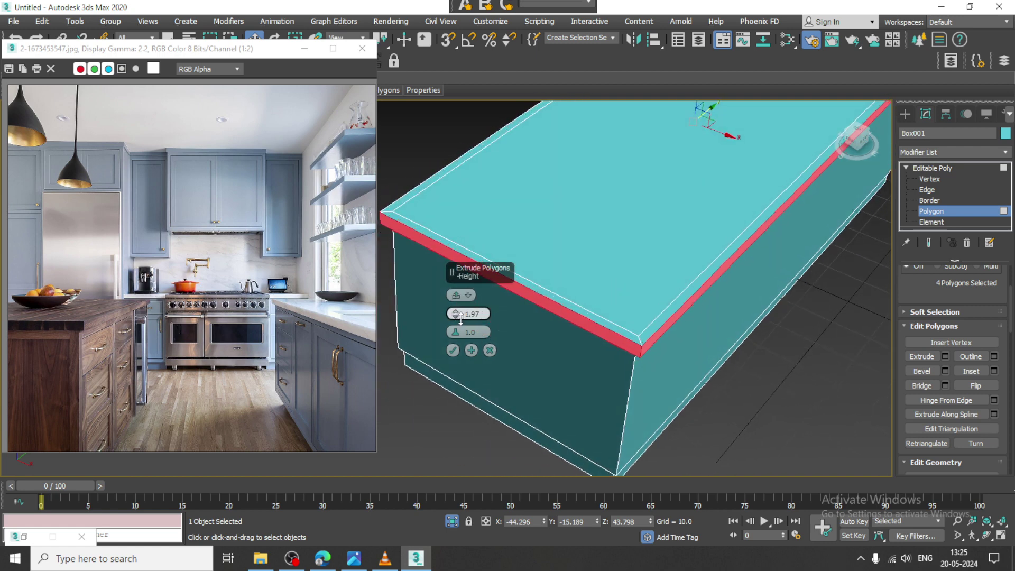
click(453, 352)
Connect the island's lengthwise edges with one segment, adding an edge loop around the middle of its length
alt+middle_drag(698, 327, 639, 256)
middle_drag(637, 190, 642, 262)
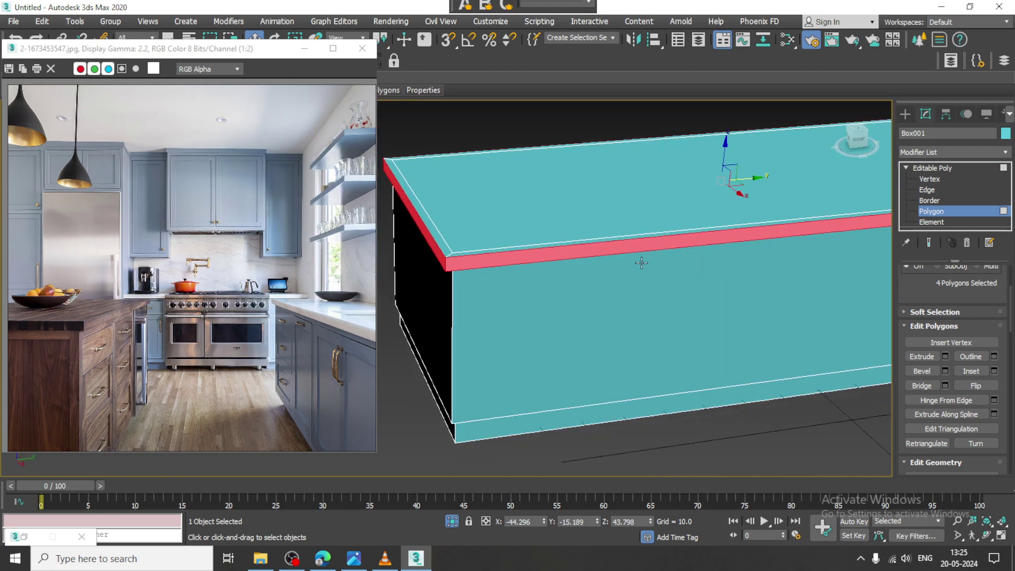
scroll(642, 263, down, 3)
key(2)
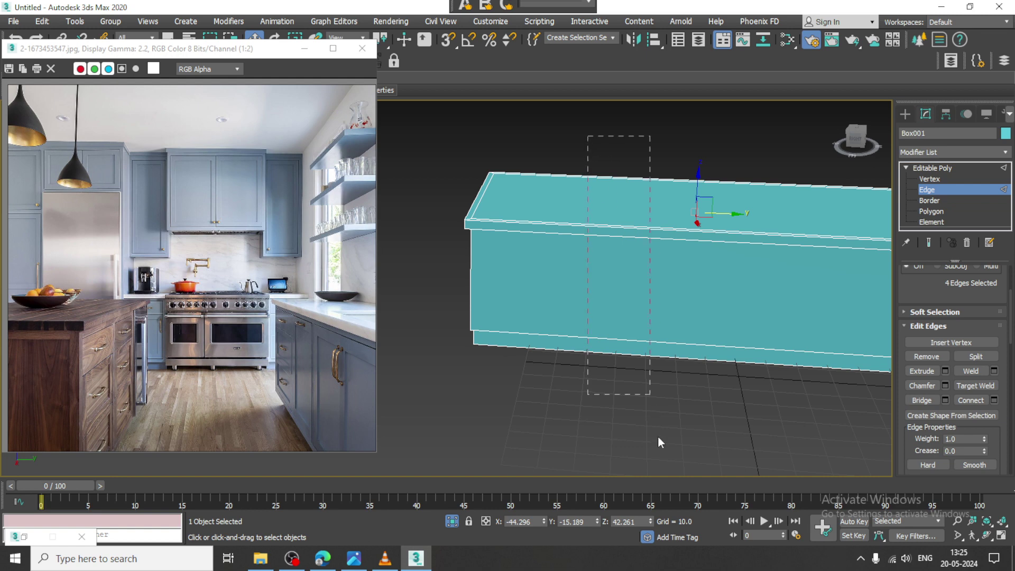
drag(658, 436, 650, 395)
alt+middle_drag(650, 394, 623, 304)
click(994, 400)
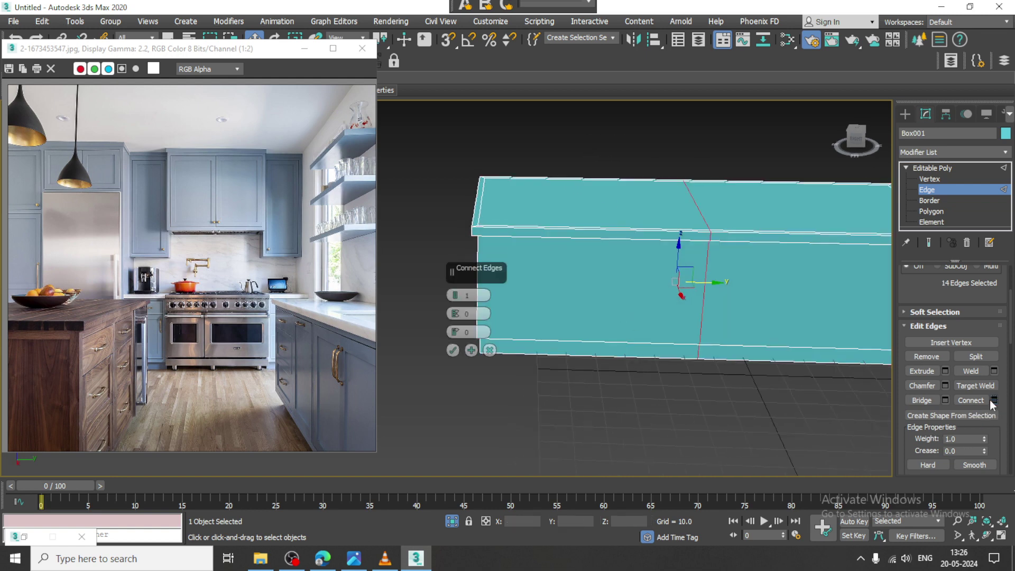
click(452, 350)
middle_drag(765, 341, 667, 338)
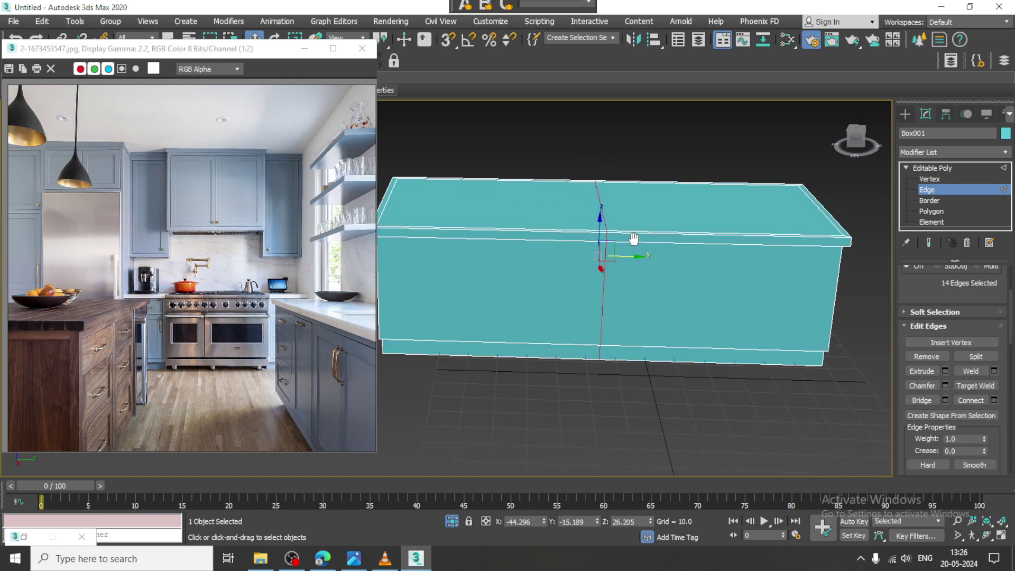
Move the middle edge loop along the island's length in the Left view until it sits just inside one end
key(alt+w)
scroll(661, 211, up, 2)
middle_click(401, 410)
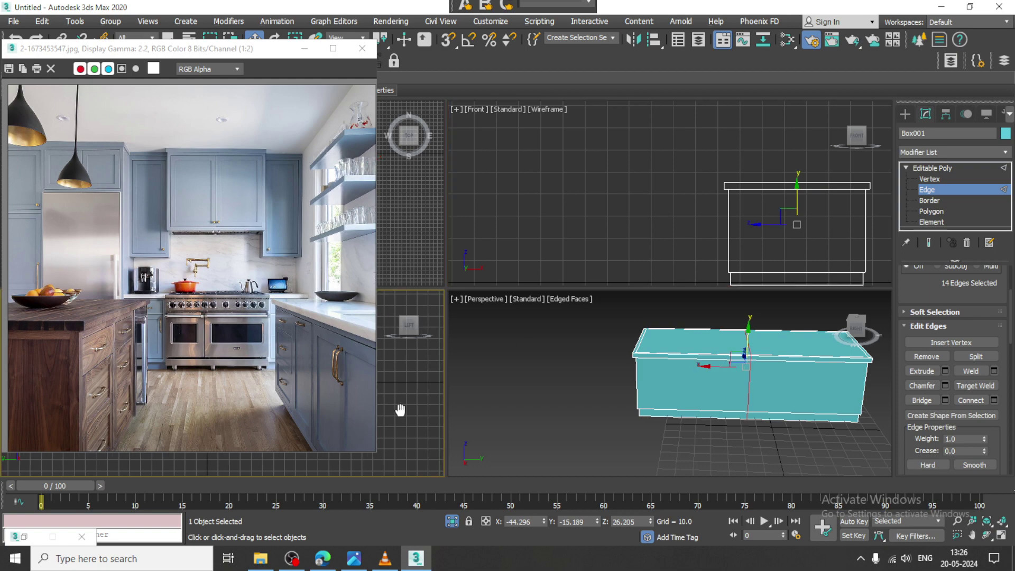
key(alt+w)
scroll(551, 356, down, 3)
middle_drag(567, 290, 625, 312)
scroll(624, 312, up, 4)
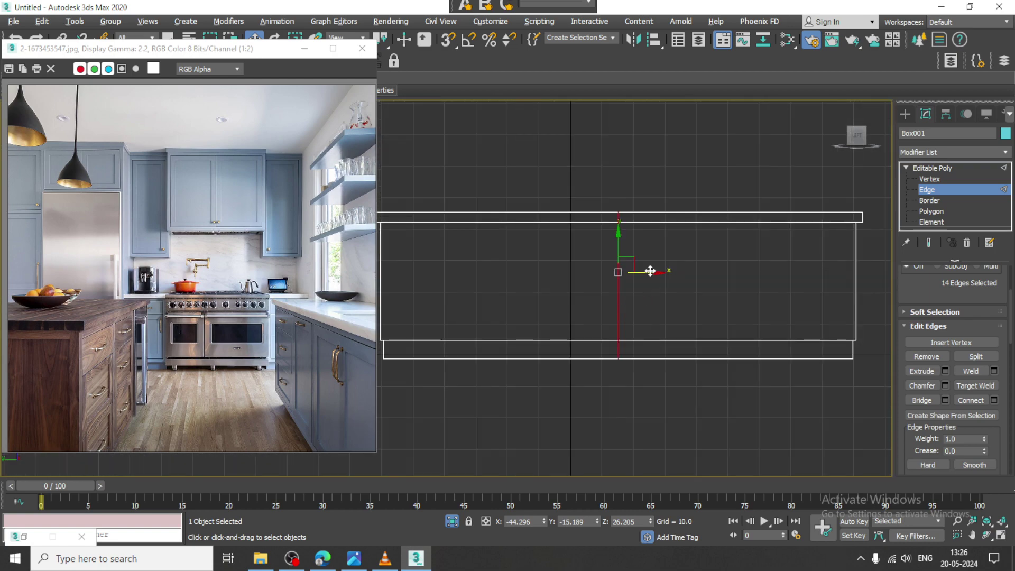
drag(651, 271, 419, 290)
middle_drag(475, 246, 518, 252)
Connect the lengthwise edges of the island's long remaining section with one segment
drag(578, 180, 652, 442)
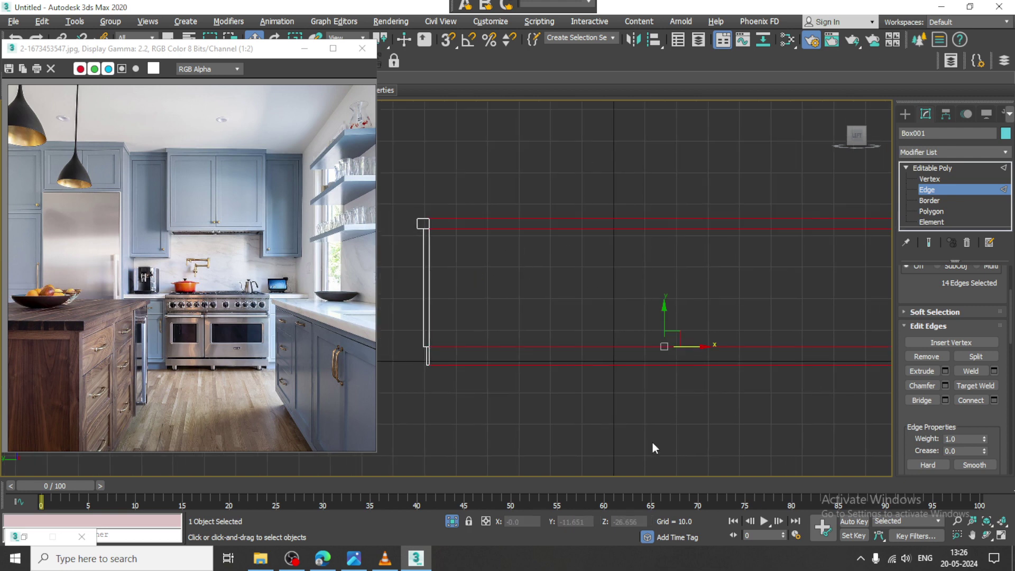
click(994, 400)
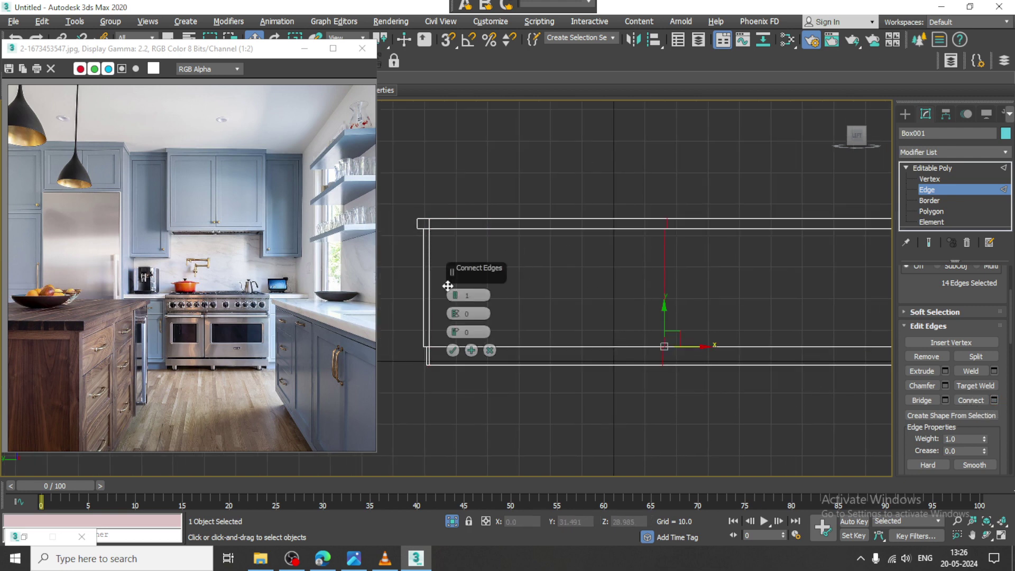
click(452, 350)
Move the new edge loop toward the narrow end strip and align its vertices into a straight vertical line
middle_drag(716, 294, 680, 297)
drag(660, 280, 186, 277)
key(1)
drag(572, 289, 551, 281)
key(w)
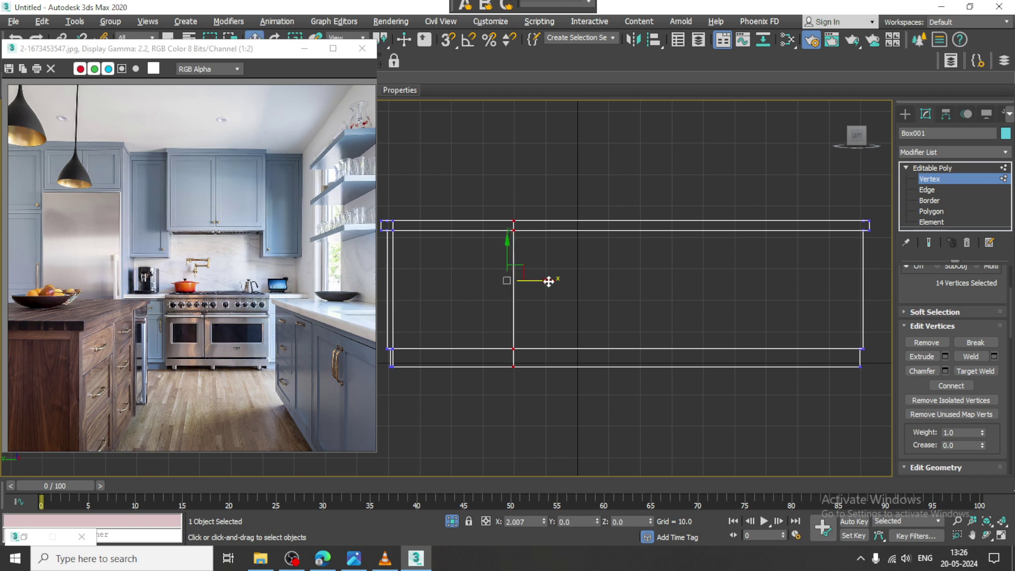
Connect the lengthwise edges between the second edge loop and the island's far end with one segment
middle_drag(706, 273, 692, 272)
key(2)
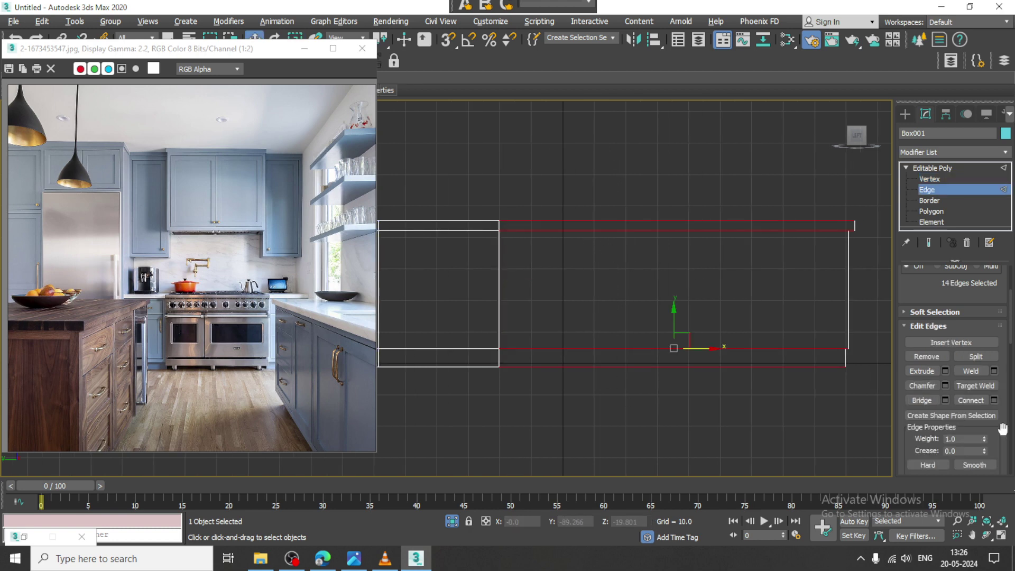
click(995, 401)
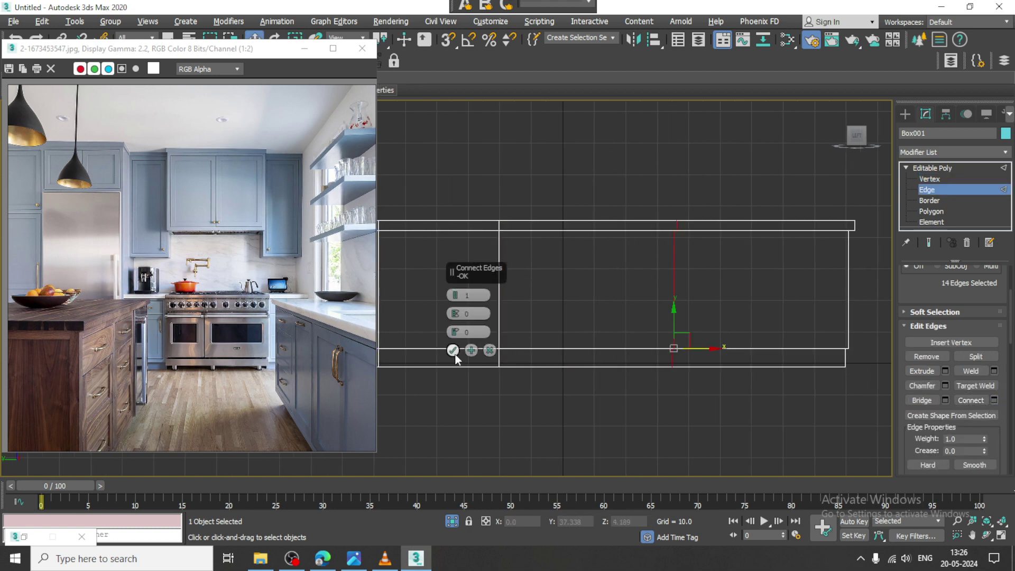
click(454, 351)
Straighten the newest loop's vertices vertically and move them about 12.7 units toward the previous edge loop
key(1)
drag(722, 420, 721, 420)
key(r)
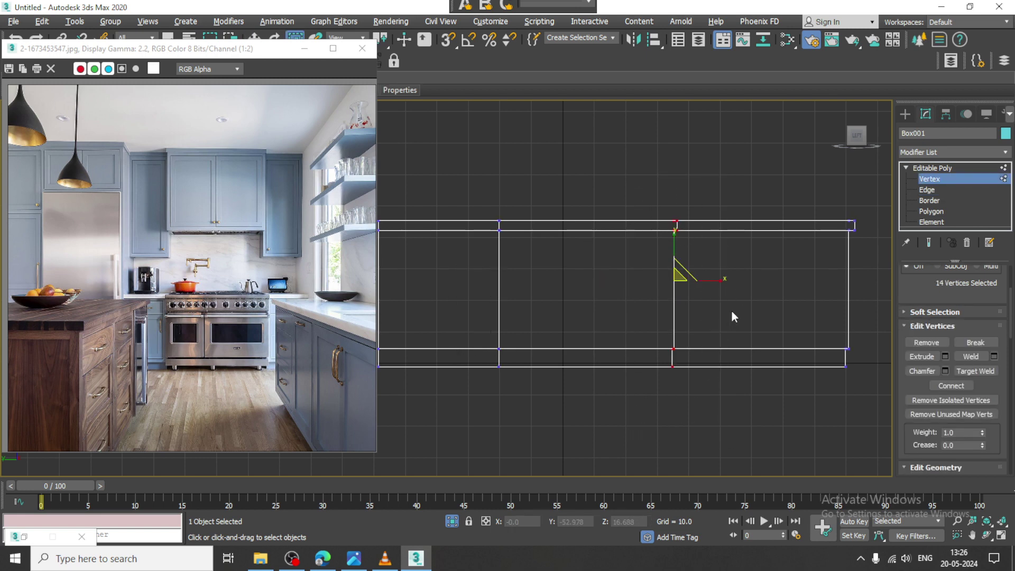
key(w)
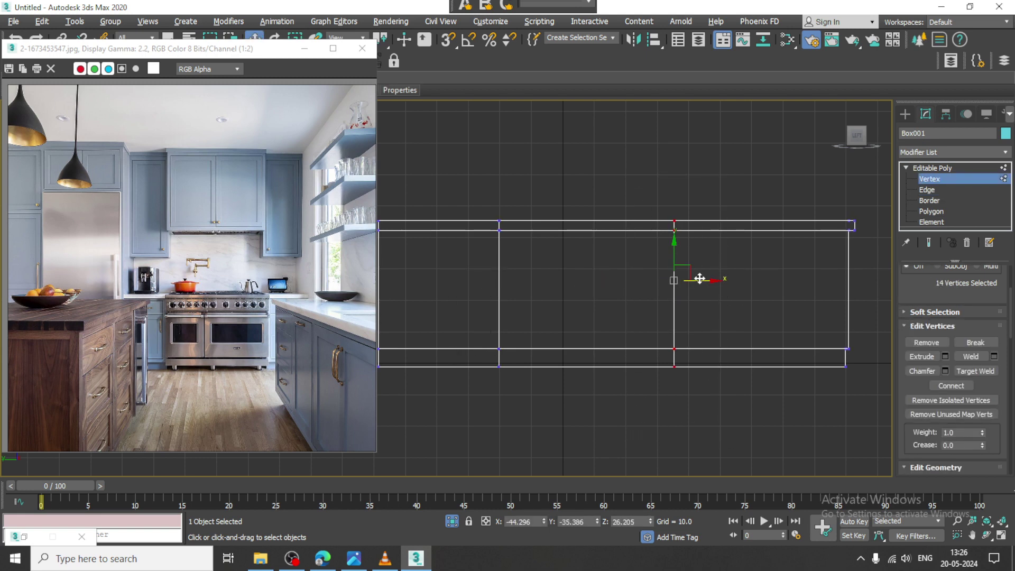
drag(715, 280, 675, 281)
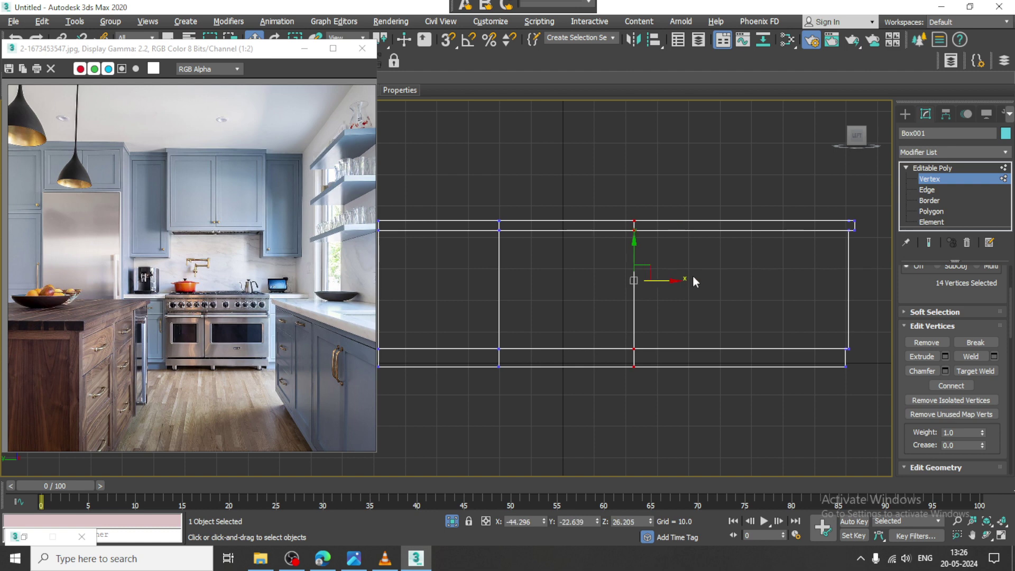
Try dividing the island's far end section with one connected edge loop and remove that loop
middle_drag(810, 273, 746, 257)
drag(690, 372, 691, 371)
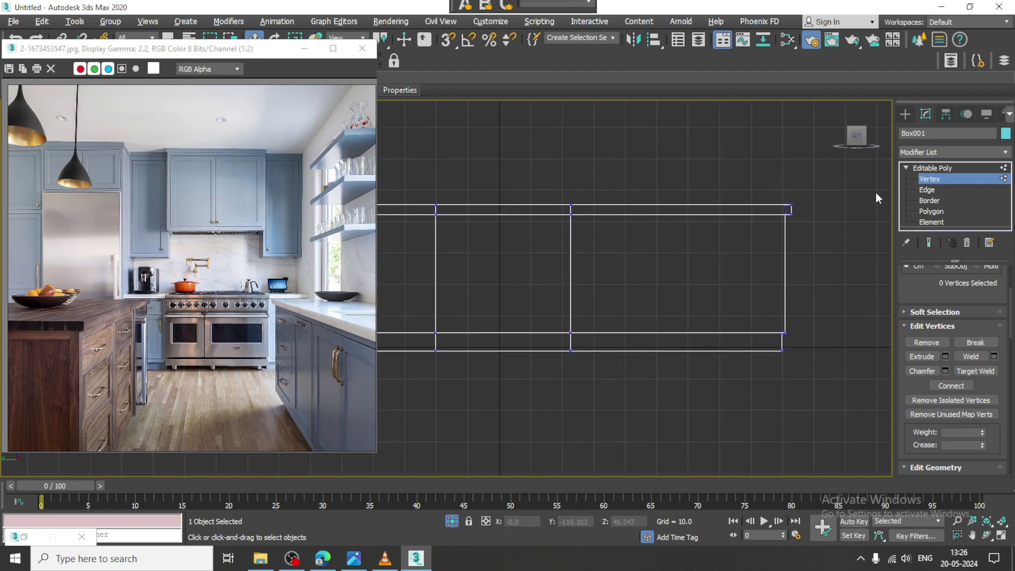
click(926, 190)
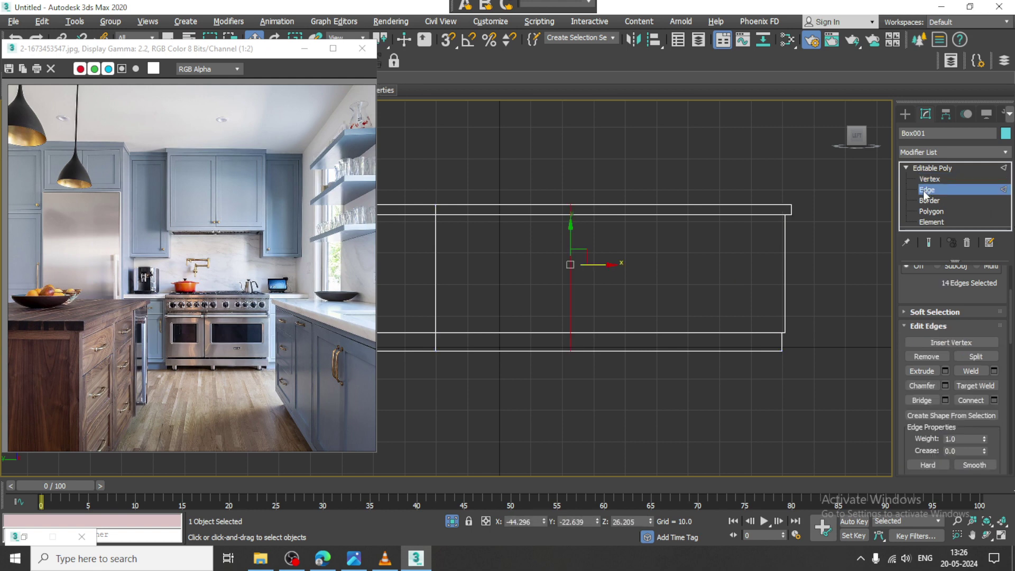
drag(686, 421, 687, 418)
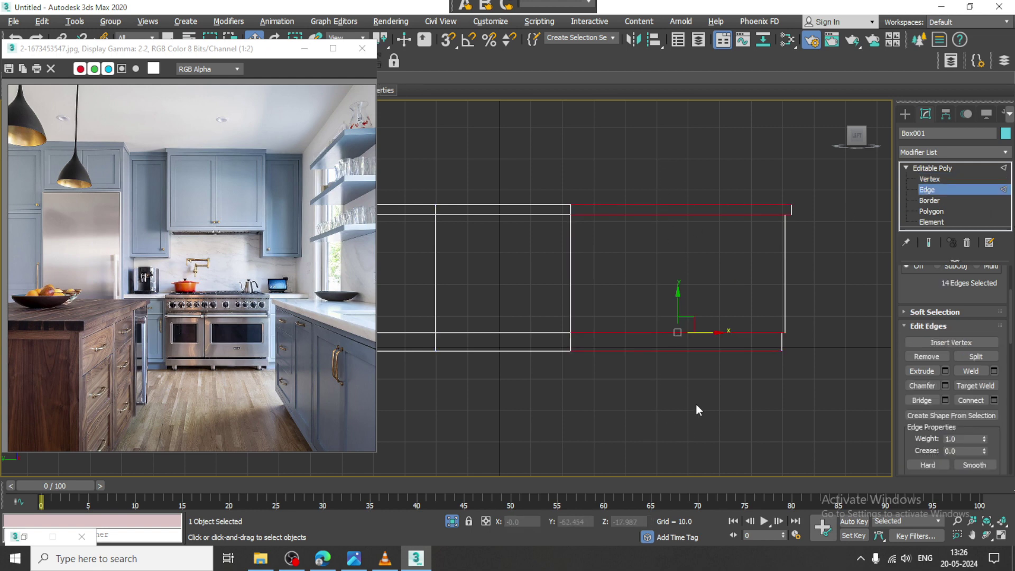
click(994, 400)
click(450, 349)
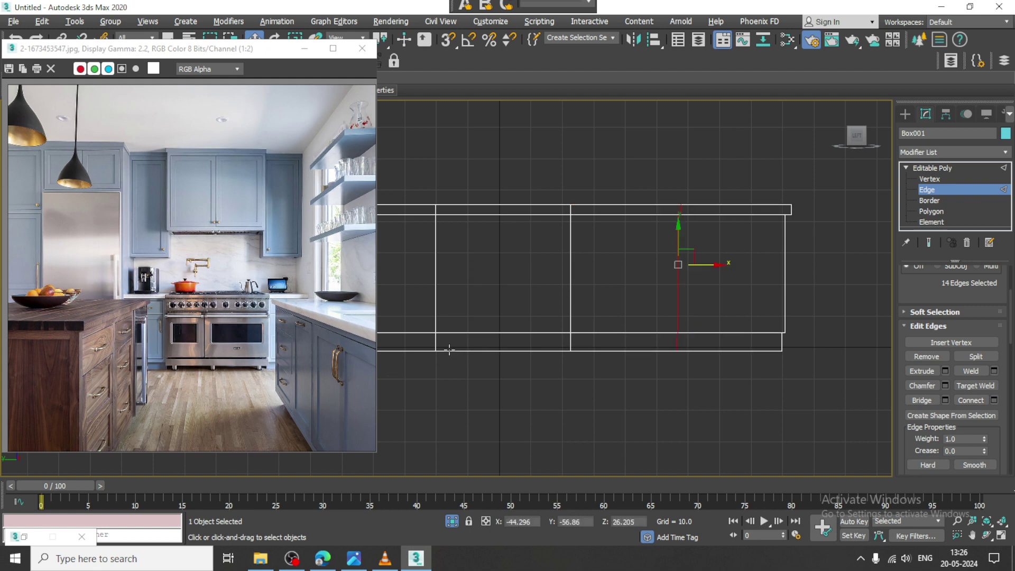
key(1)
middle_drag(703, 262, 714, 238)
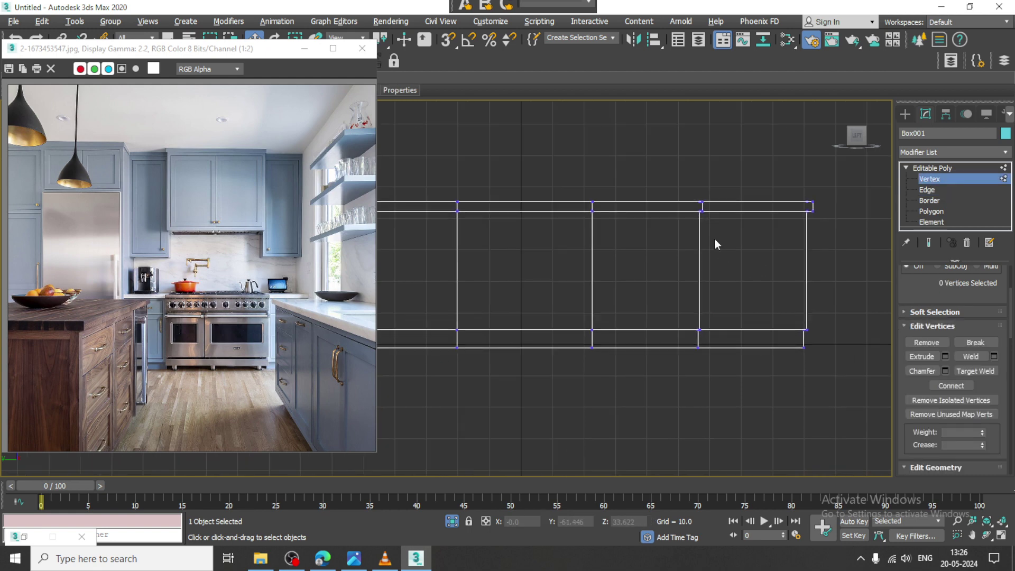
scroll(715, 239, down, 2)
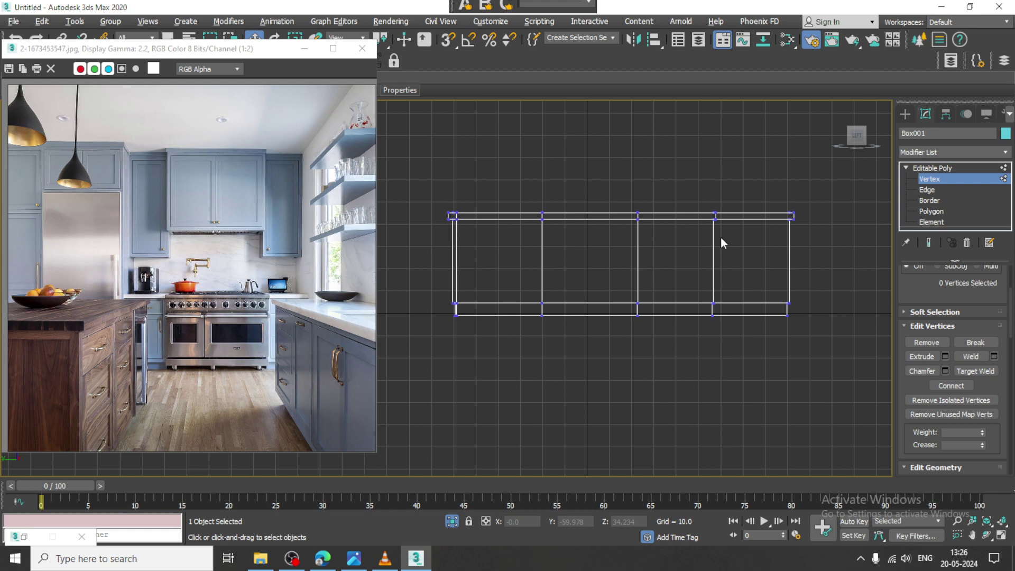
middle_drag(721, 238, 721, 237)
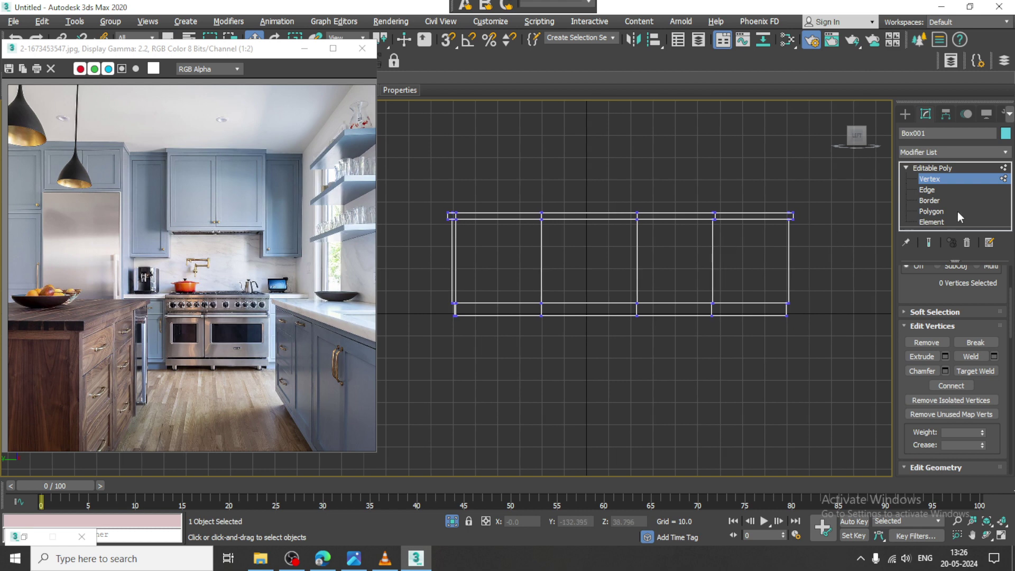
click(930, 191)
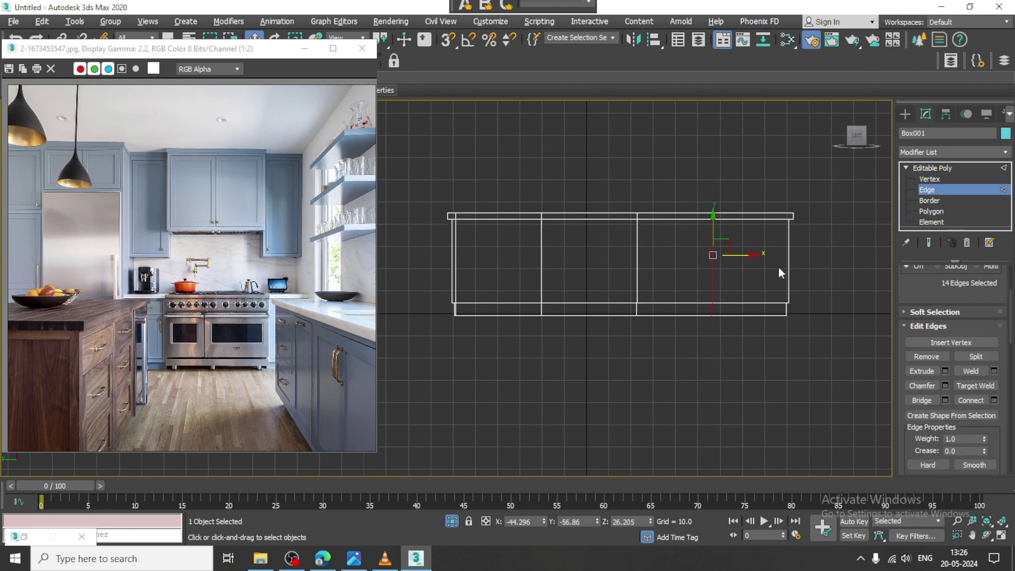
Move all vertices of the island's far end about 20.6 units inward to shorten the end section
key(1)
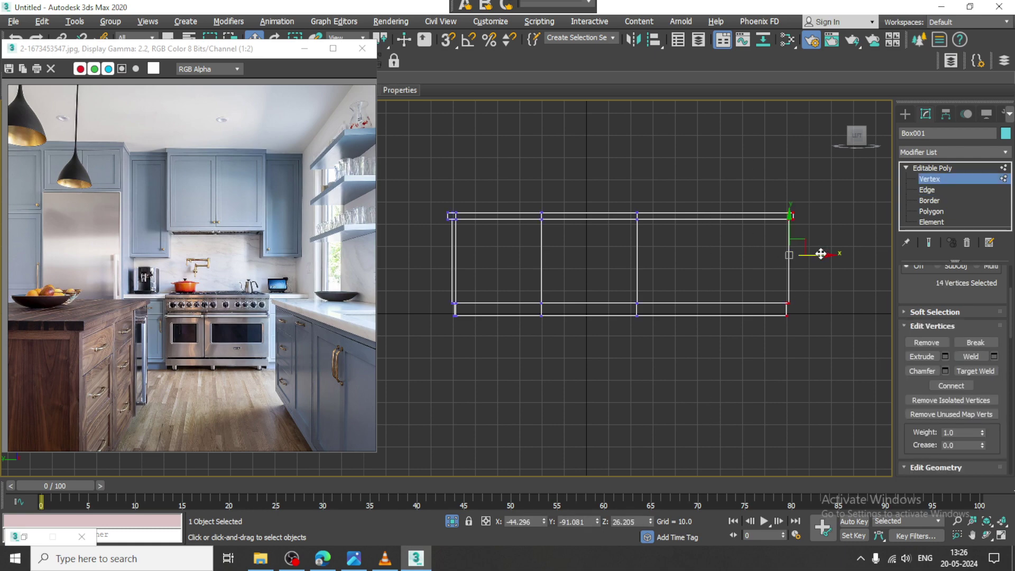
drag(817, 255, 771, 255)
key(alt+w)
Select the vertical edges around the cabinet body between the base and the countertop
middle_drag(754, 351, 730, 351)
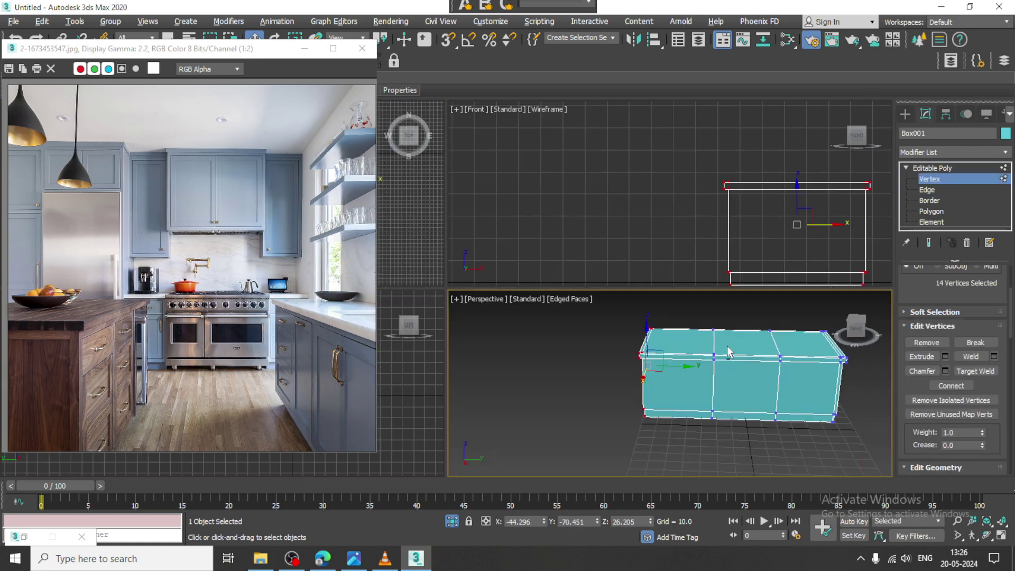
key(alt+w)
middle_drag(770, 313, 757, 364)
alt+middle_drag(757, 365, 670, 309)
scroll(656, 315, up, 3)
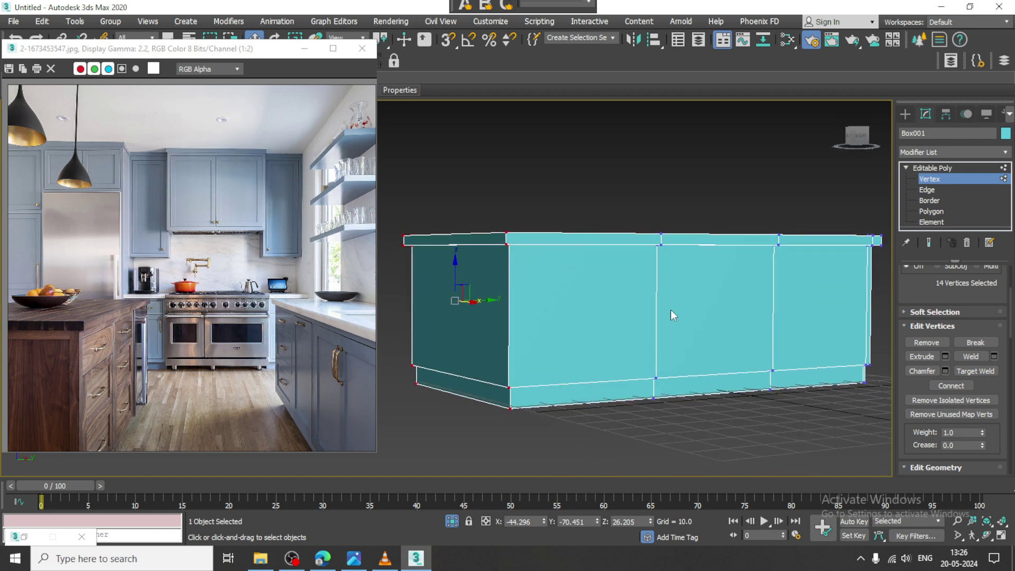
key(2)
drag(399, 287, 850, 304)
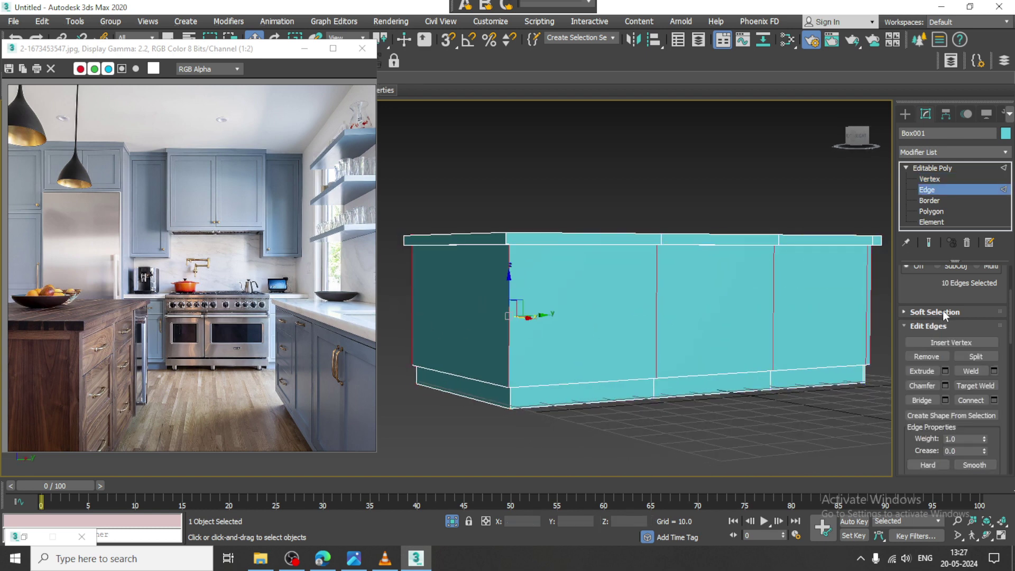
Save the scene as kitchen in the MAY 2024 folder on drive D
key(ctrl+s)
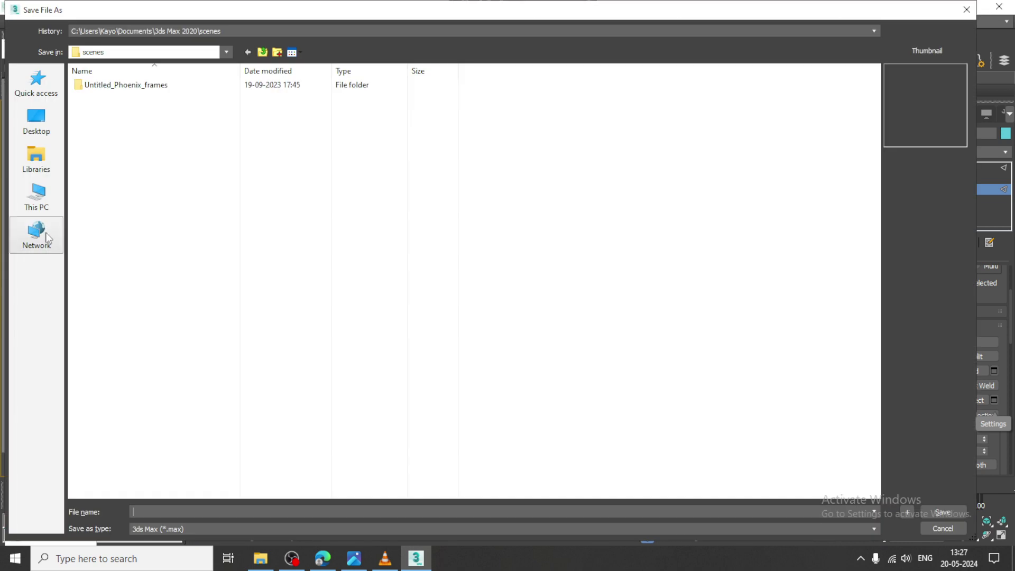
click(36, 195)
double_click(267, 180)
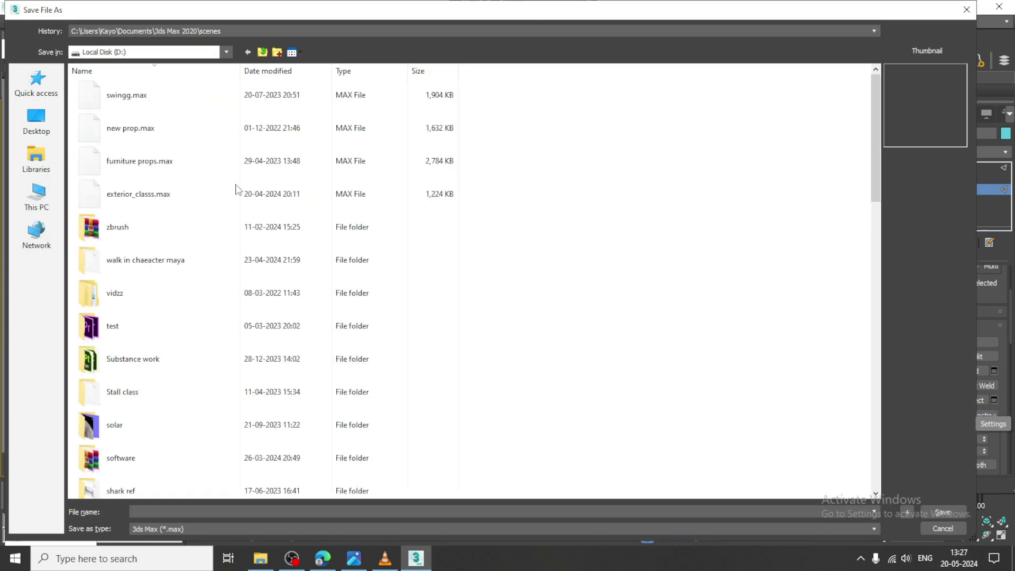
scroll(151, 298, down, 5)
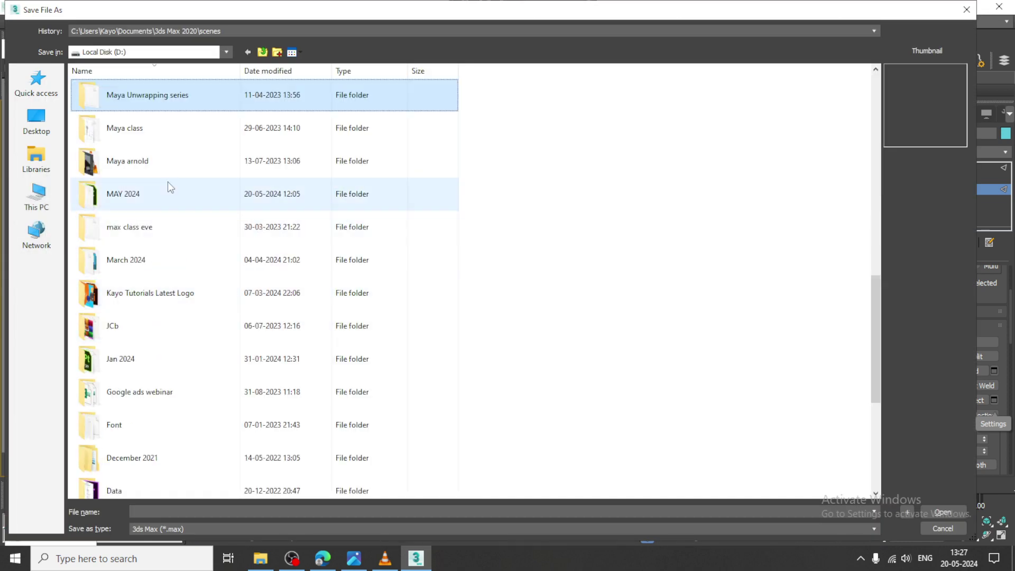
double_click(179, 196)
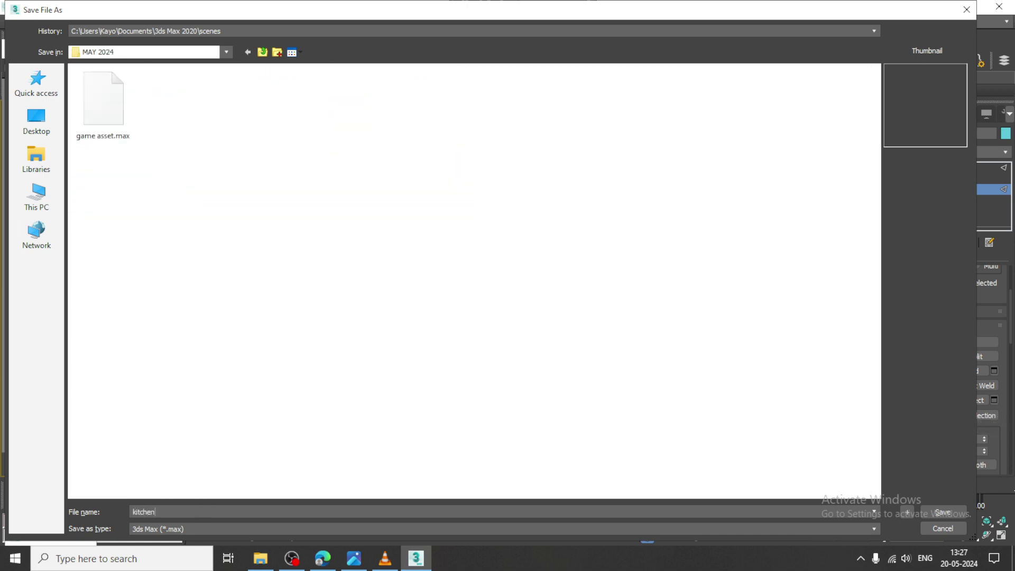
key(Return)
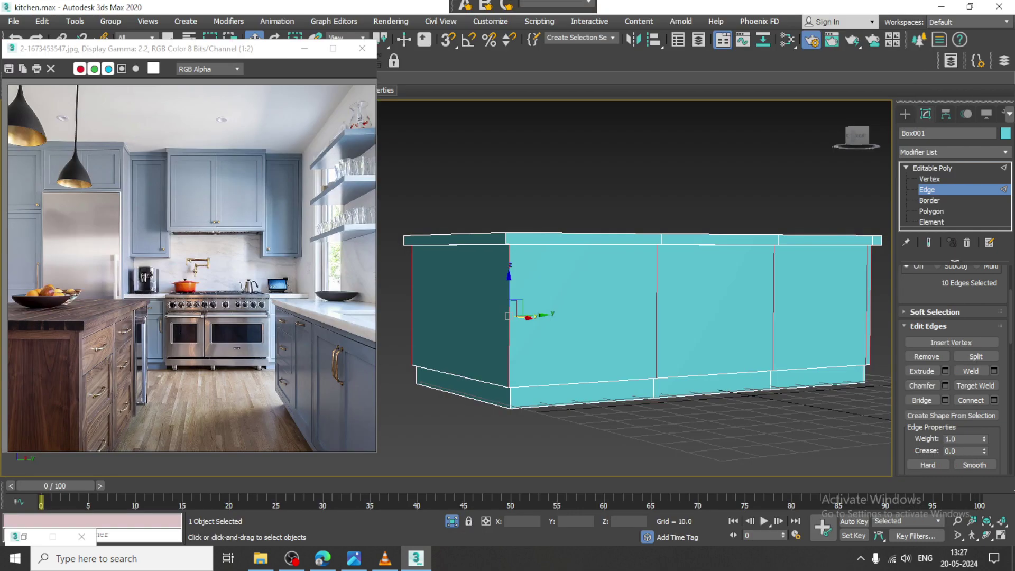
click(994, 400)
drag(459, 294, 455, 295)
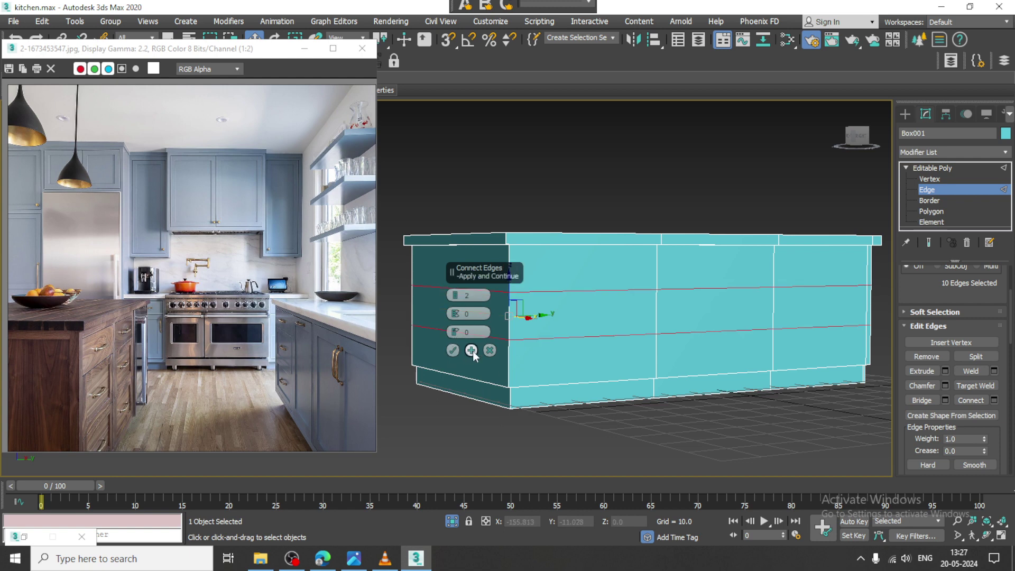
click(490, 350)
Connect the lengthwise edges of the island's shortened end section with one segment
alt+middle_drag(581, 327, 562, 266)
drag(510, 174, 551, 465)
click(994, 400)
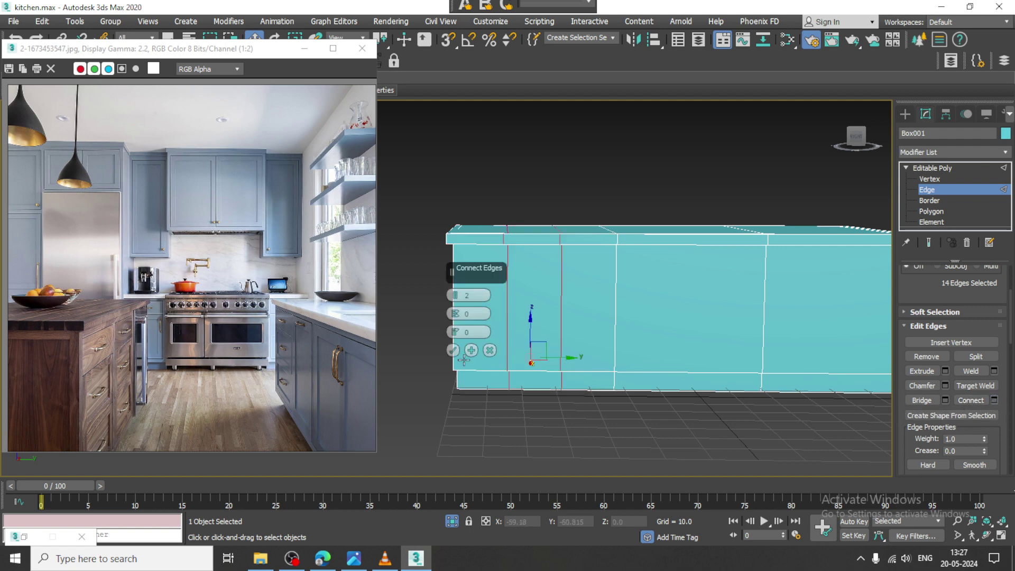
click(456, 298)
click(453, 350)
Straighten the end section's new loop vertices vertically and move them about 21.6 units toward the island's outer end
key(alt+w)
middle_drag(793, 183, 764, 175)
key(alt+w)
key(alt+w)
right_click(421, 382)
key(alt+w)
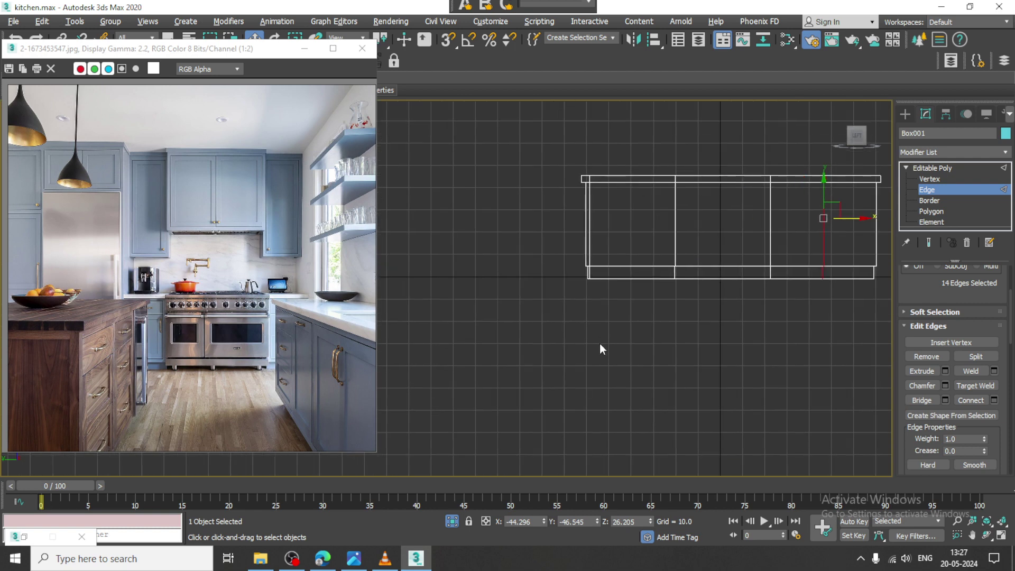
scroll(656, 285, up, 2)
scroll(643, 294, up, 3)
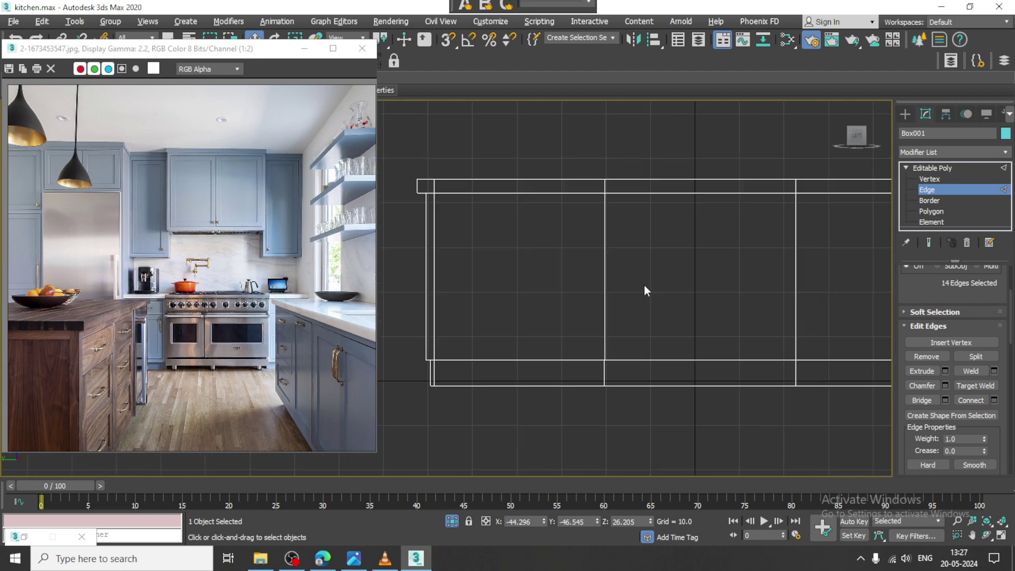
middle_drag(718, 254, 552, 284)
key(ctrl+shift+e)
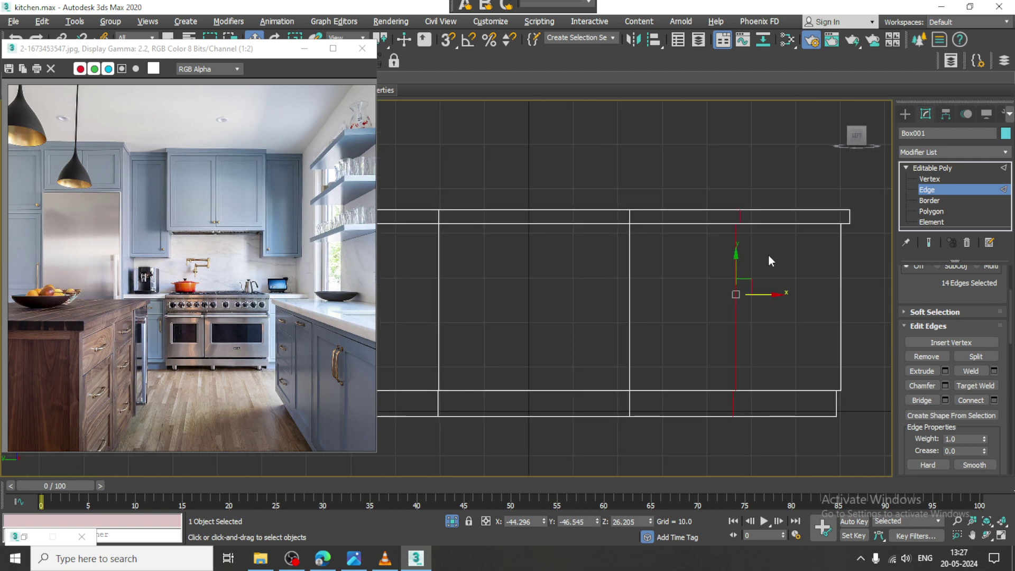
key(1)
drag(684, 154, 762, 438)
key(r)
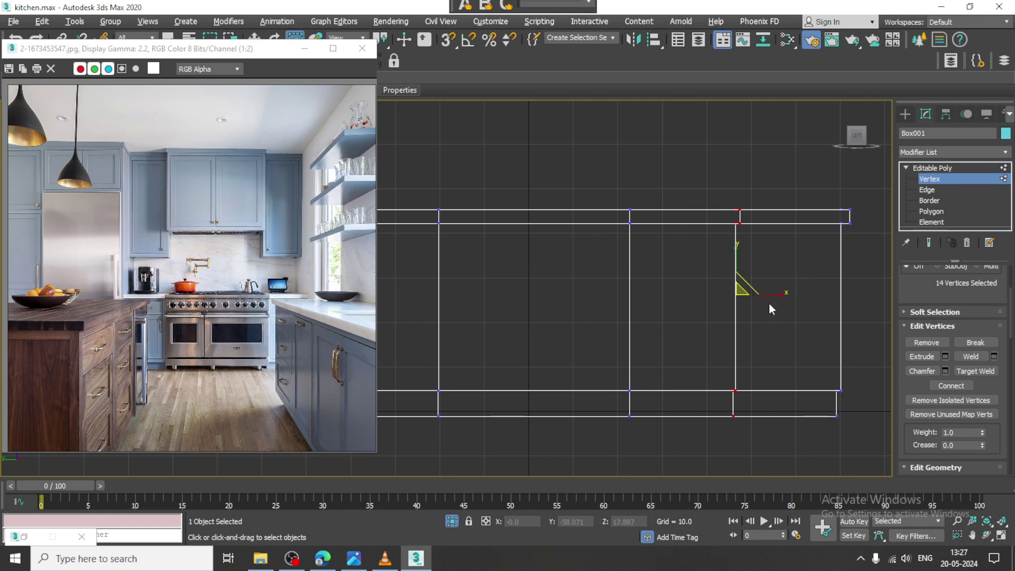
drag(778, 304, 687, 323)
key(w)
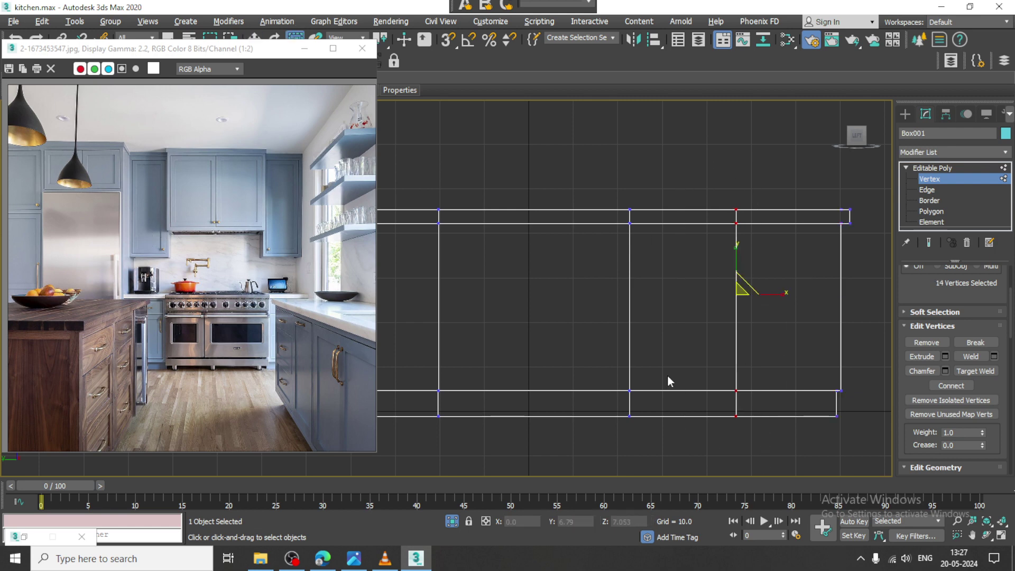
drag(768, 295, 864, 304)
Connect the middle section's lengthwise edges with one segment and move the loop about 19.3 units toward the first divider to form a narrow strip
scroll(777, 287, down, 2)
middle_drag(745, 287, 811, 293)
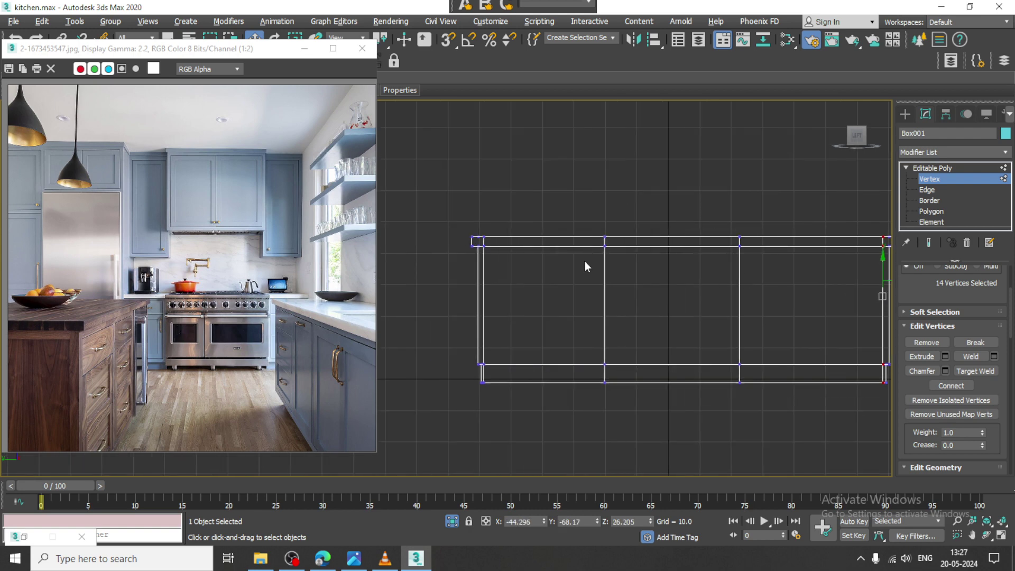
scroll(471, 247, up, 2)
middle_drag(486, 241, 465, 200)
middle_drag(563, 259, 522, 258)
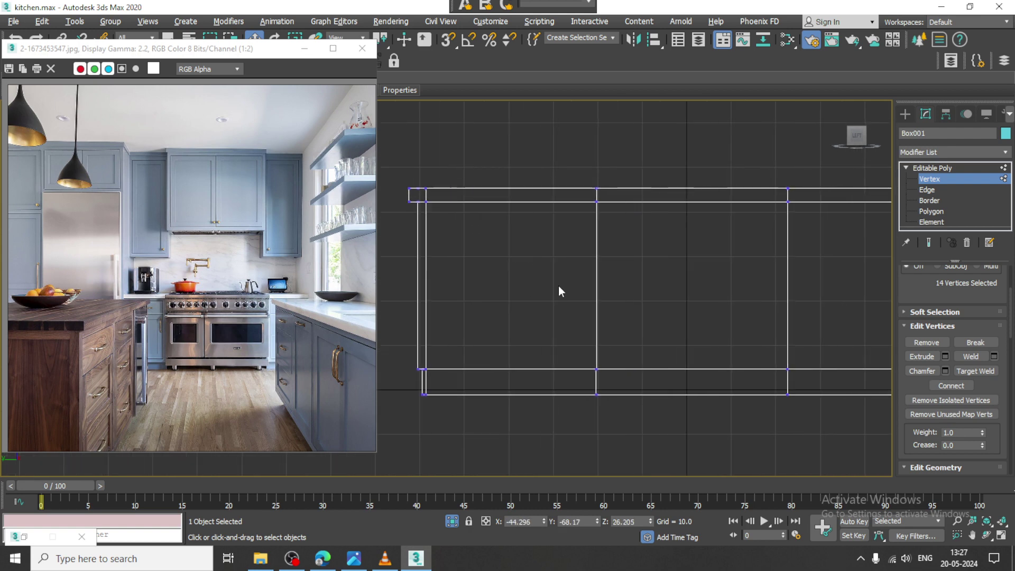
middle_drag(658, 230, 639, 221)
key(2)
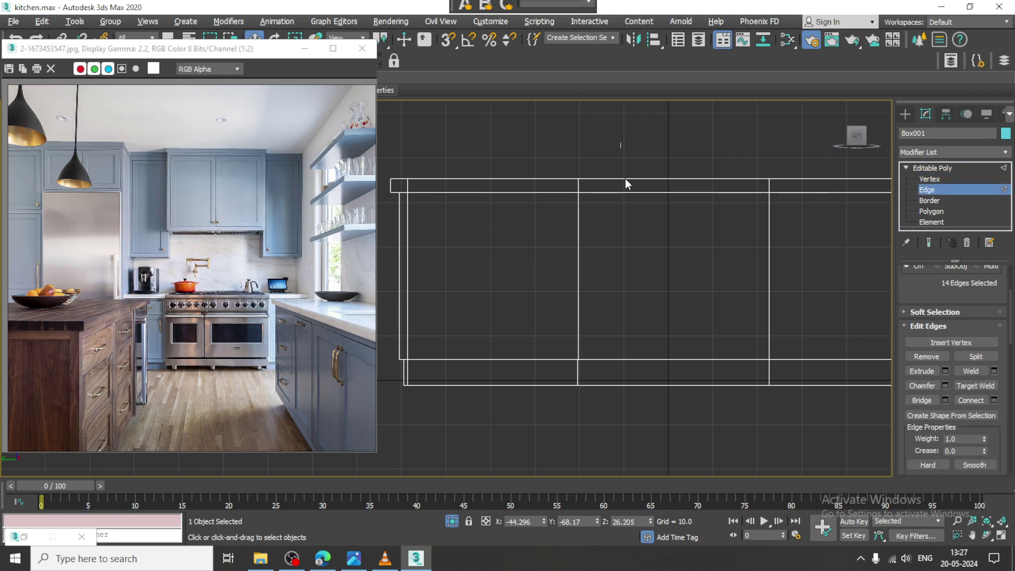
click(994, 400)
click(454, 351)
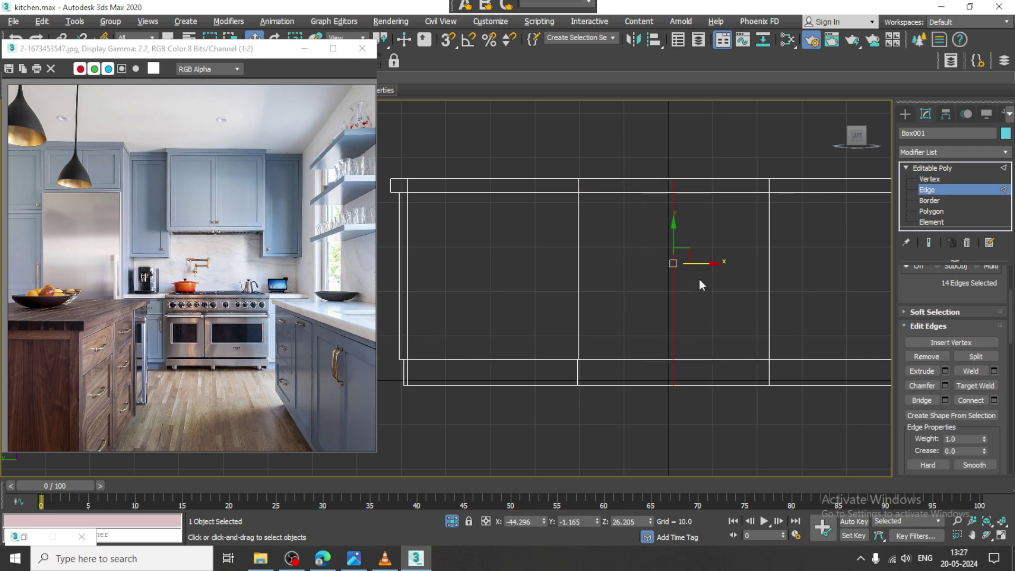
drag(702, 264, 622, 270)
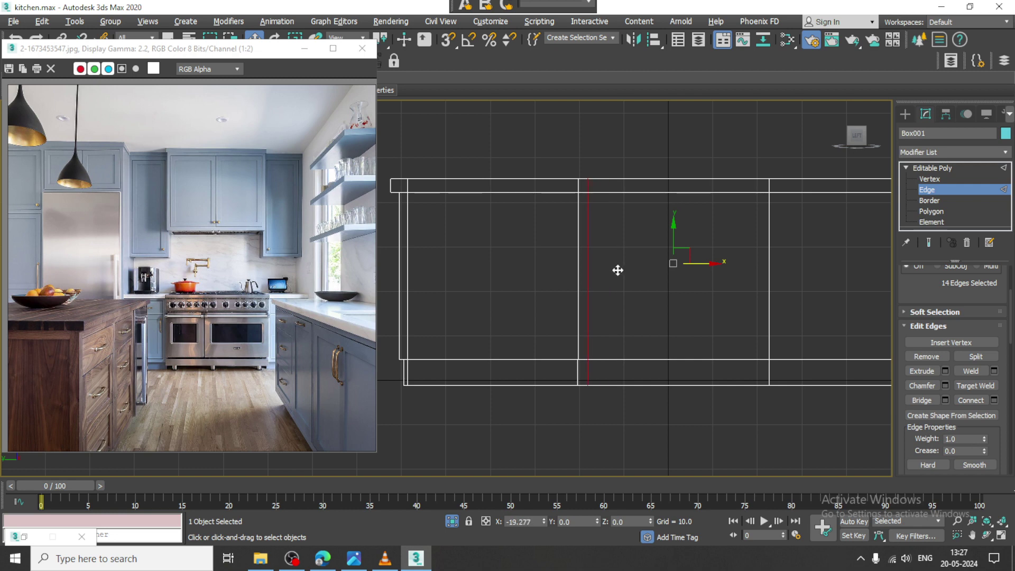
Connect the end section's lengthwise edges with one segment and move the loop about 20.1 units toward the second divider to form a narrow strip
middle_drag(841, 256, 686, 256)
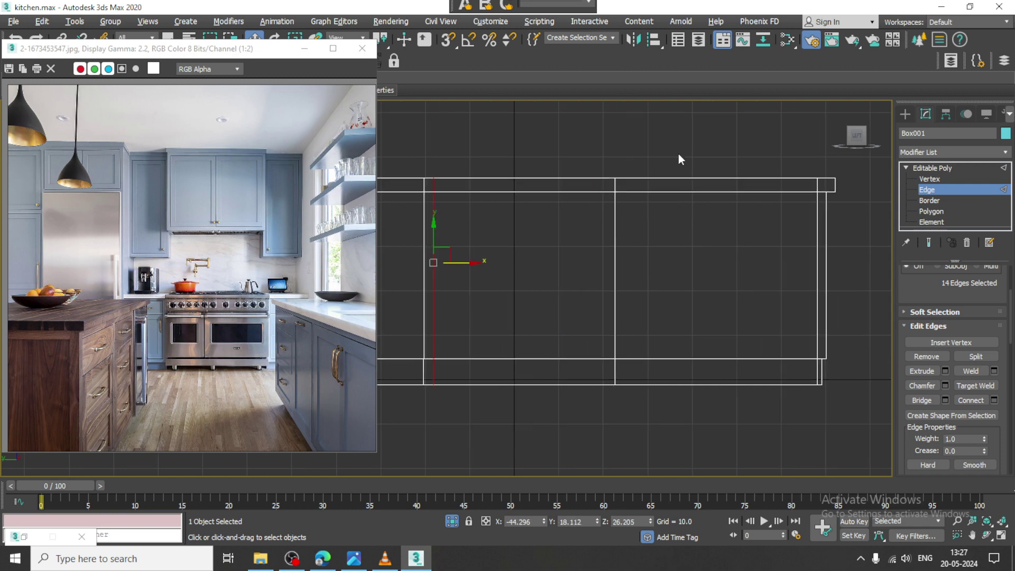
drag(708, 426, 709, 423)
click(994, 401)
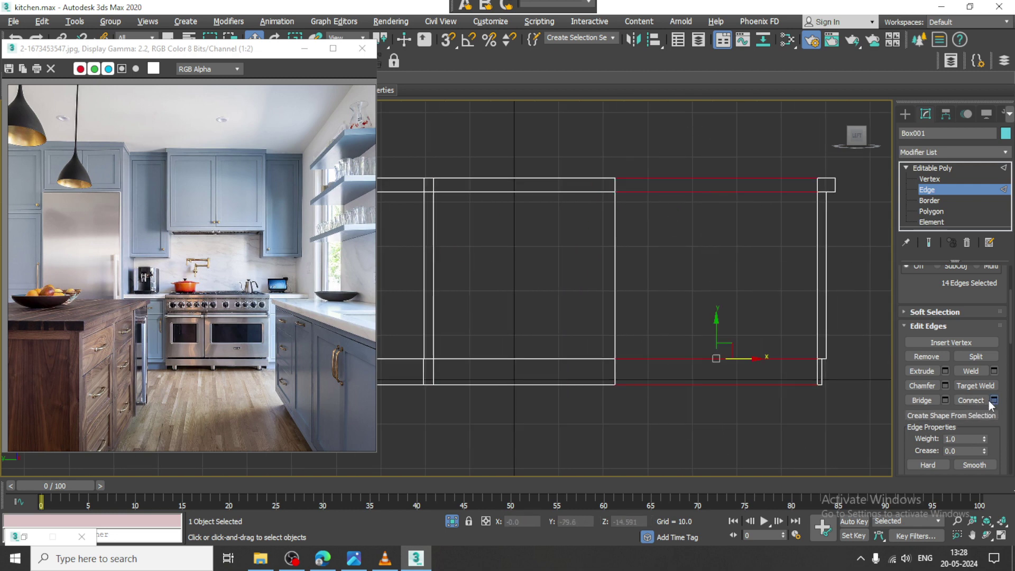
click(452, 350)
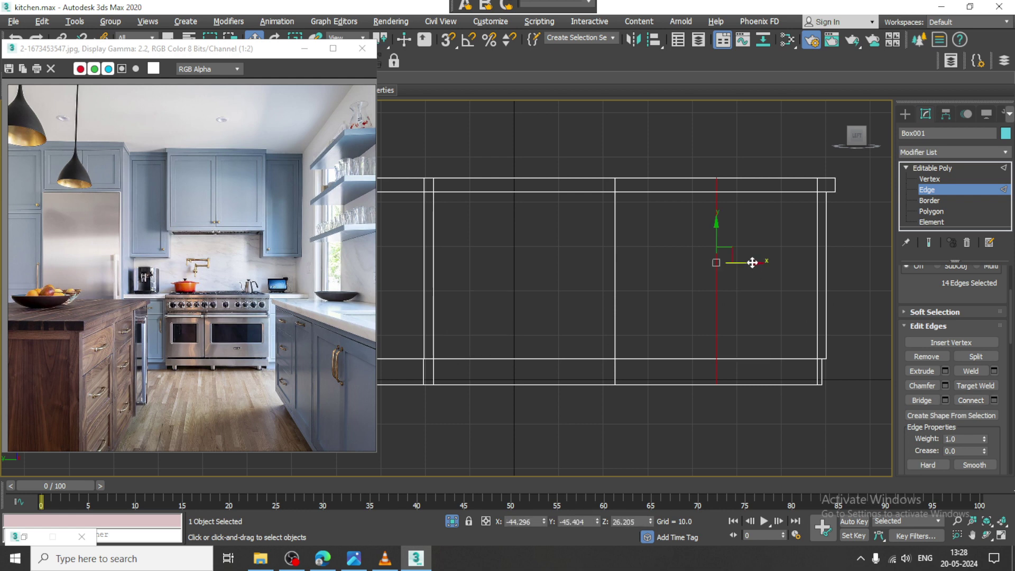
drag(753, 263, 660, 262)
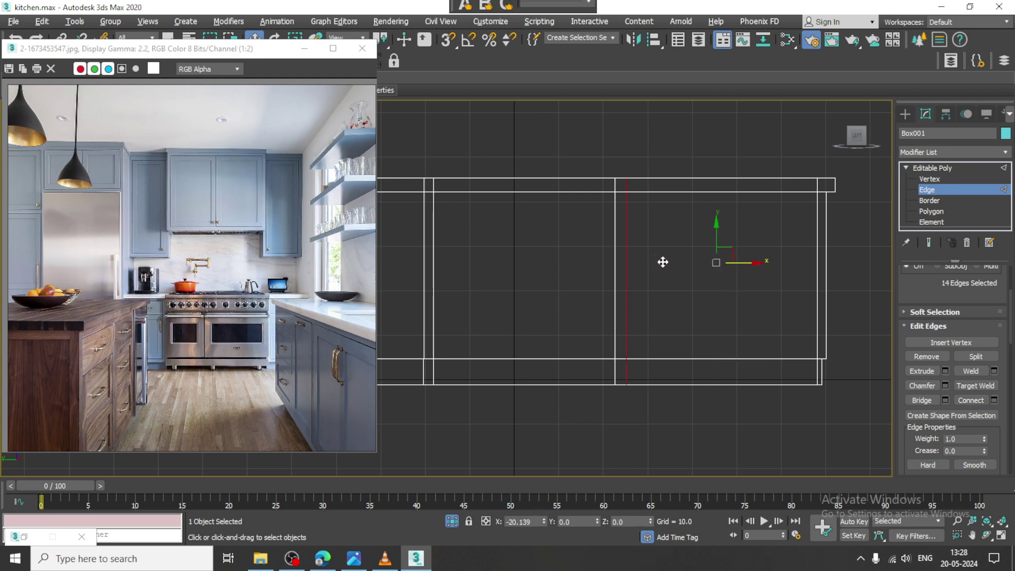
Connect all vertical edges around the island's cabinet body with two segments to form three horizontal rows
key(alt+w)
right_click(762, 392)
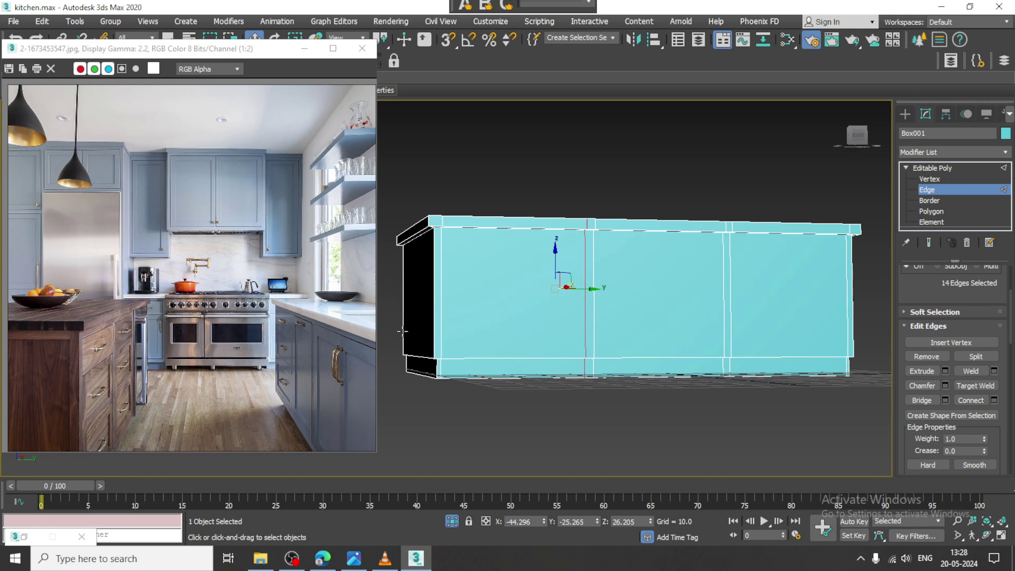
middle_drag(412, 328, 464, 346)
scroll(434, 316, down, 3)
drag(419, 309, 823, 319)
alt+middle_drag(608, 313, 683, 324)
scroll(631, 318, up, 2)
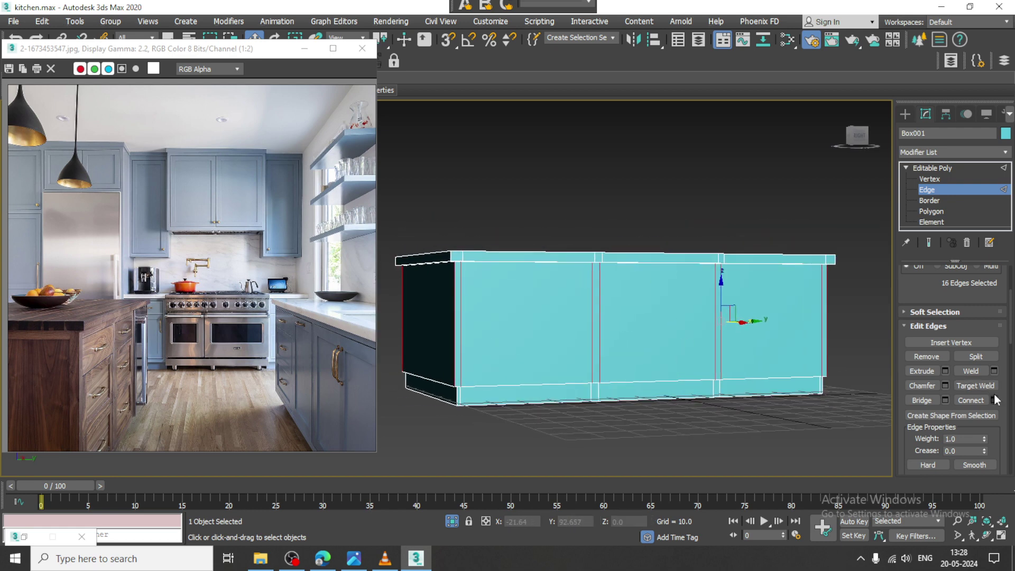
click(456, 291)
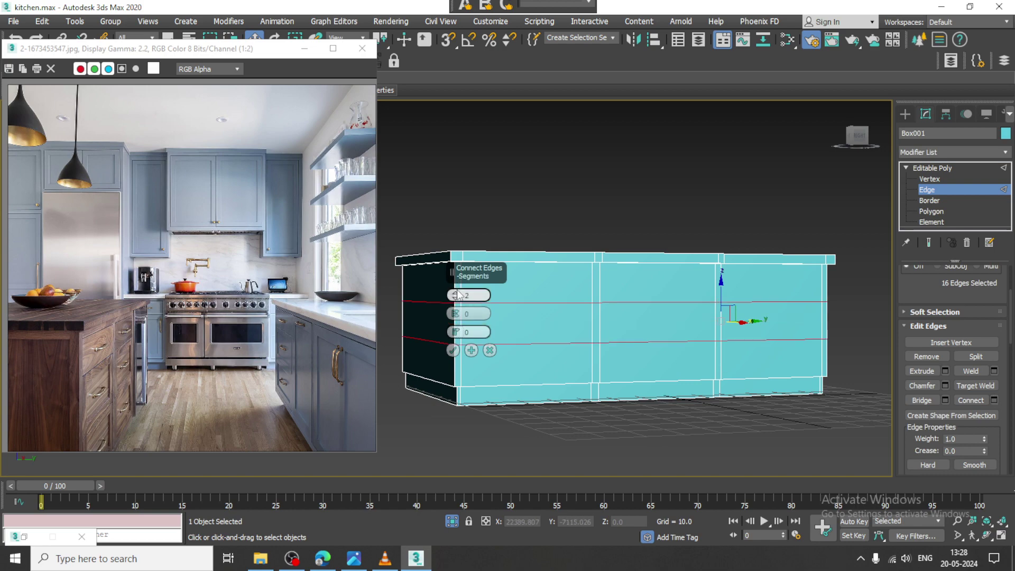
click(454, 350)
mouse_move(582, 322)
alt+middle_down()
mouse_move(634, 338)
mouse_move(585, 326)
alt+middle_up()
scroll(584, 326, up, 2)
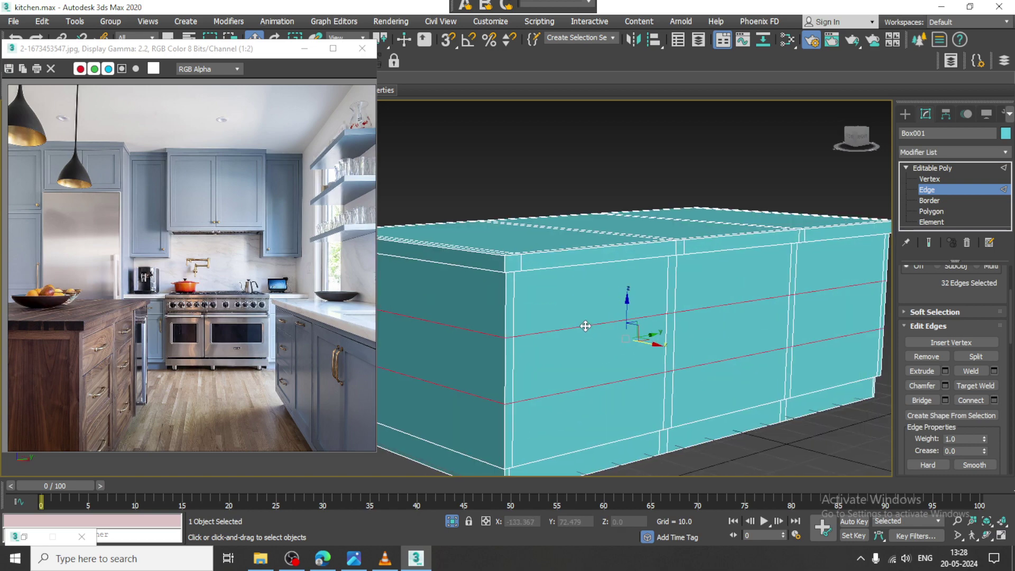
Select the first section's three stacked front polygons and inset them by polygon with an amount of 0.528
key(4)
click(554, 304)
scroll(616, 359, up, 2)
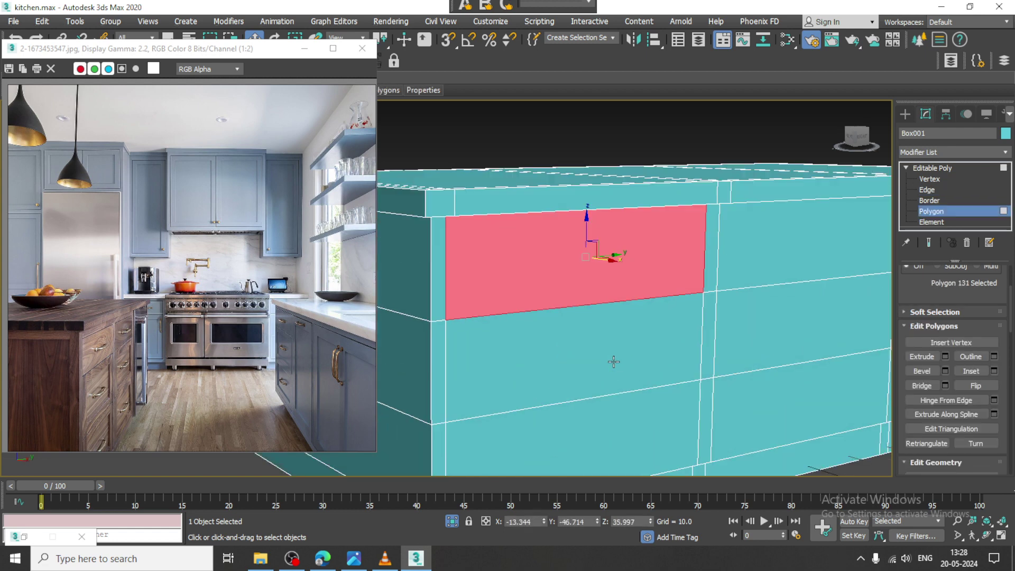
ctrl+click(614, 365)
ctrl+click(632, 436)
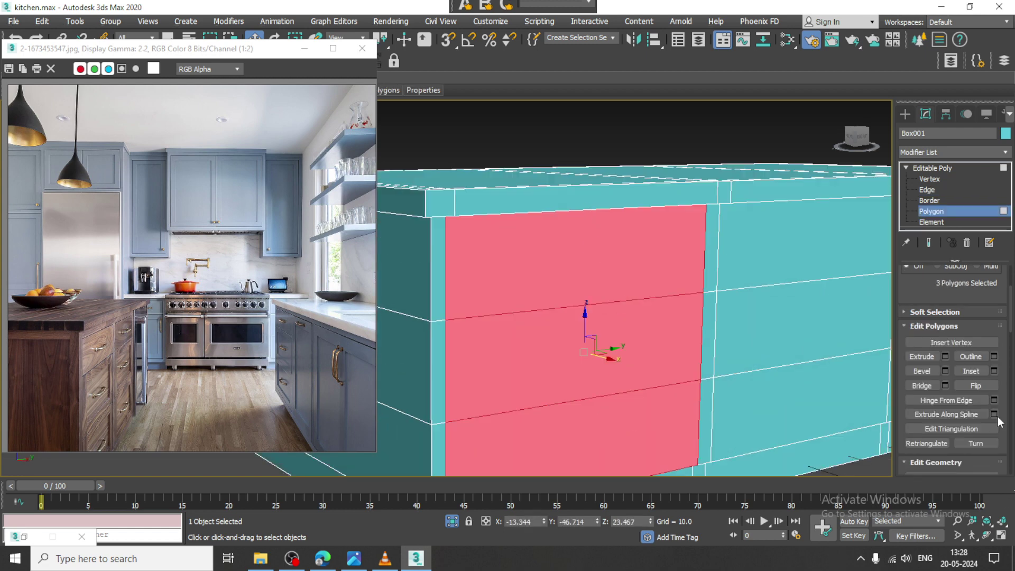
click(994, 371)
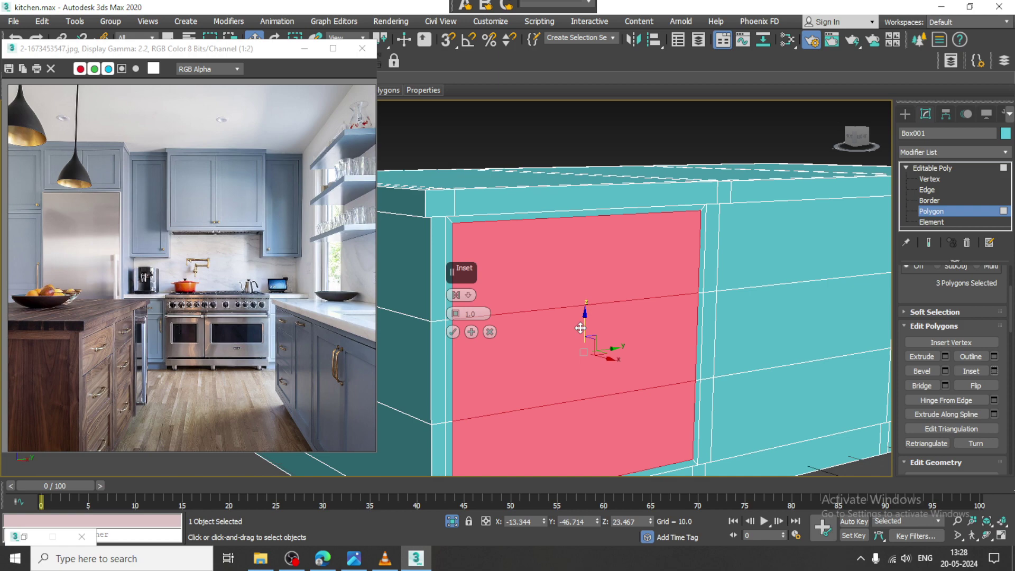
click(468, 294)
click(476, 318)
drag(455, 314, 455, 322)
click(454, 332)
scroll(458, 336, up, 5)
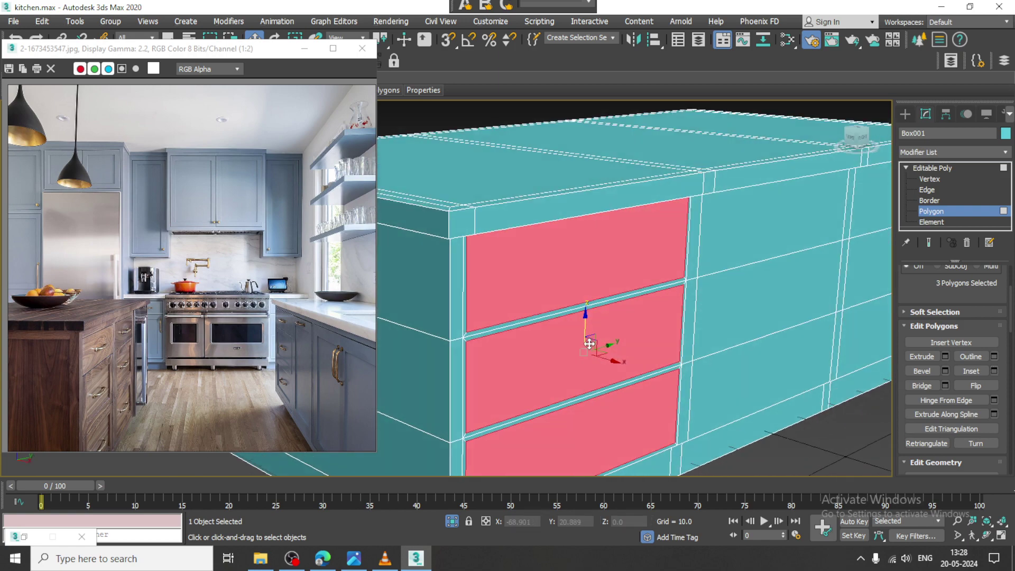
Extrude the first section's three inset drawer fronts by 0.237
click(946, 357)
mouse_move(456, 314)
mouse_down()
mouse_move(471, 328)
mouse_move(454, 318)
mouse_up()
click(455, 317)
click(455, 317)
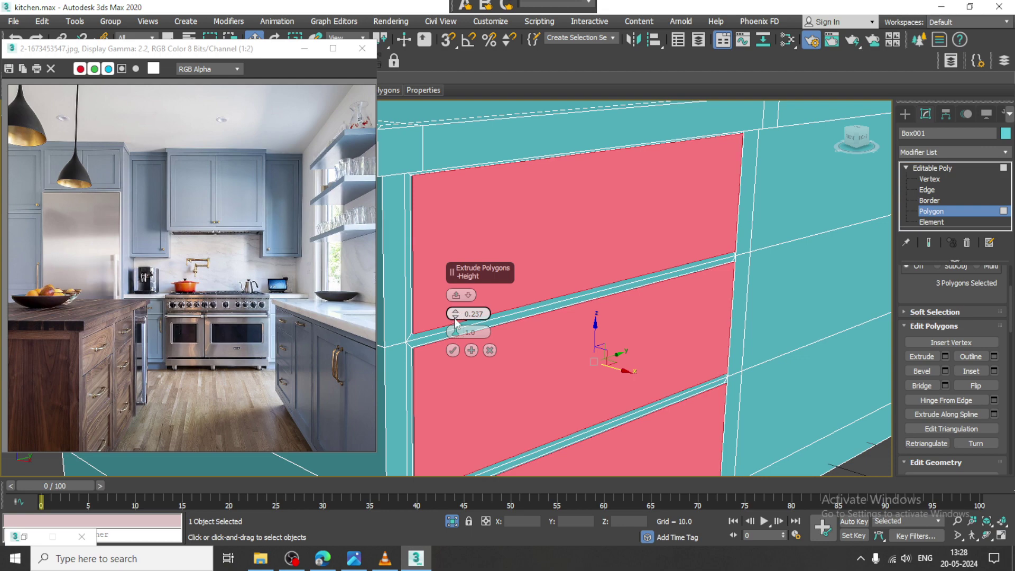
click(453, 350)
Select the middle section's three stacked front polygons and inset them by polygon with an amount of 0.528
scroll(608, 315, down, 4)
alt+middle_drag(704, 322, 624, 298)
click(639, 261)
ctrl+click(652, 335)
ctrl+click(657, 368)
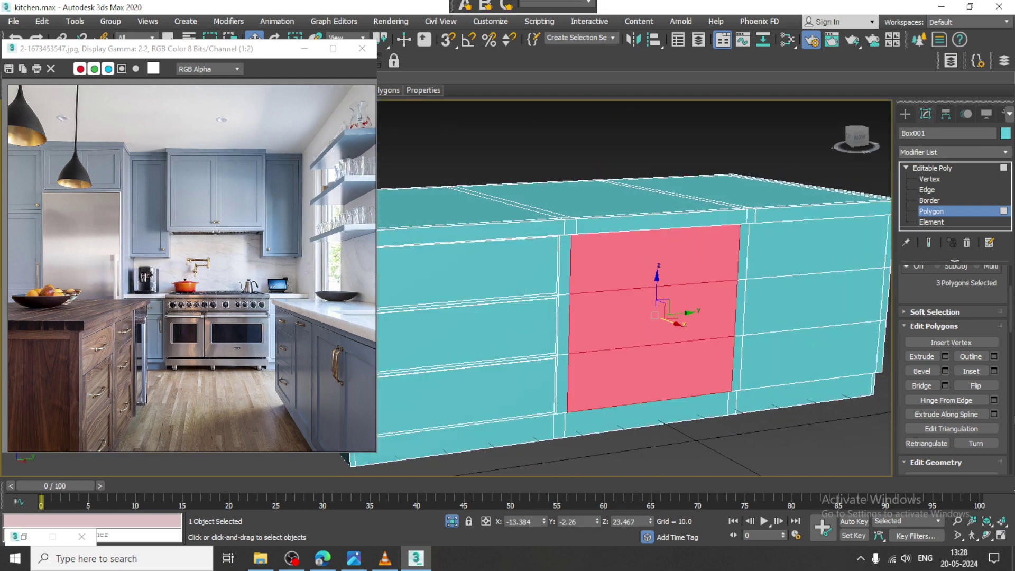
click(995, 370)
scroll(452, 341, up, 2)
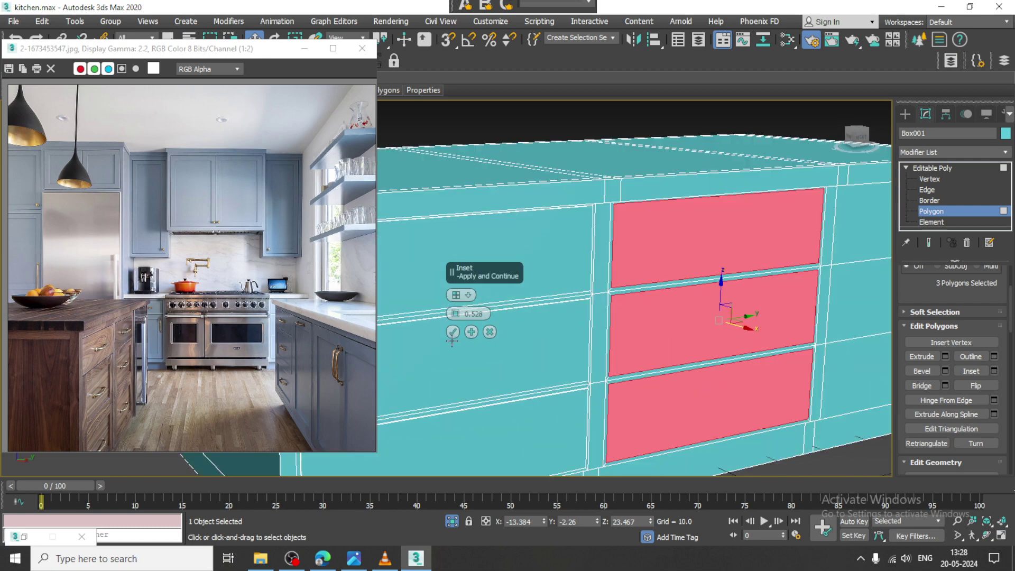
click(452, 331)
Extrude the middle section's three inset drawer fronts by 0.237
scroll(644, 283, down, 1)
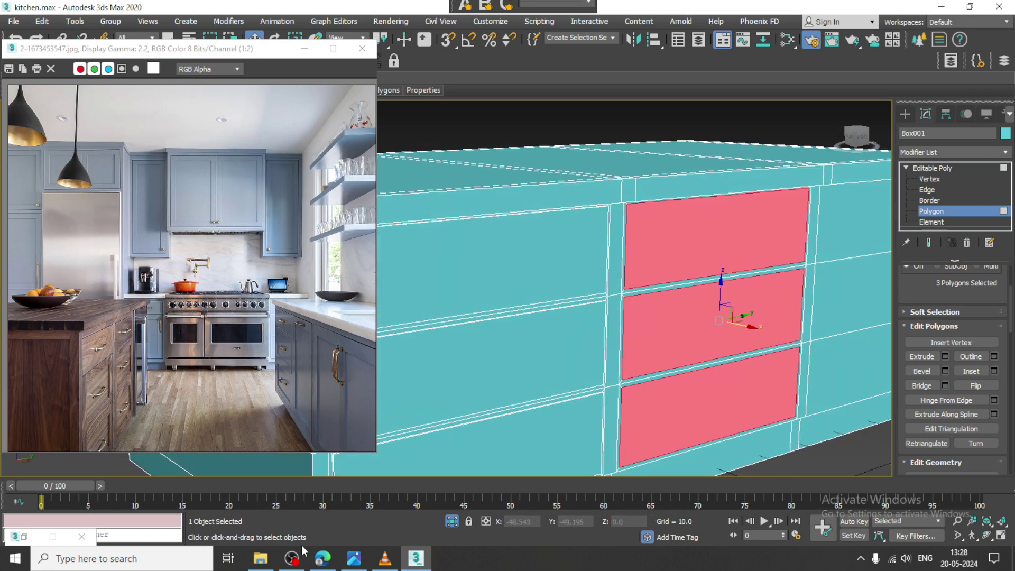
click(291, 558)
click(416, 557)
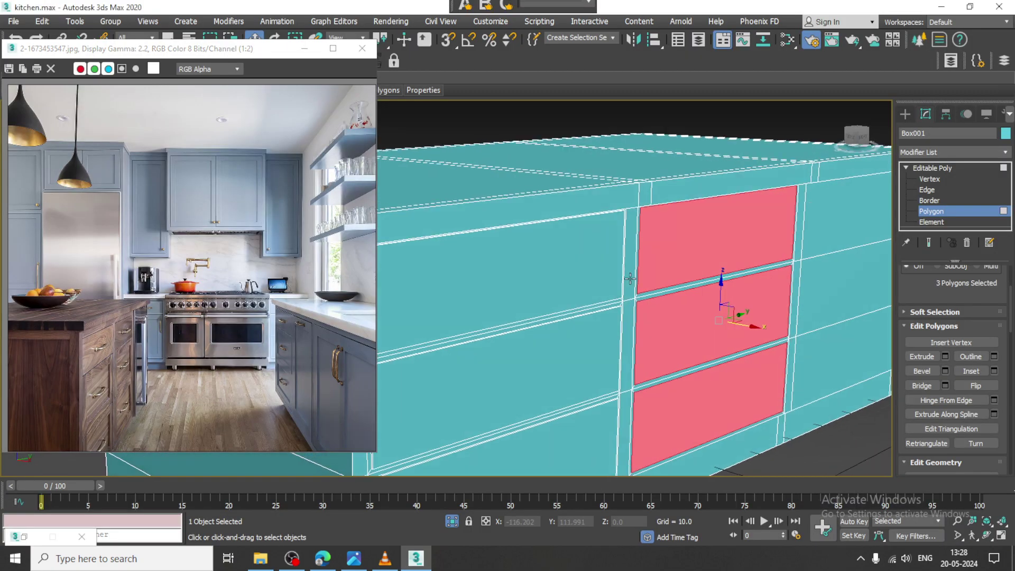
click(946, 356)
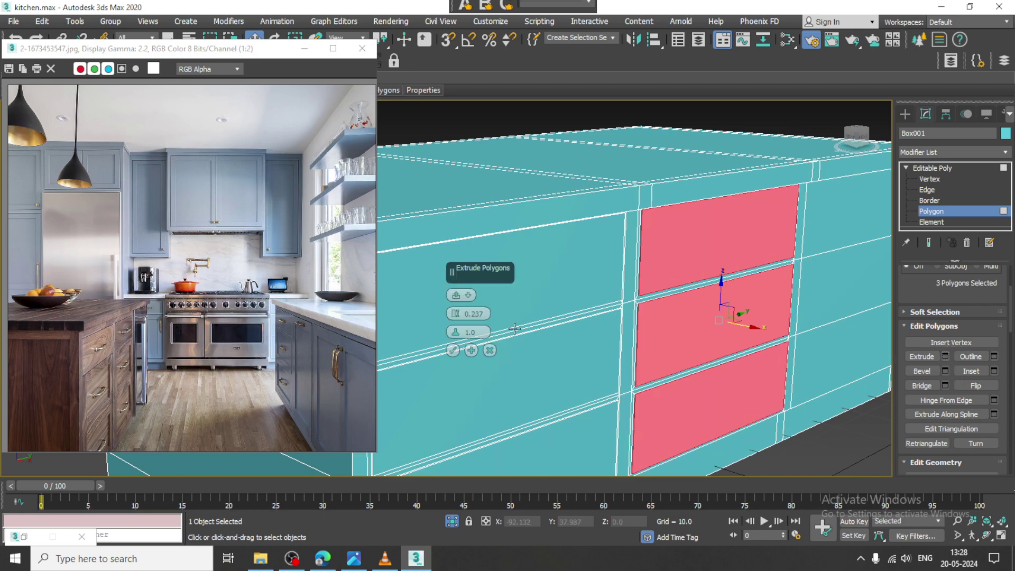
click(453, 350)
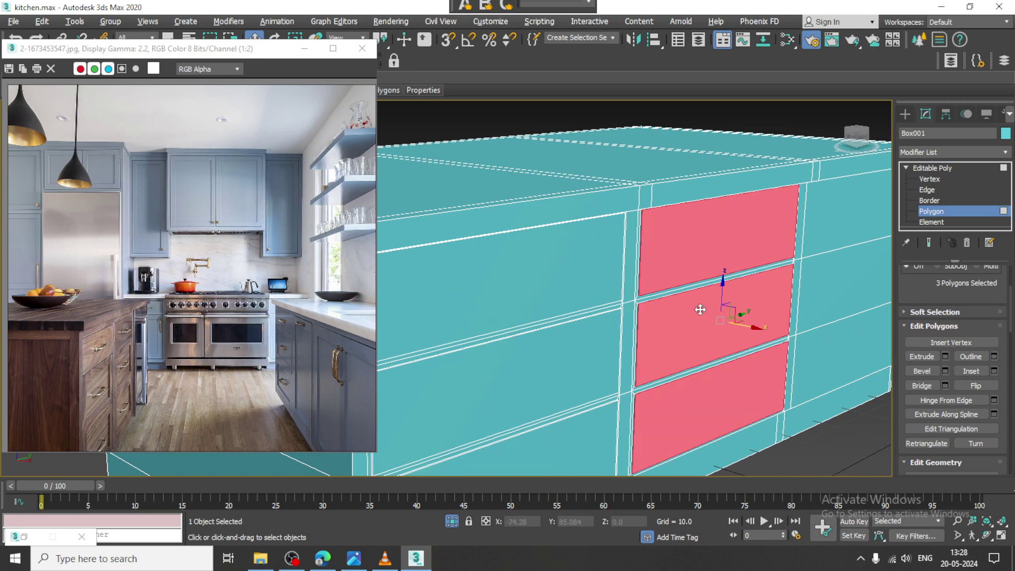
Select the end section's three front polygons and extrude them together by 0.591 as one panel
alt+middle_drag(699, 308, 691, 256)
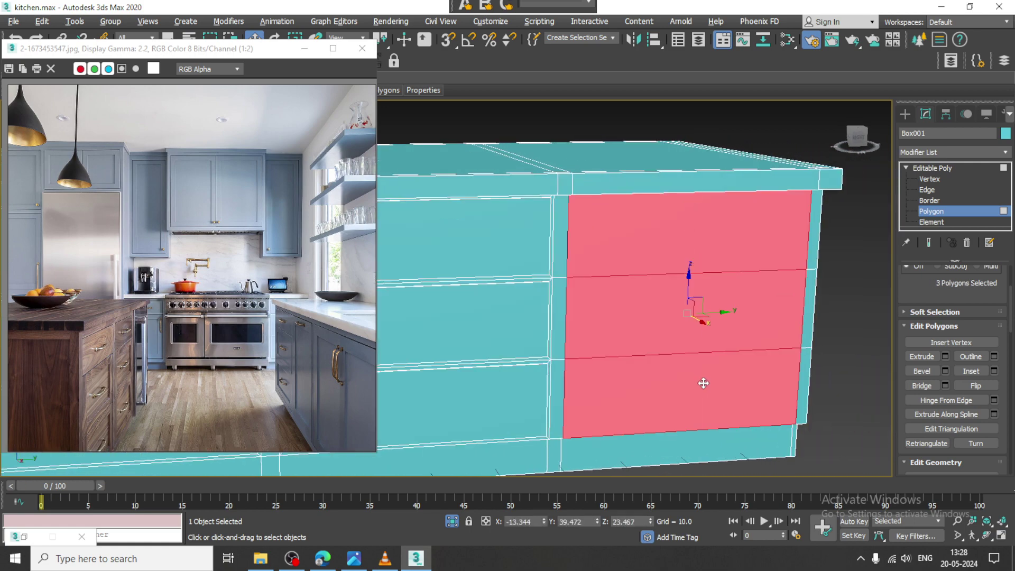
alt+middle_drag(703, 383, 708, 338)
scroll(162, 354, up, 1)
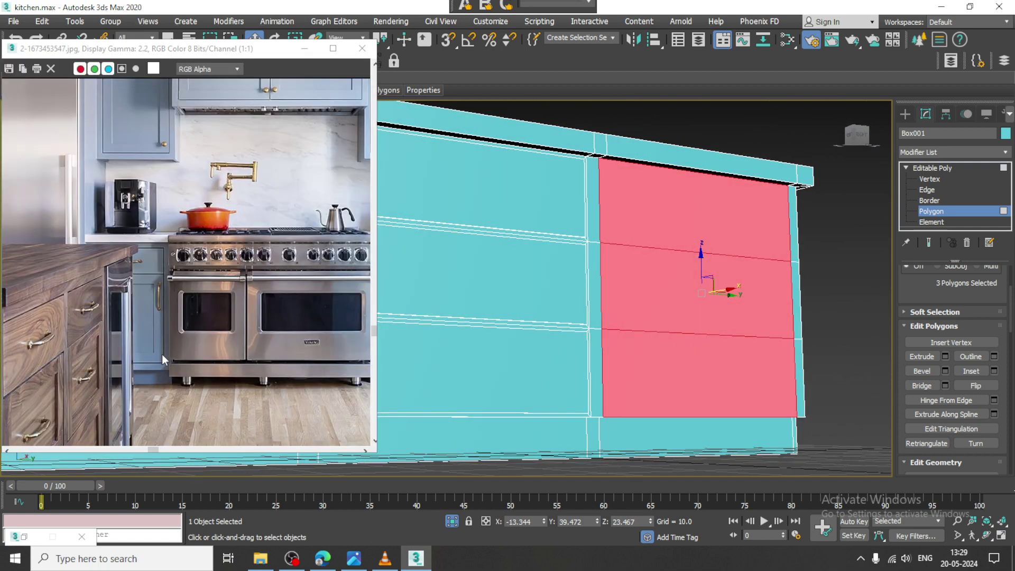
scroll(161, 354, down, 1)
alt+middle_drag(651, 310, 690, 282)
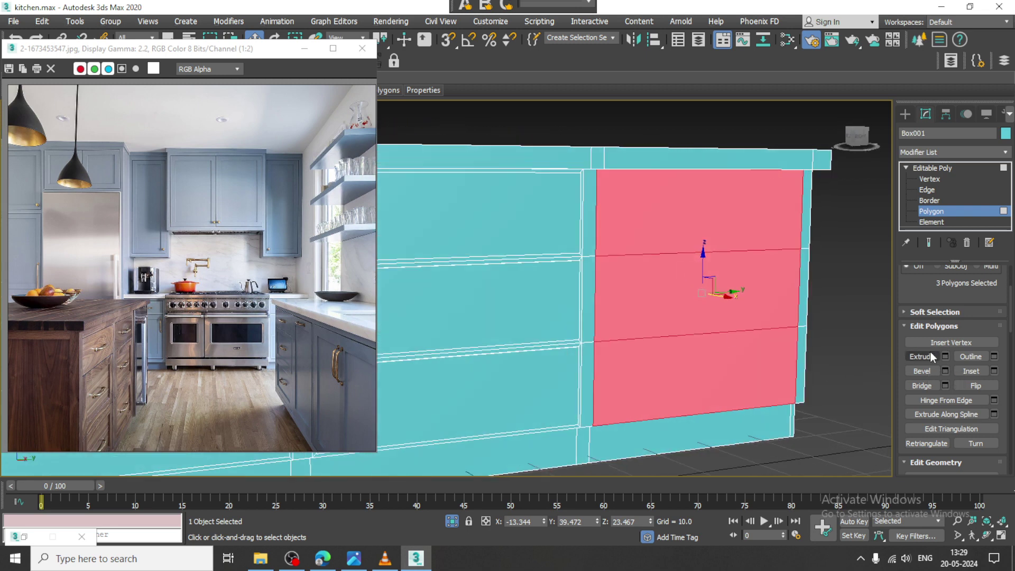
click(945, 356)
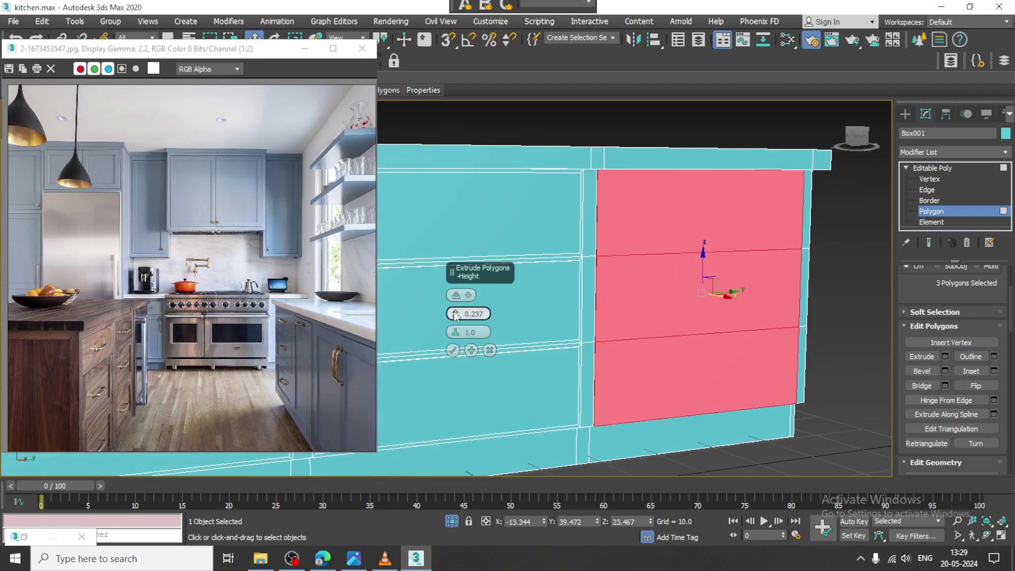
drag(454, 315, 455, 312)
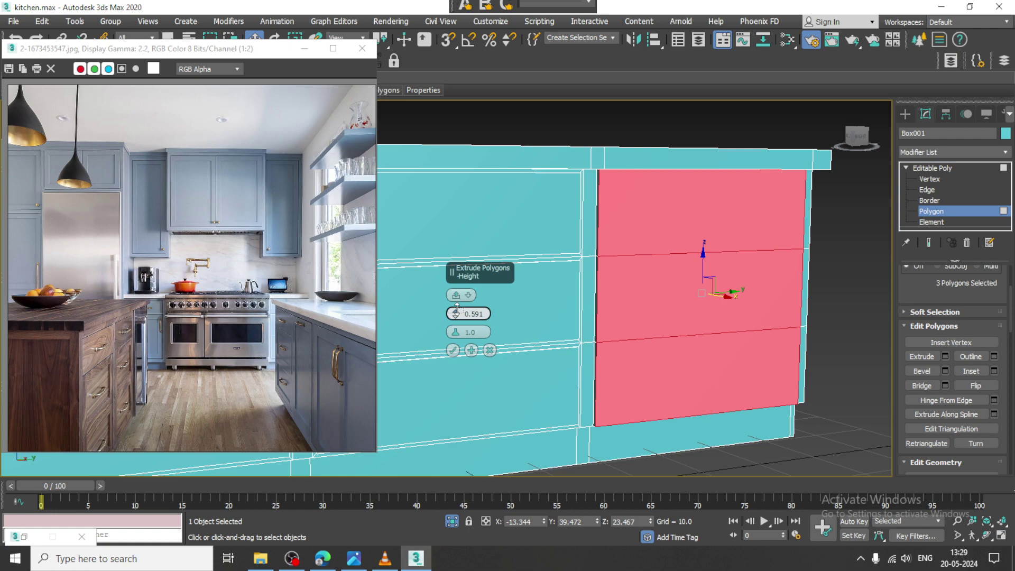
click(453, 350)
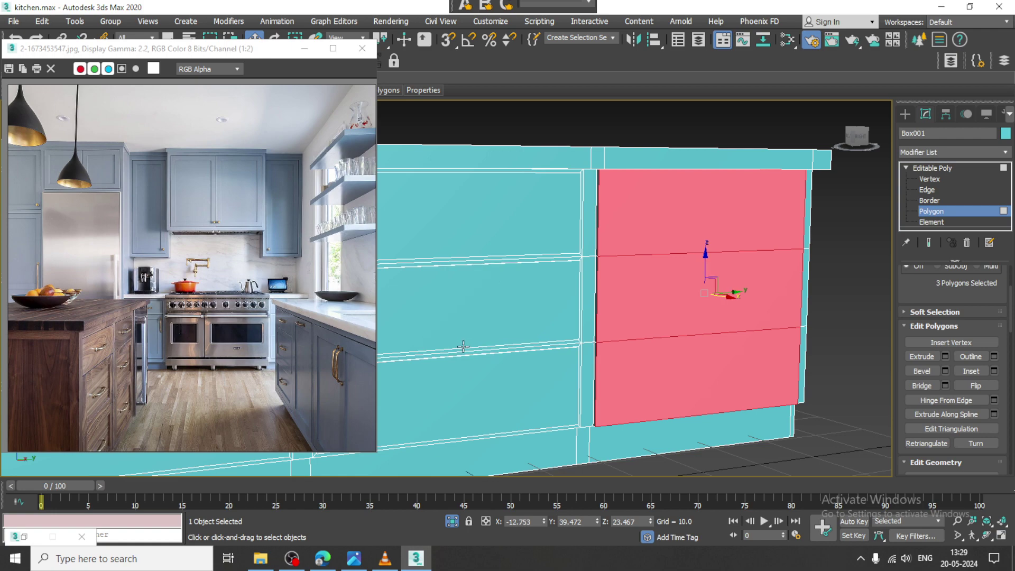
scroll(633, 288, down, 5)
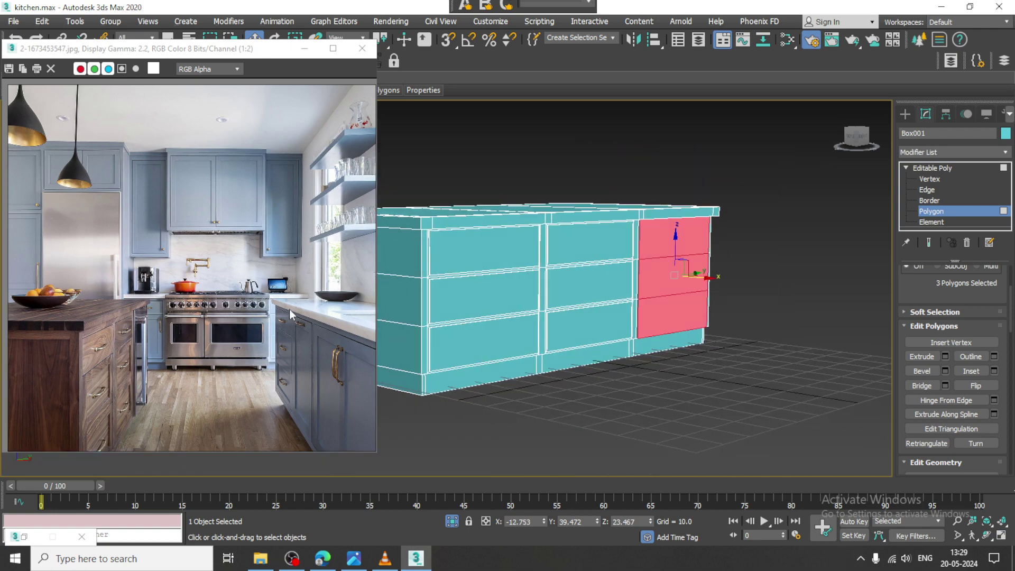
Draw an open six-point Line spline for the cabinet handle profile in the Front view, beside the drawer front just below the countertop
scroll(335, 393, up, 1)
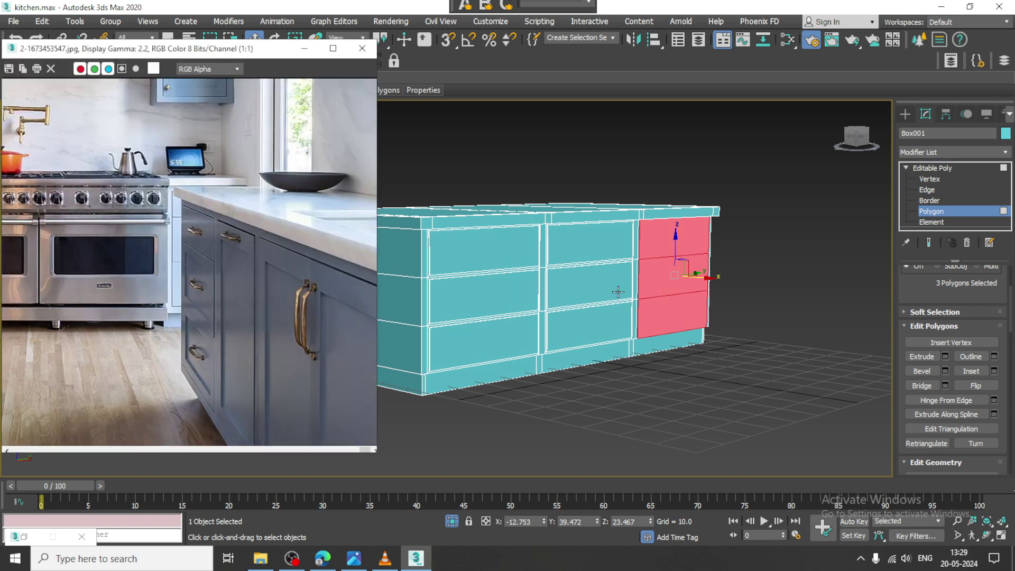
scroll(338, 361, up, 1)
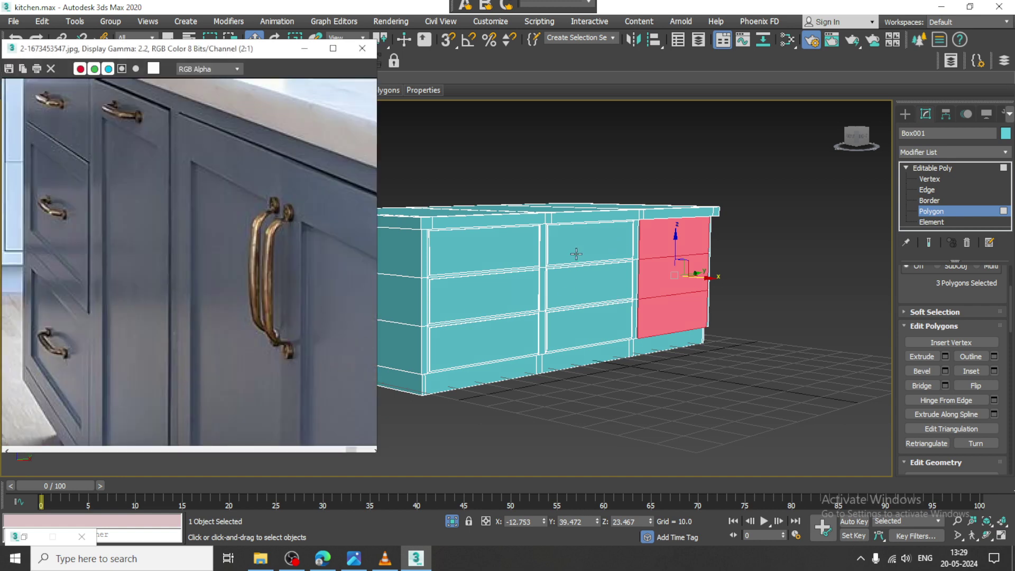
scroll(576, 254, up, 4)
click(907, 113)
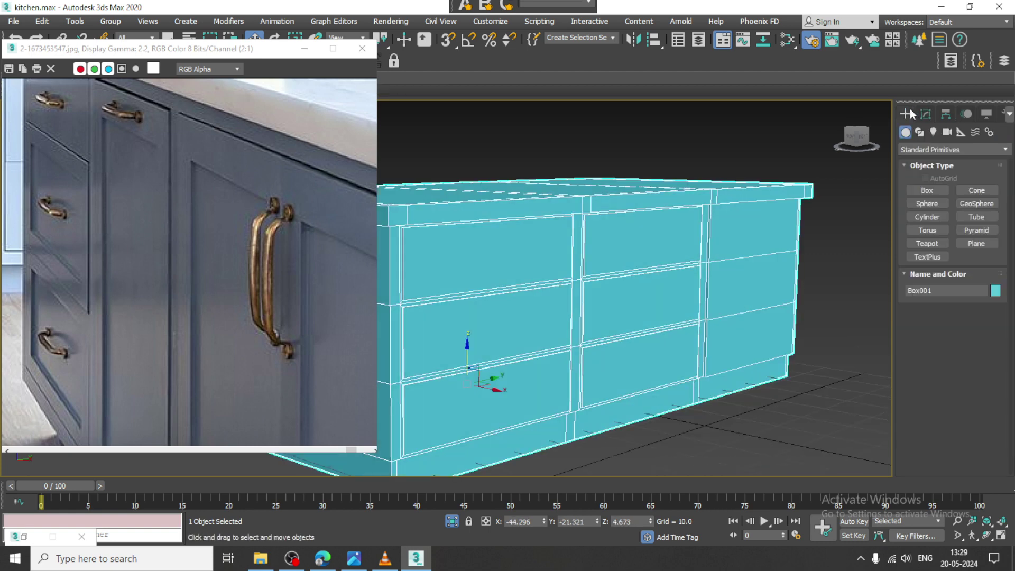
click(919, 132)
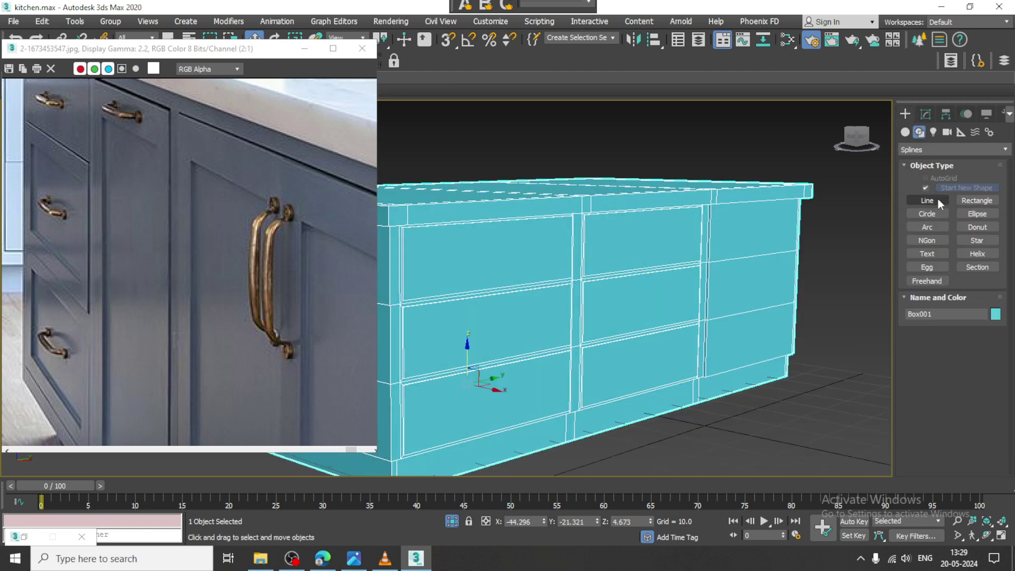
click(928, 201)
key(alt+w)
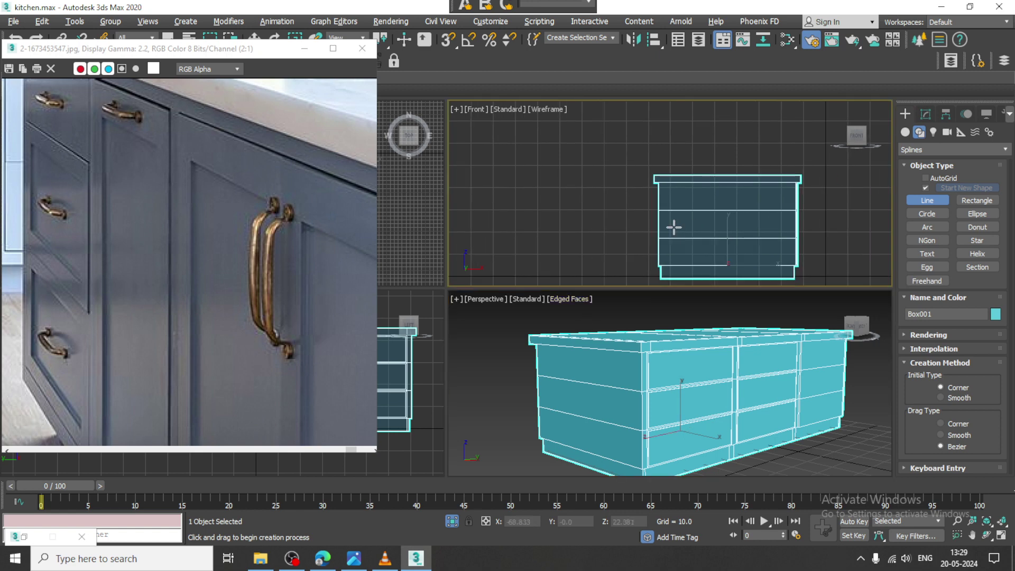
key(alt+w)
scroll(668, 243, up, 8)
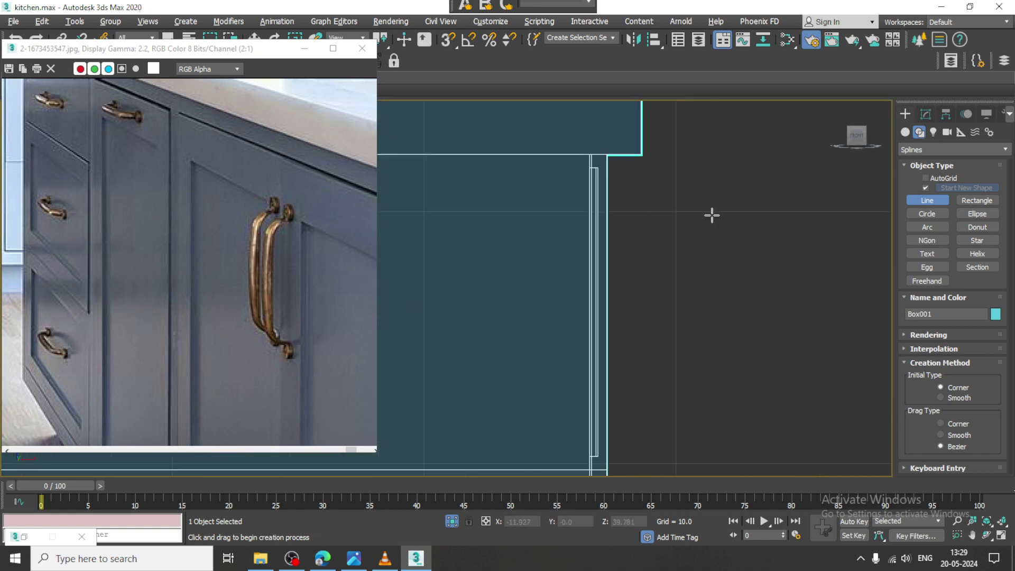
click(618, 182)
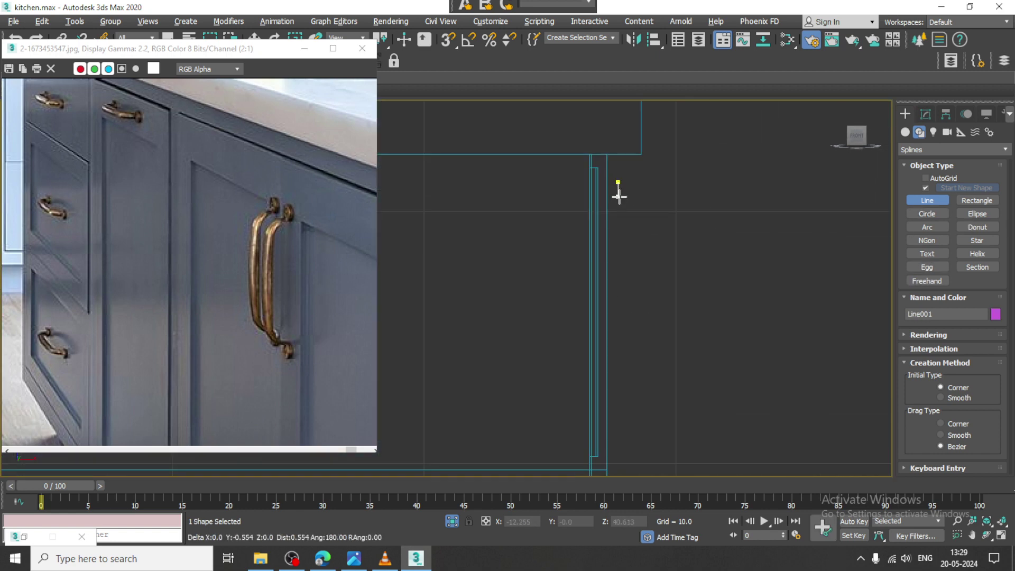
click(618, 197)
click(630, 203)
click(631, 295)
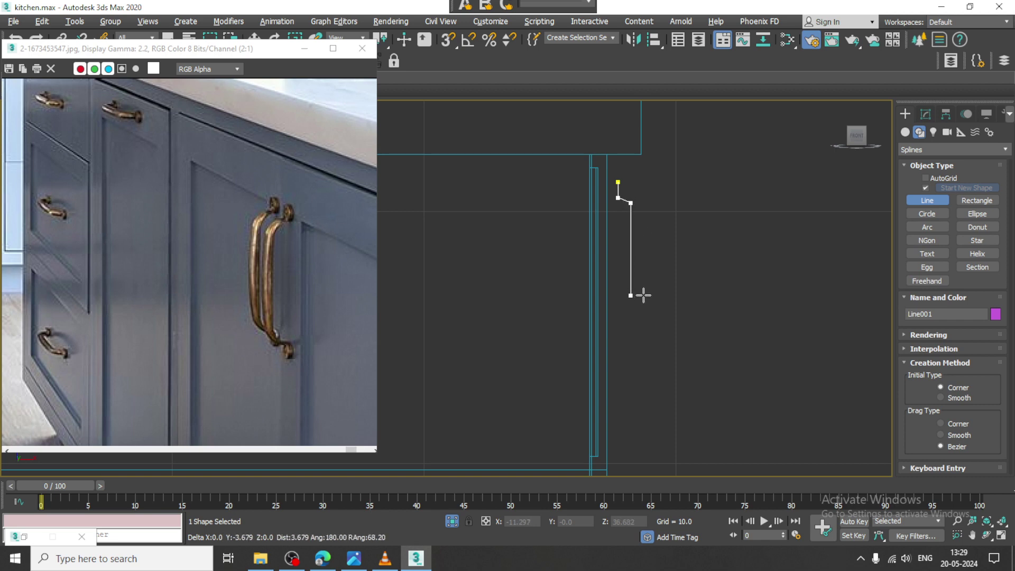
shift+click(637, 284)
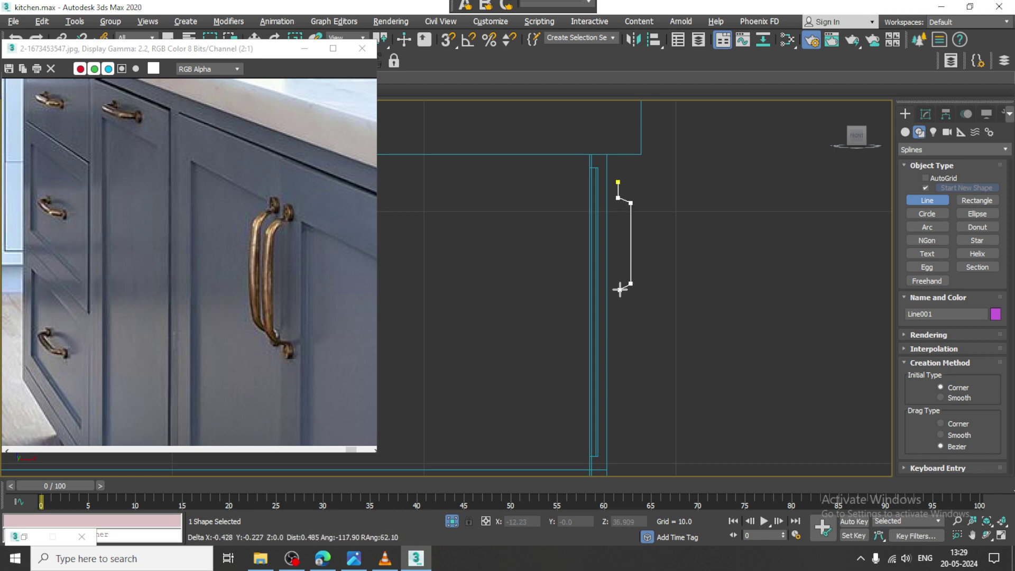
click(620, 290)
click(621, 305)
right_click(634, 296)
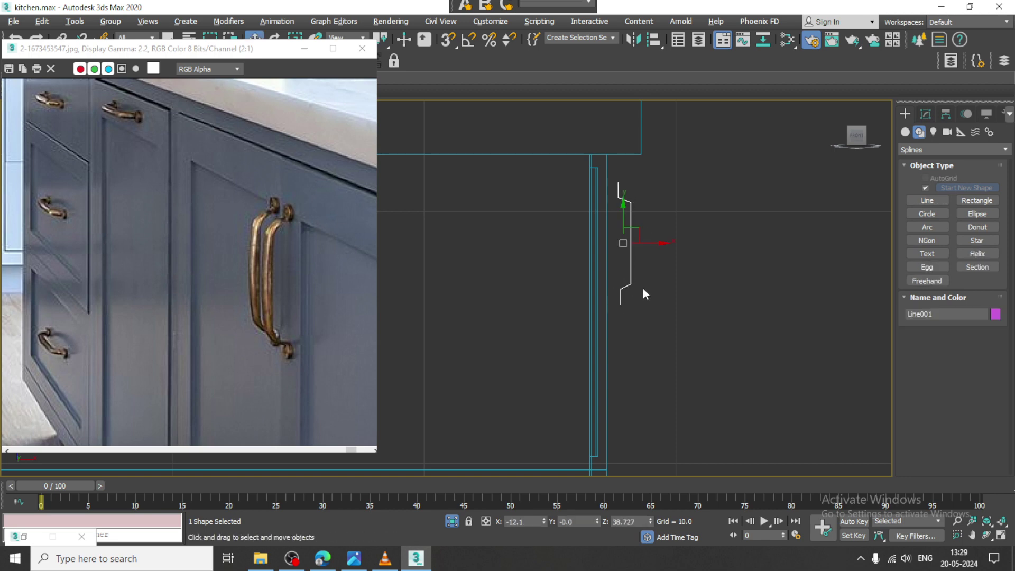
Fillet the two outer corner vertices of the handle spline into smooth rounded bends
scroll(664, 319, up, 2)
click(926, 114)
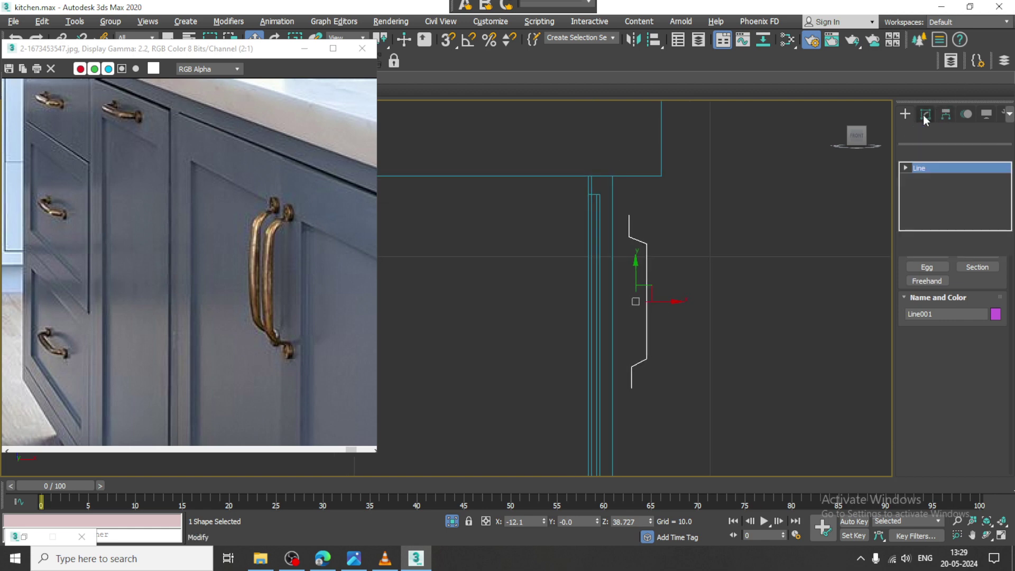
scroll(949, 350, down, 5)
drag(904, 304, 910, 484)
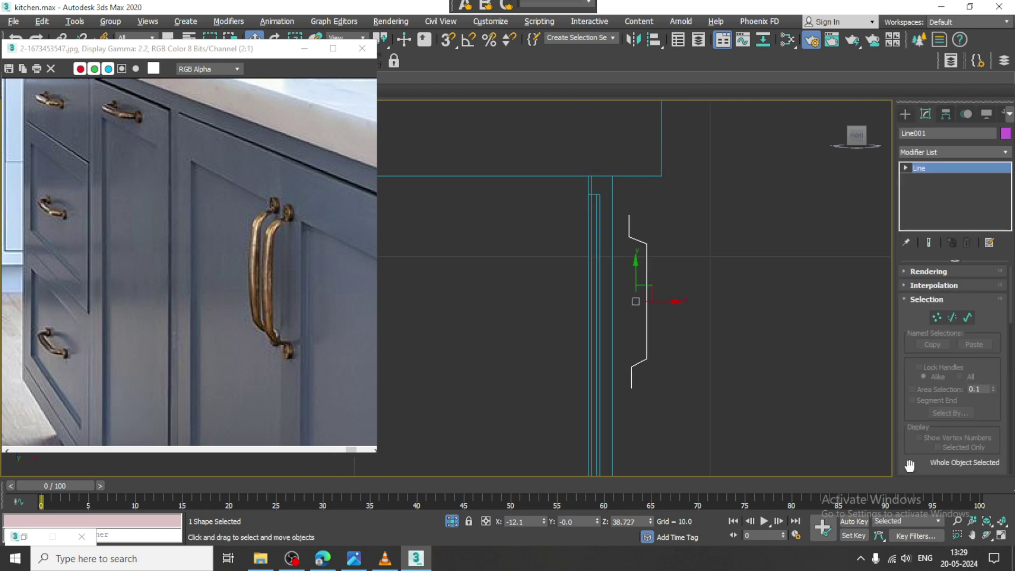
click(921, 180)
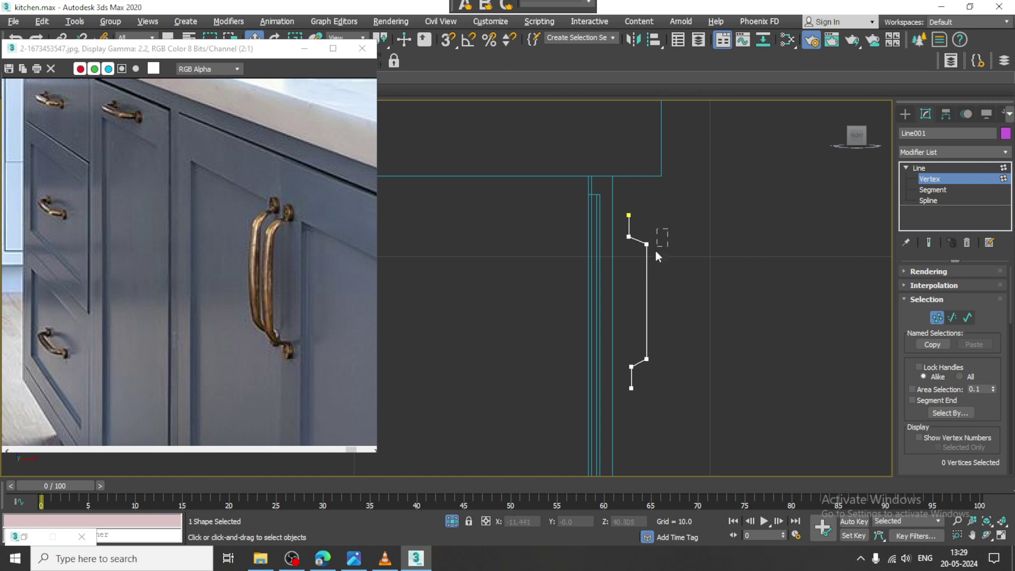
drag(656, 256, 642, 249)
drag(644, 369, 643, 370)
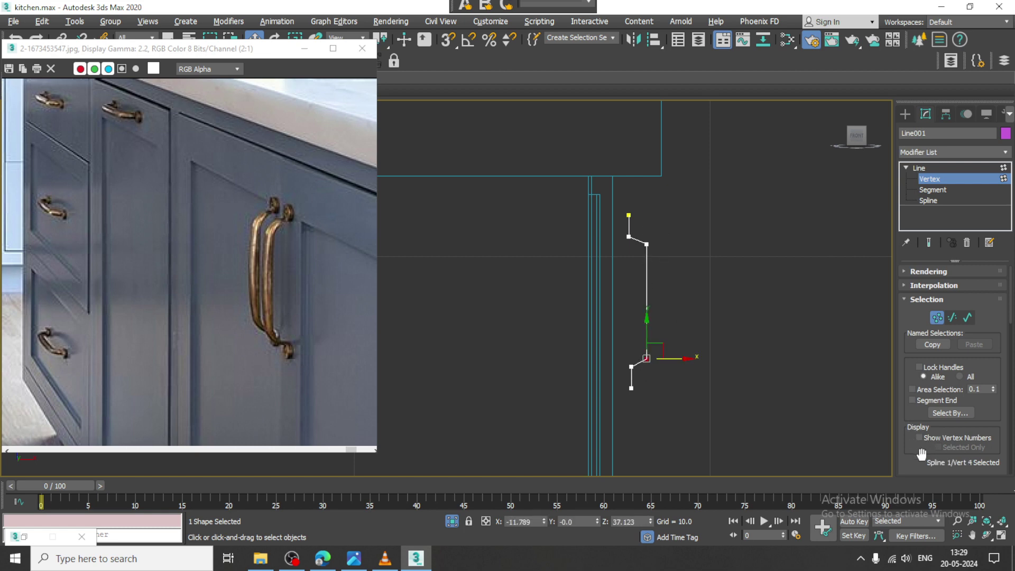
drag(921, 458, 919, 6)
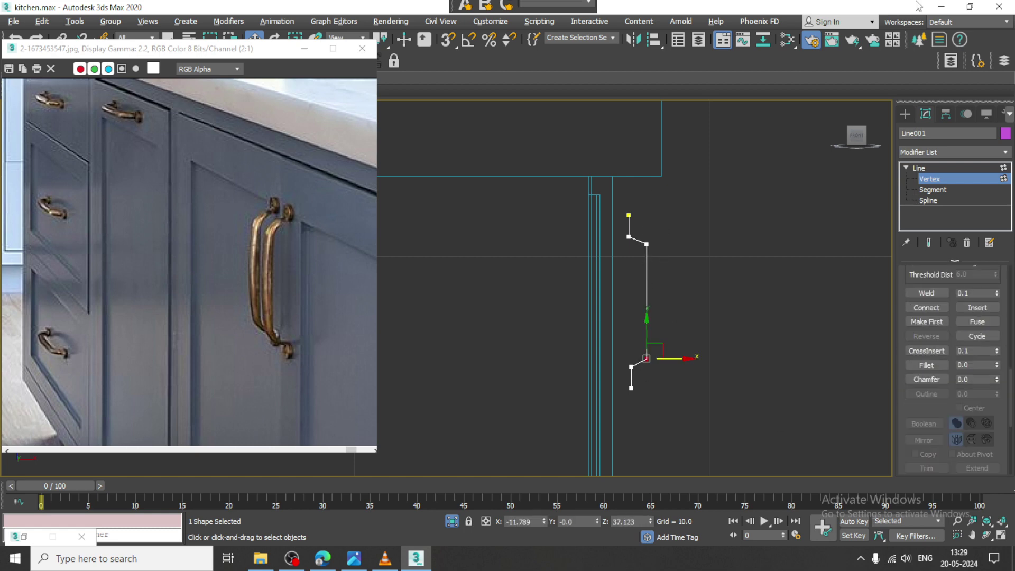
click(932, 364)
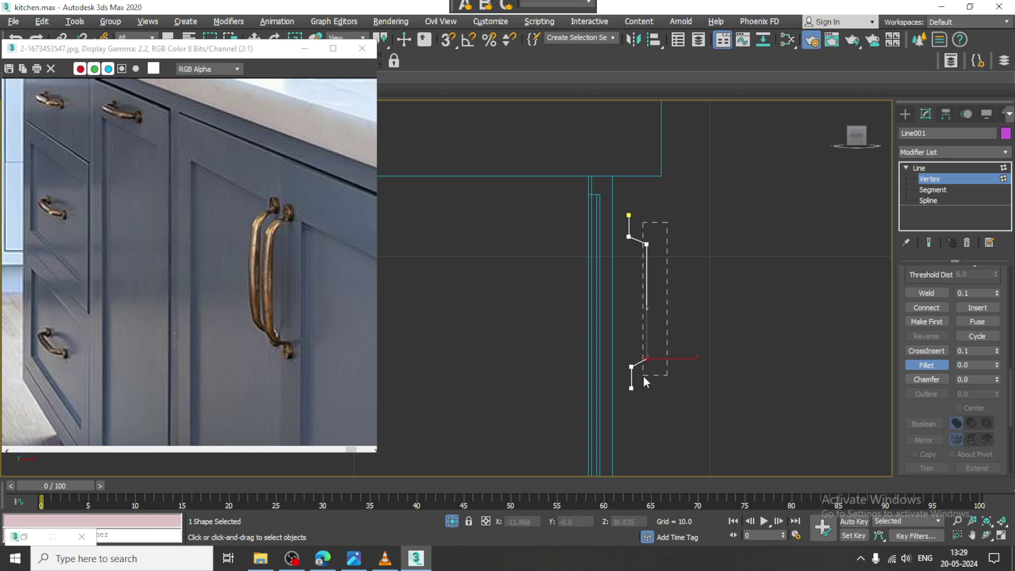
drag(643, 376, 653, 348)
click(919, 168)
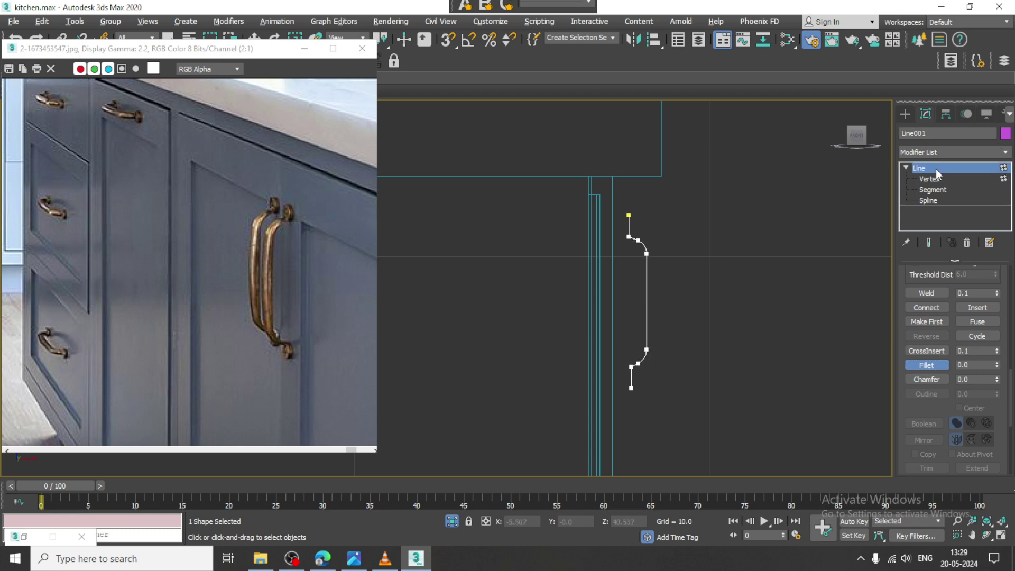
Enable viewport rendering for the handle spline with a rectangular cross-section and a width of 0.24
scroll(901, 302, up, 10)
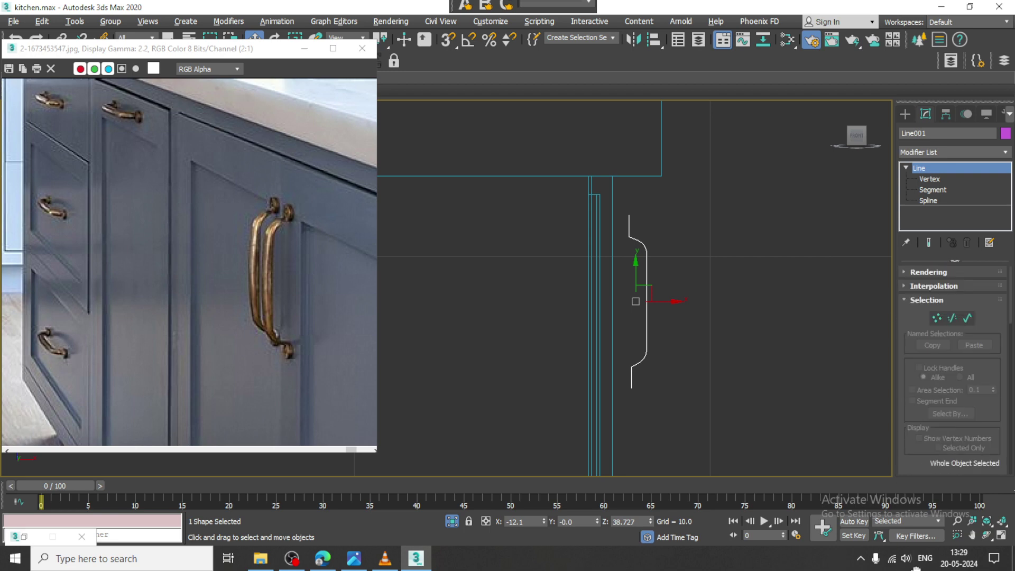
click(906, 272)
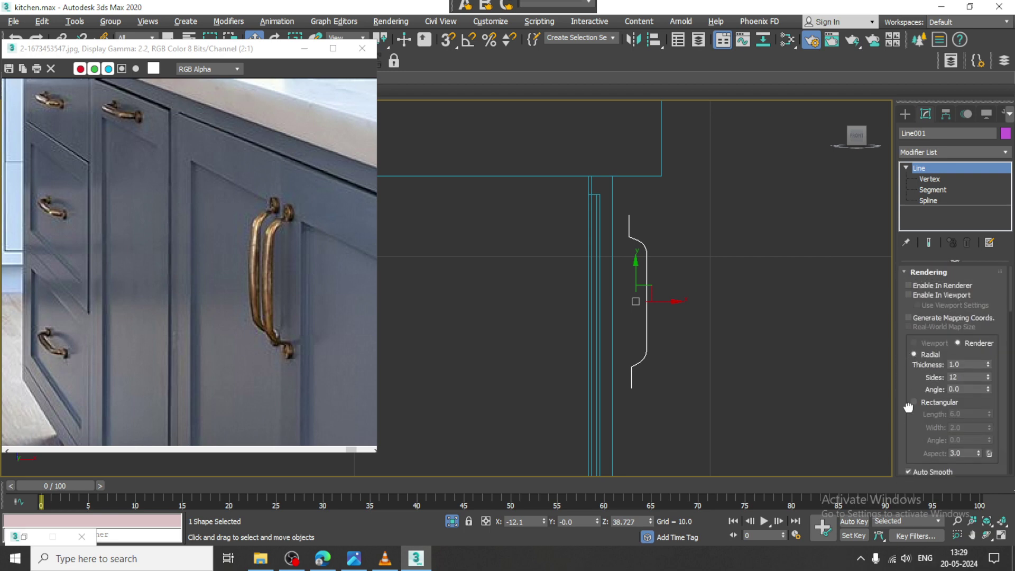
click(909, 295)
click(914, 402)
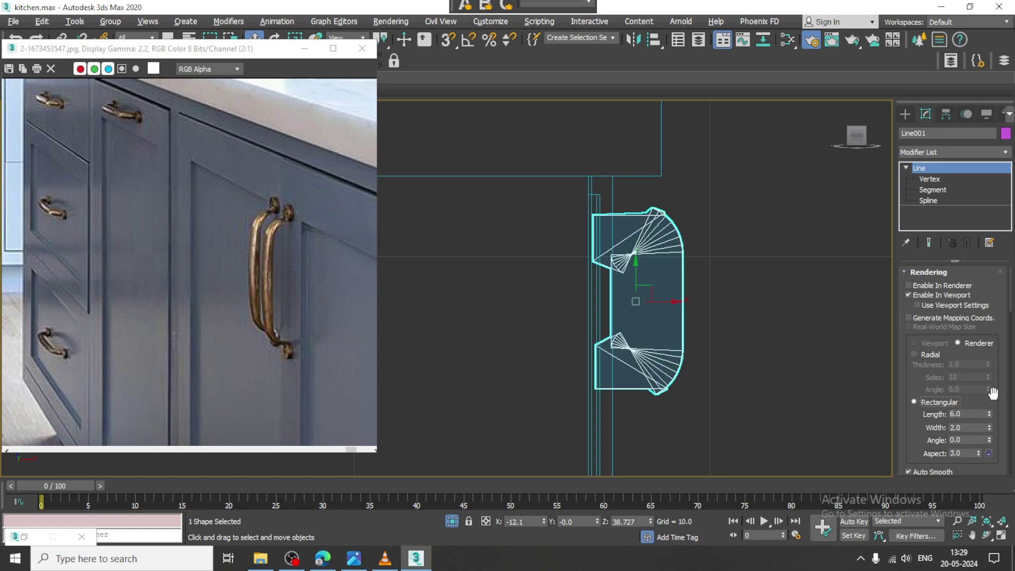
drag(988, 429, 1009, 486)
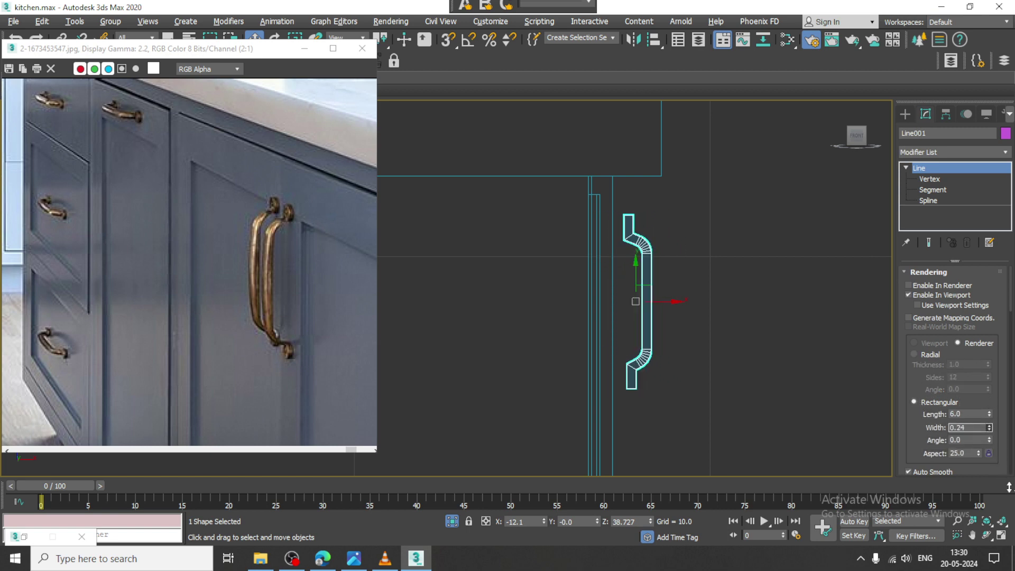
Set the handle's rectangular cross-section to a length of 0.43 and a width of 0.1
key(alt+w)
scroll(603, 295, up, 6)
key(alt+w)
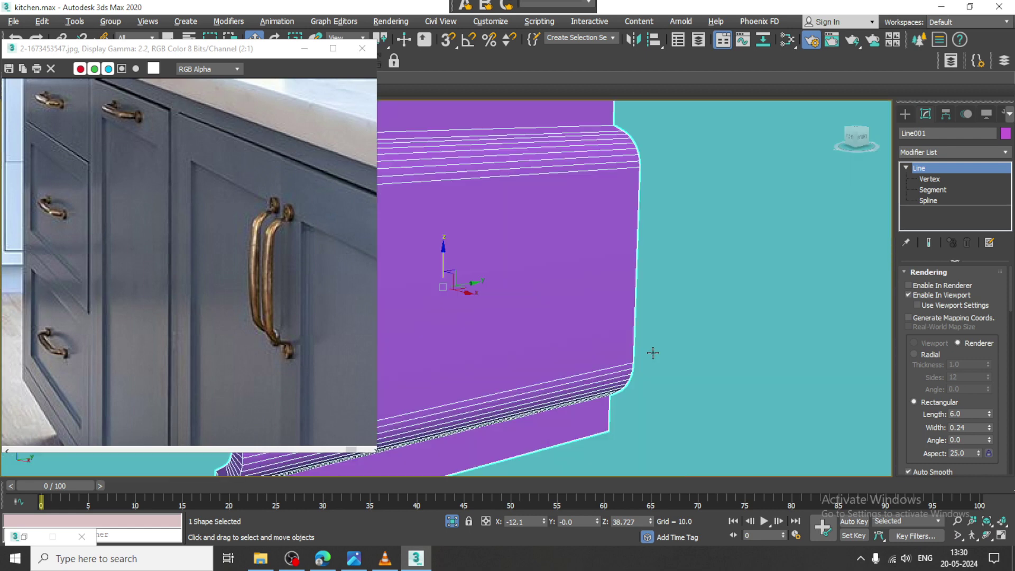
scroll(653, 353, down, 5)
drag(988, 416, 1006, 472)
alt+middle_drag(751, 339, 944, 378)
drag(992, 417, 1001, 437)
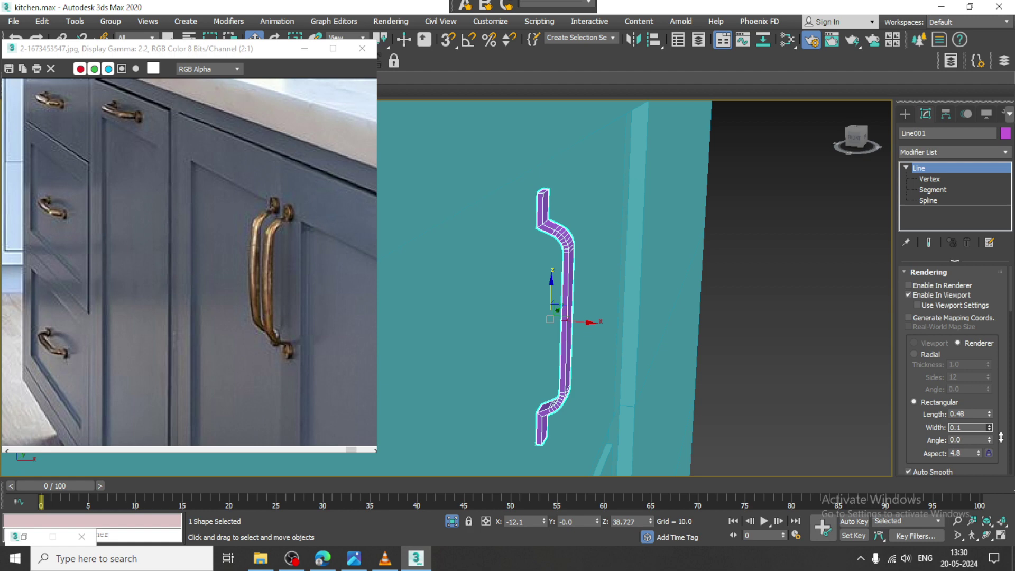
mouse_move(663, 317)
alt+middle_down()
mouse_move(586, 302)
mouse_move(580, 311)
mouse_move(625, 299)
mouse_move(661, 326)
alt+middle_up()
drag(987, 421, 987, 427)
scroll(697, 312, up, 3)
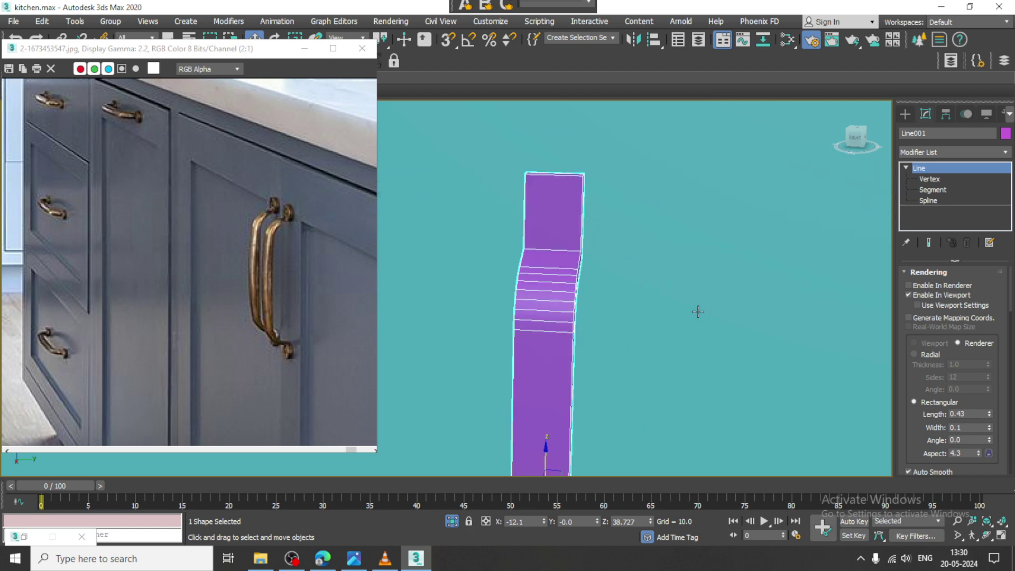
Convert the handle to Editable Poly and connect the vertical edges of its top end with three segments
right_click(556, 223)
mouse_move(670, 361)
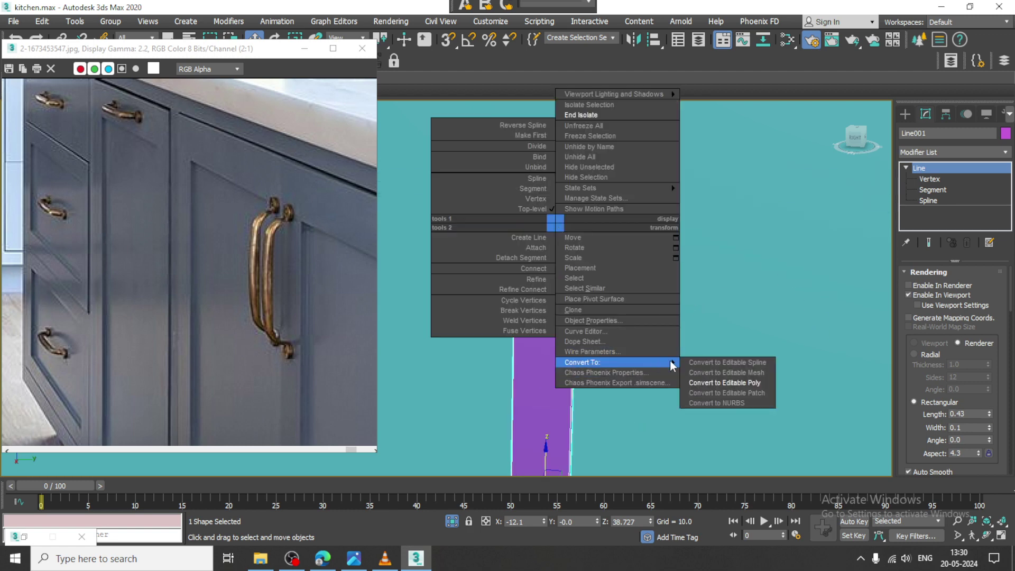
click(724, 383)
key(2)
drag(494, 194, 593, 208)
alt+middle_drag(593, 208, 643, 243)
click(995, 401)
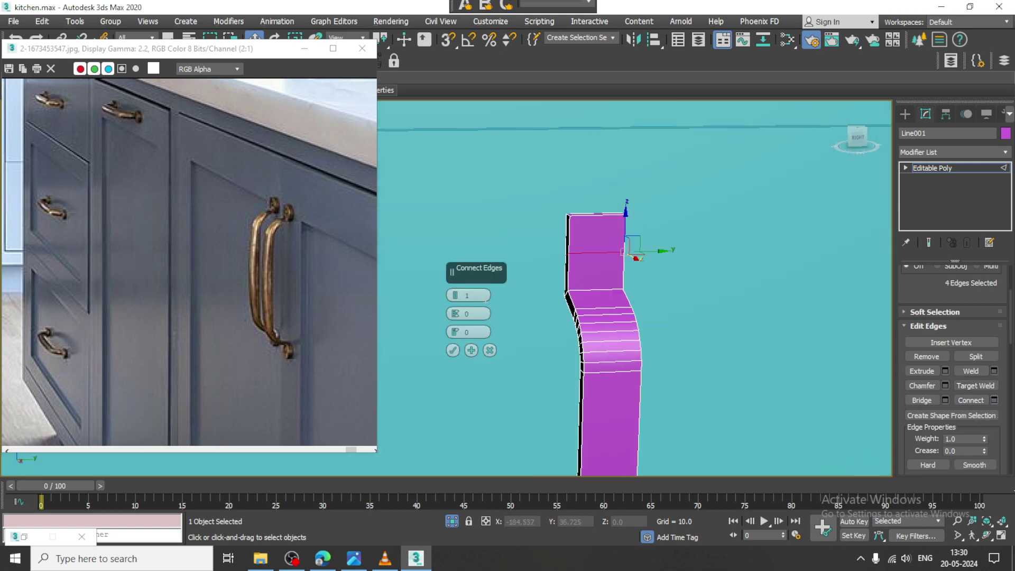
drag(455, 294, 455, 287)
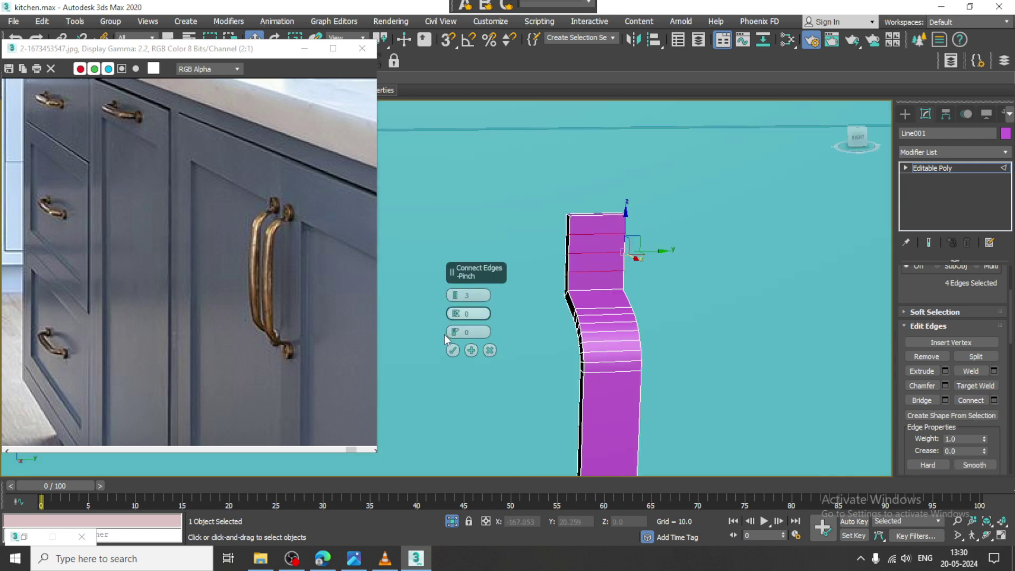
click(452, 350)
Connect the four vertical edges of the handle's bottom end with three segments
middle_drag(630, 287, 596, 231)
scroll(536, 202, down, 2)
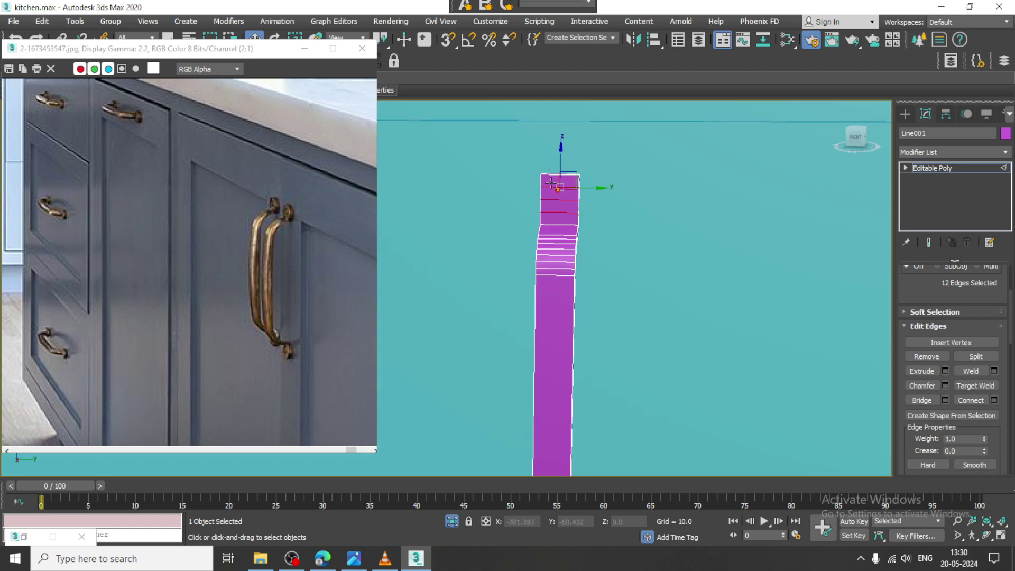
middle_drag(613, 370, 623, 175)
drag(531, 376, 637, 387)
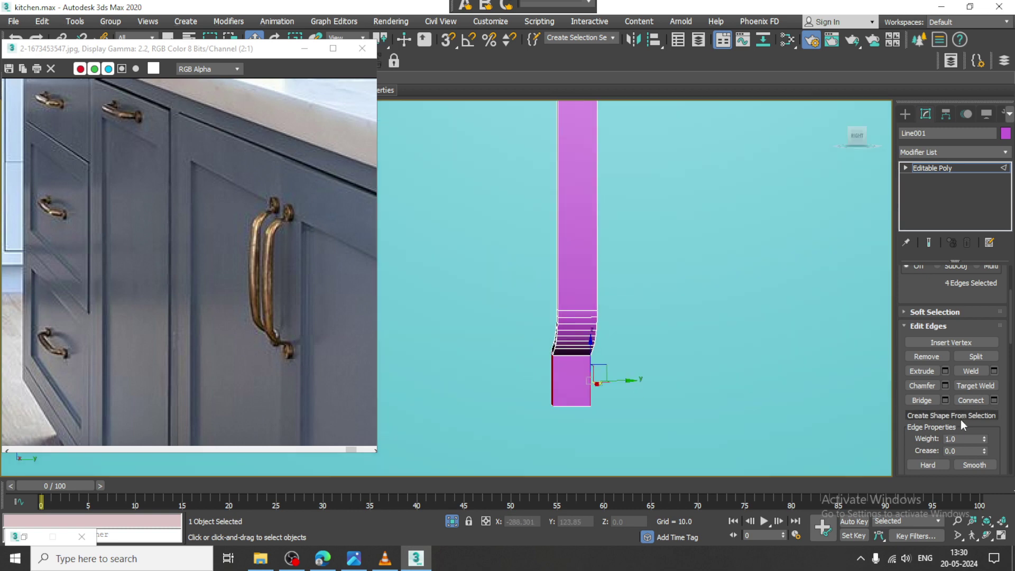
click(994, 400)
click(453, 349)
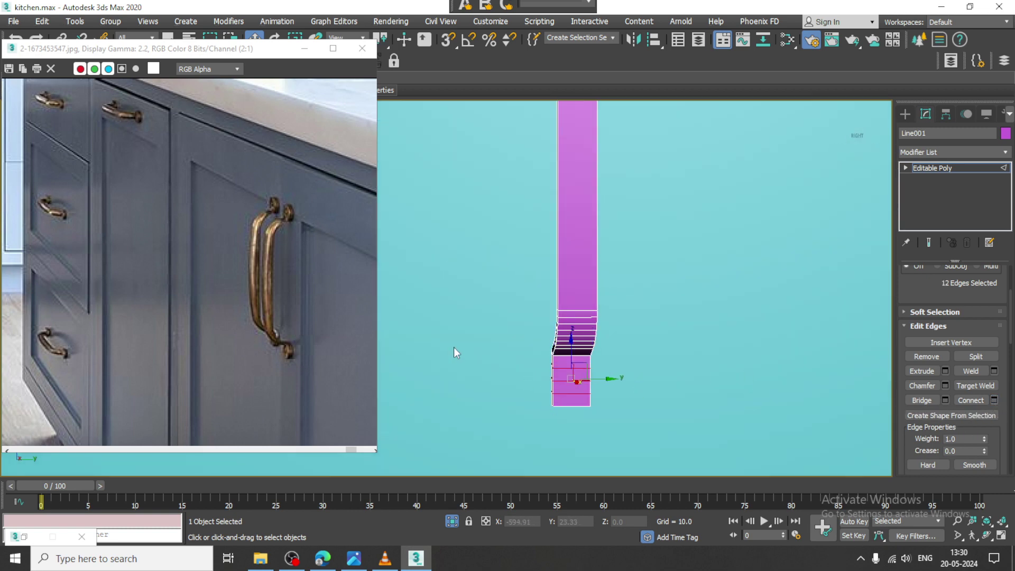
Select all crosswise edges along the handle and connect them with two lengthwise segments and a pinch of 3
key(alt+w)
middle_click(730, 232)
key(alt+w)
key(alt+w)
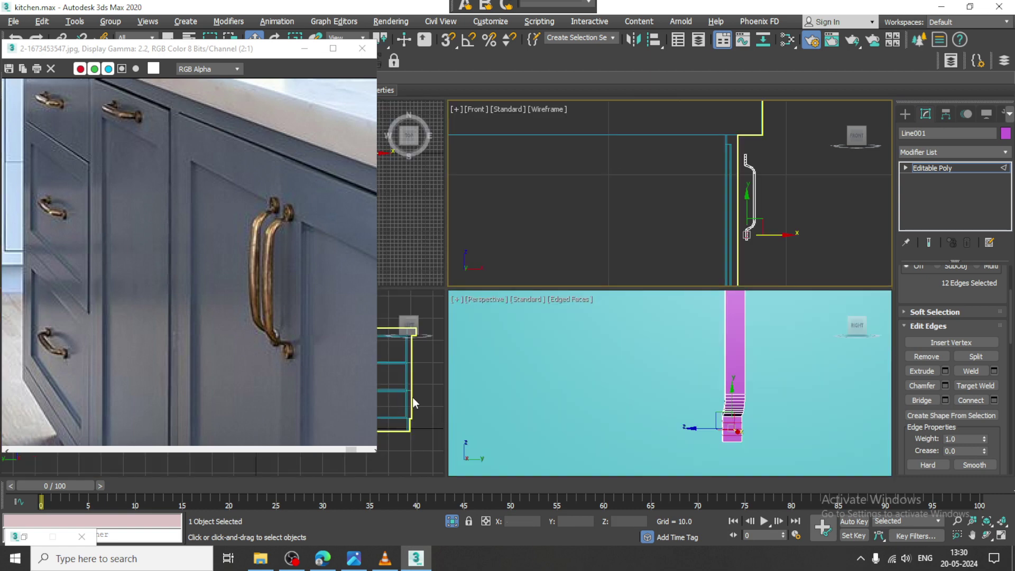
middle_click(411, 396)
key(alt+w)
scroll(526, 303, down, 10)
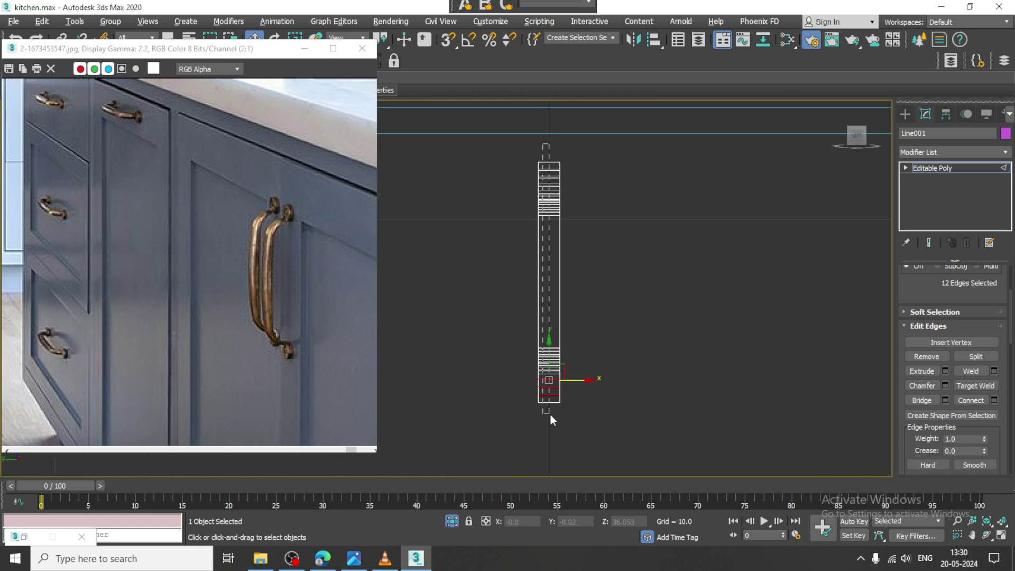
drag(549, 414, 549, 417)
key(alt+w)
middle_click(744, 415)
key(alt+w)
middle_drag(643, 344, 571, 439)
alt+middle_drag(592, 264, 608, 288)
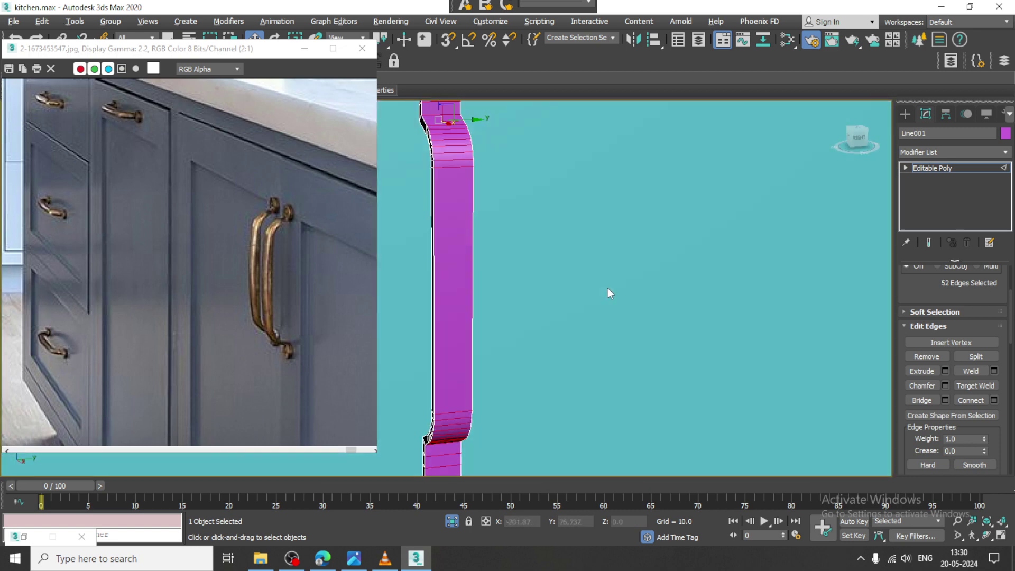
middle_drag(554, 212, 620, 310)
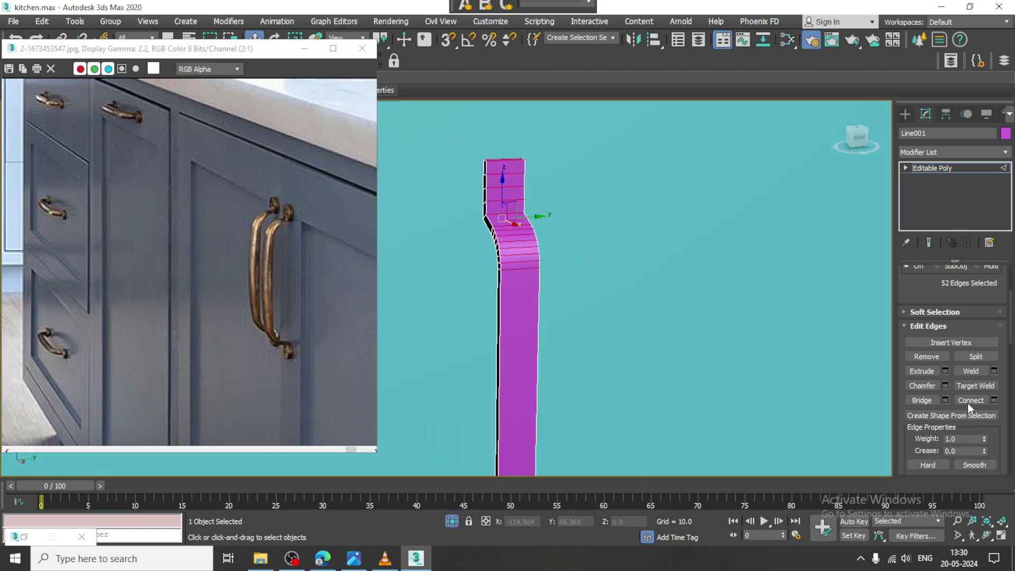
click(993, 400)
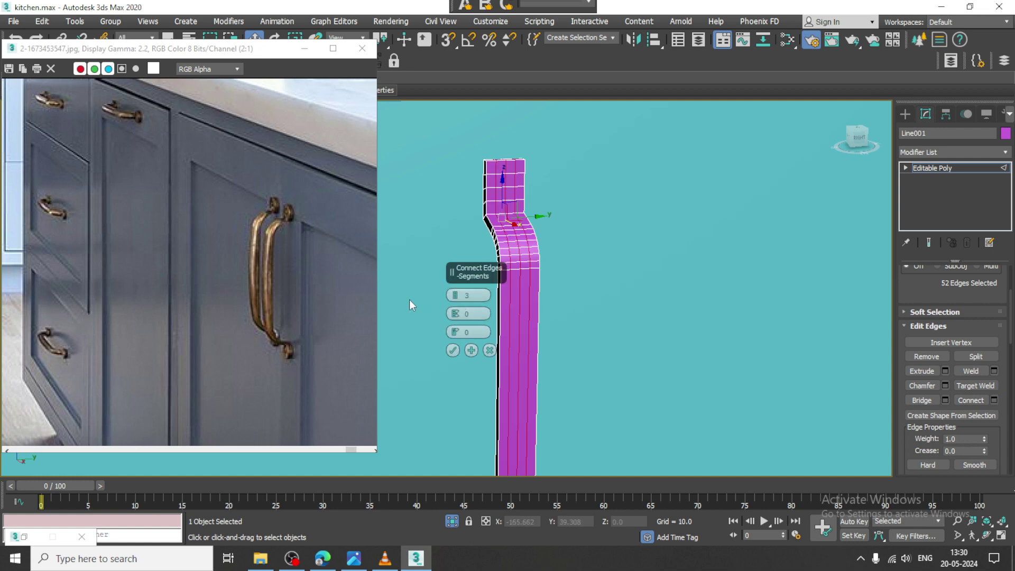
click(455, 299)
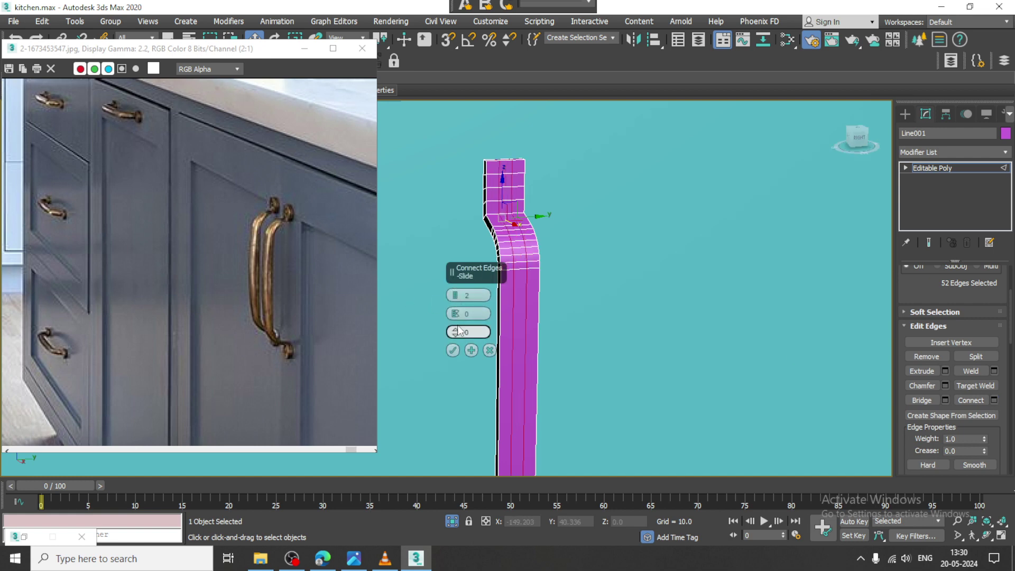
drag(456, 317, 454, 300)
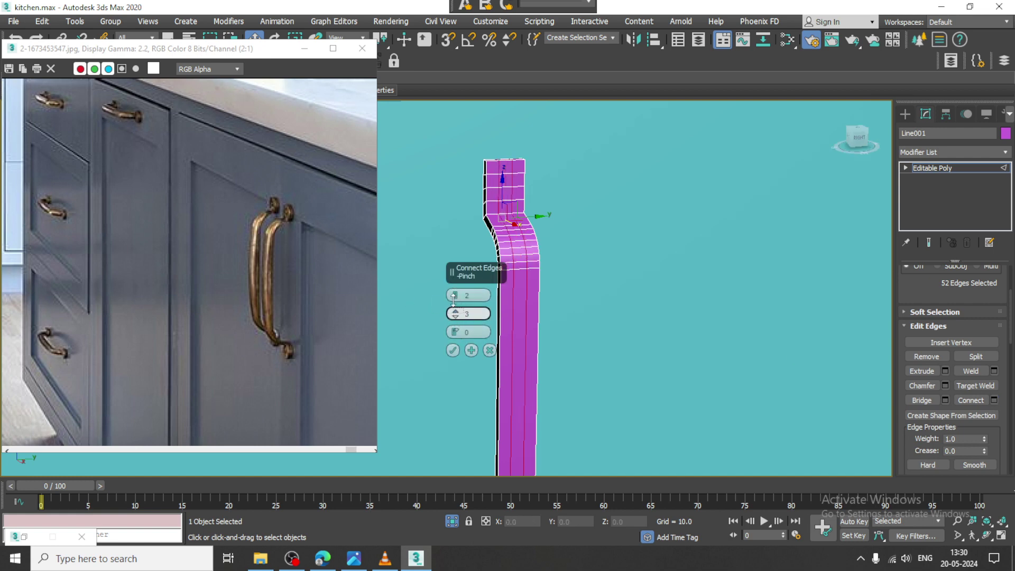
click(453, 350)
Scale the second and third vertex rows of the handle's top end vertically to level their front and back vertices
middle_drag(542, 227, 567, 269)
key(alt+w)
middle_drag(769, 166, 745, 166)
key(alt+w)
key(alt+w)
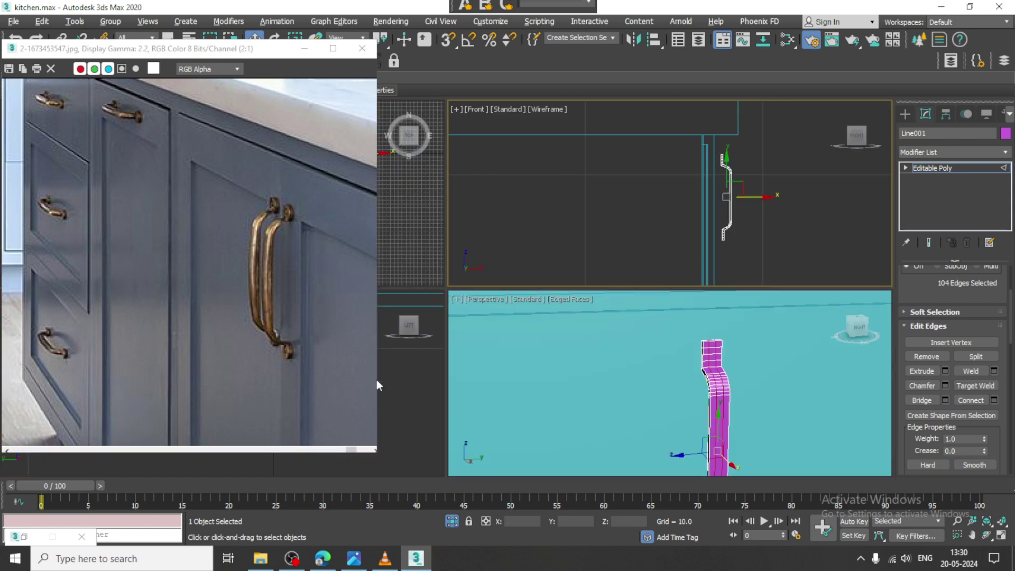
middle_drag(377, 380, 394, 376)
key(alt+w)
key(z)
middle_drag(515, 165, 604, 269)
scroll(605, 270, up, 3)
middle_drag(535, 250, 578, 280)
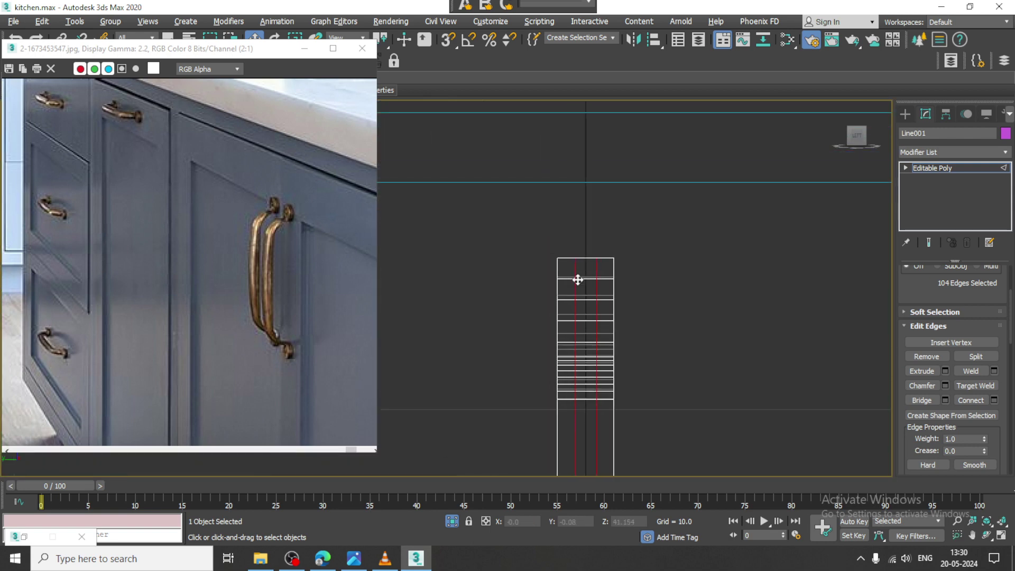
key(f)
key(1)
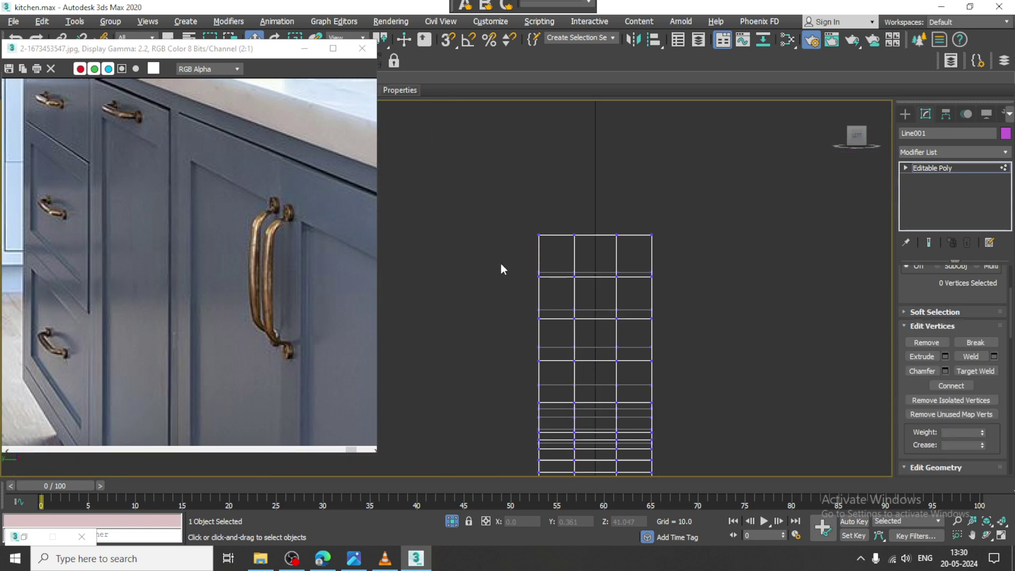
drag(500, 263, 560, 334)
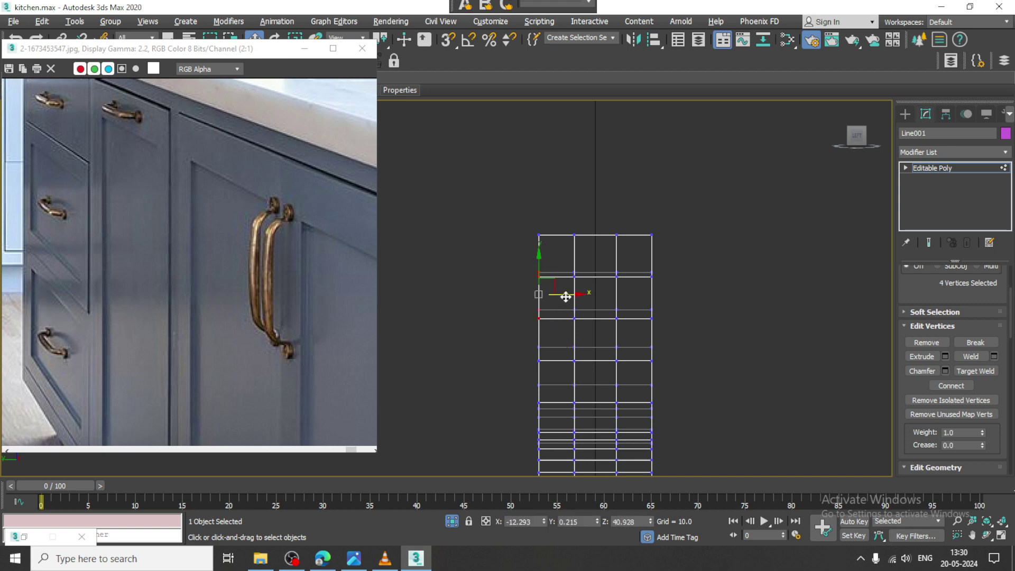
drag(755, 298, 755, 298)
key(r)
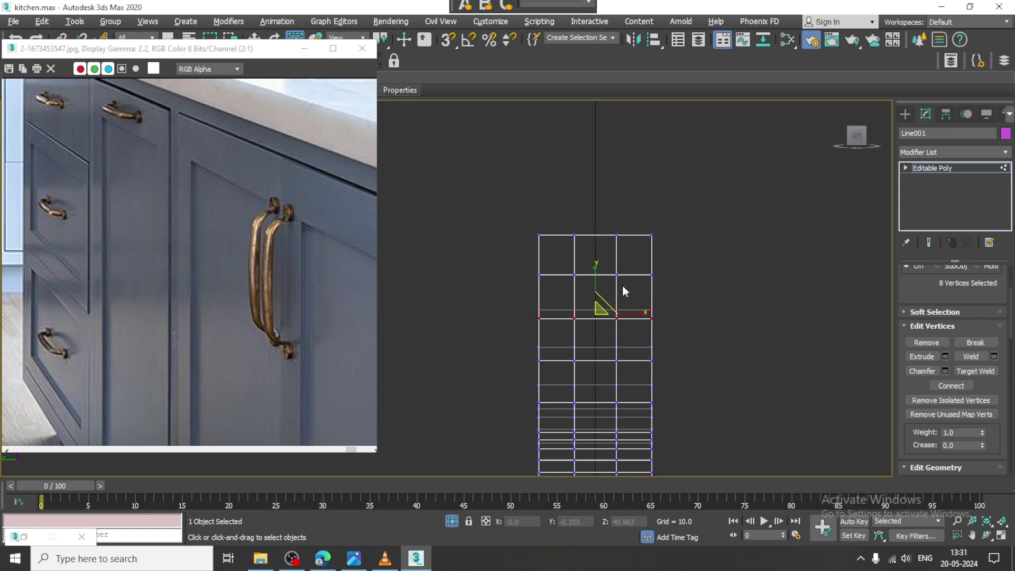
drag(596, 268, 615, 494)
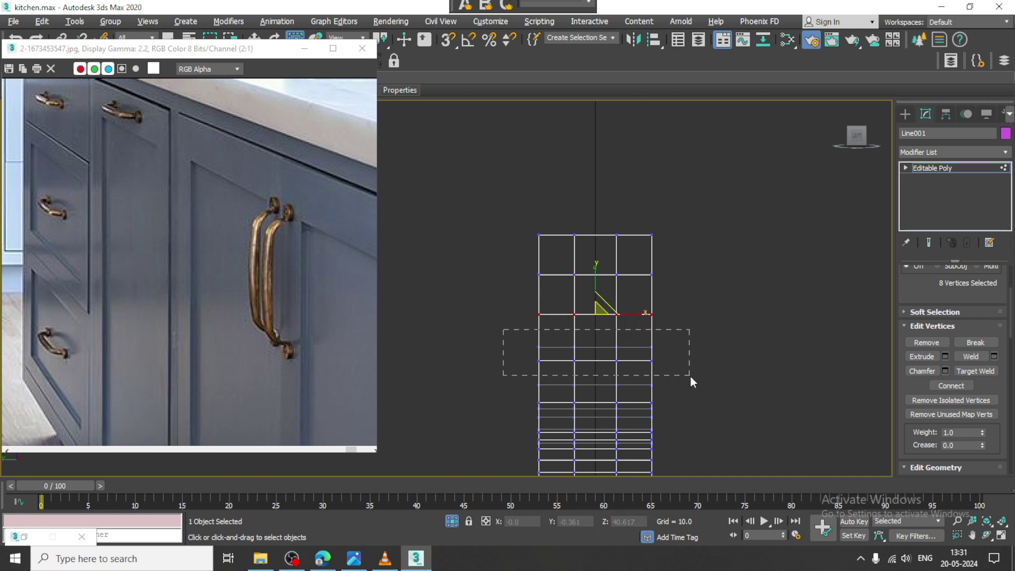
Level the fourth vertex row of the handle's top end by scaling it vertically
drag(691, 376, 690, 377)
drag(596, 323, 654, 374)
drag(665, 434, 664, 435)
scroll(656, 367, down, 1)
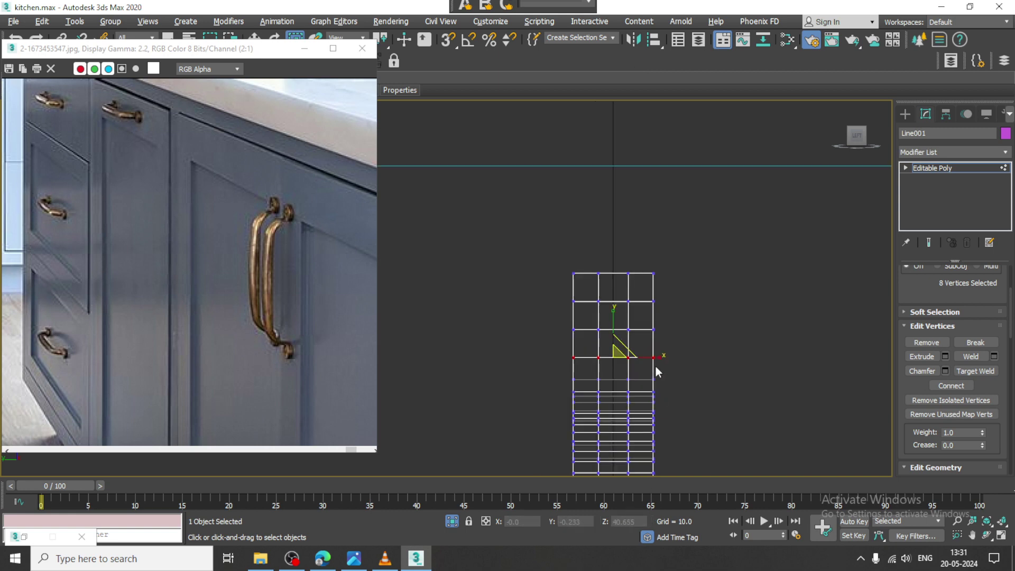
Level the second vertex row of the handle's bottom end by scaling it vertically
middle_drag(656, 466, 644, 122)
scroll(641, 247, down, 2)
middle_drag(660, 337, 654, 287)
scroll(655, 286, up, 10)
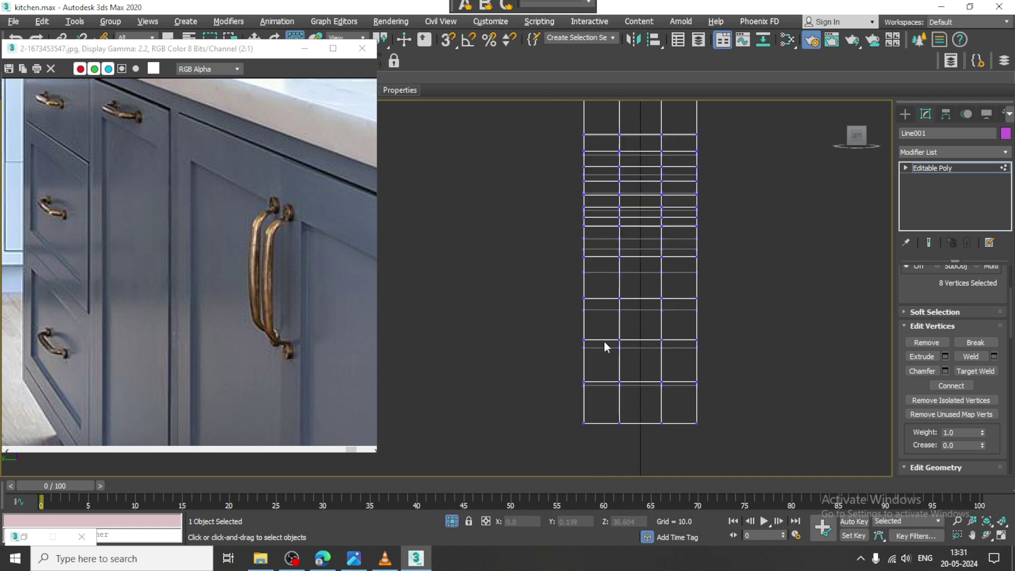
drag(736, 351, 787, 362)
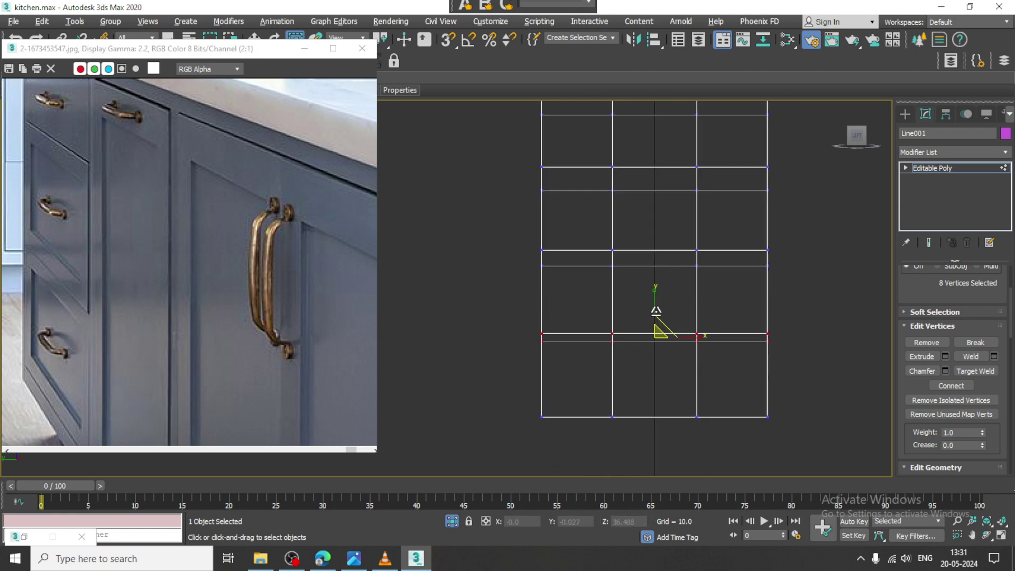
drag(653, 295, 627, 459)
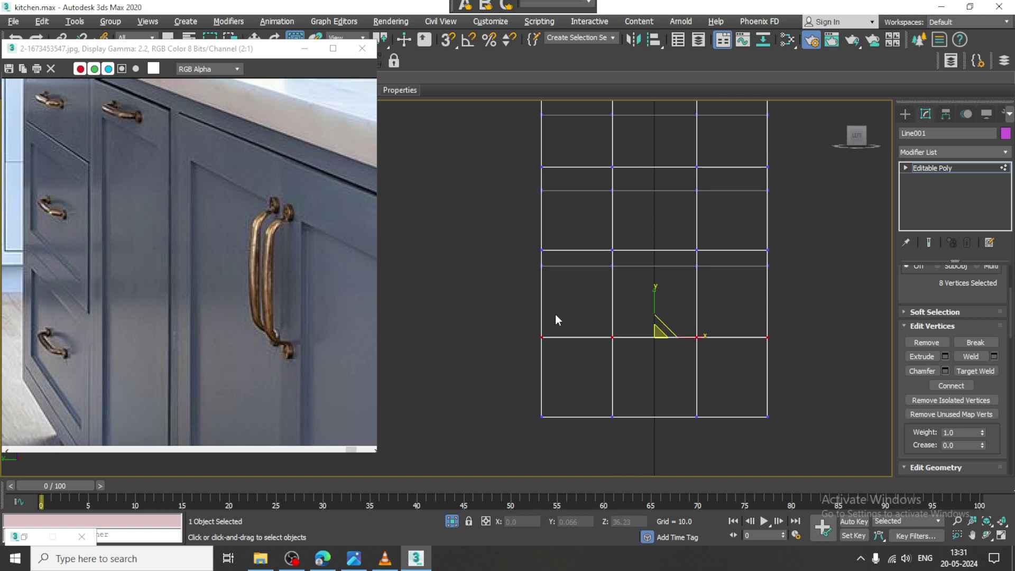
Level the third and fourth vertex rows of the handle's bottom end by vertical scaling, and save the scene
drag(783, 290, 784, 291)
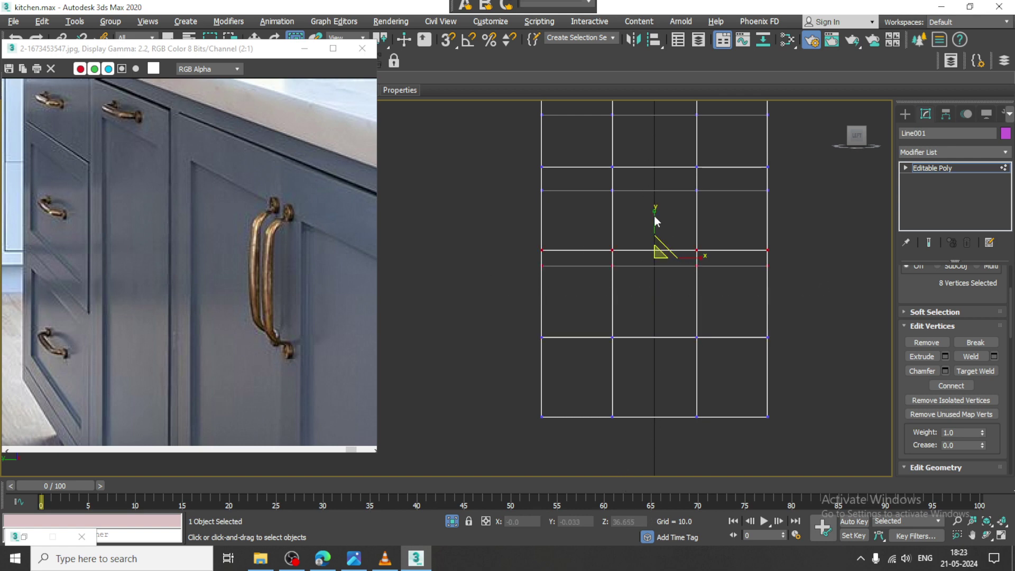
drag(654, 216, 535, 245)
key(ctrl+s)
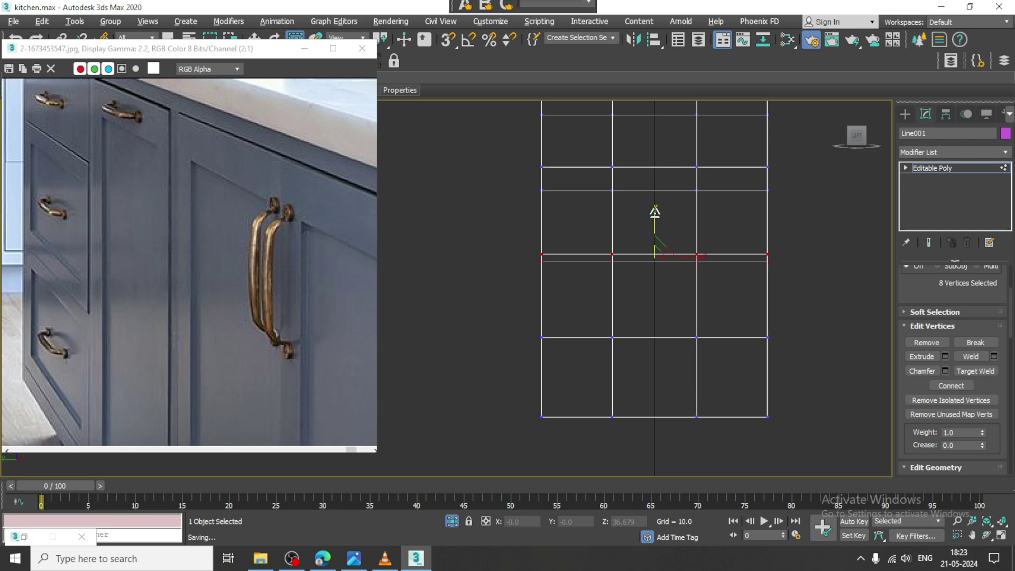
drag(654, 214, 672, 414)
drag(525, 157, 793, 212)
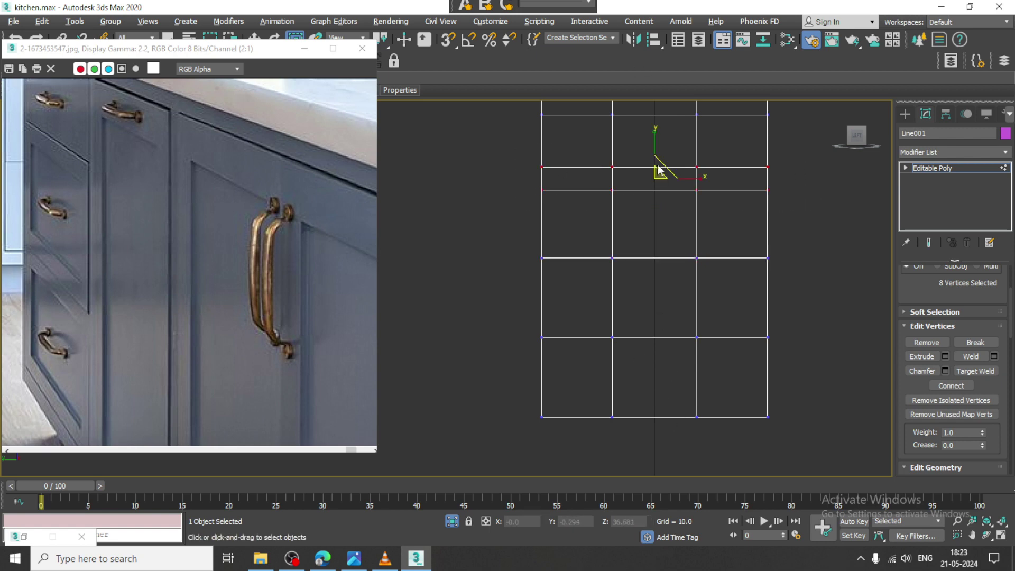
drag(656, 131, 669, 347)
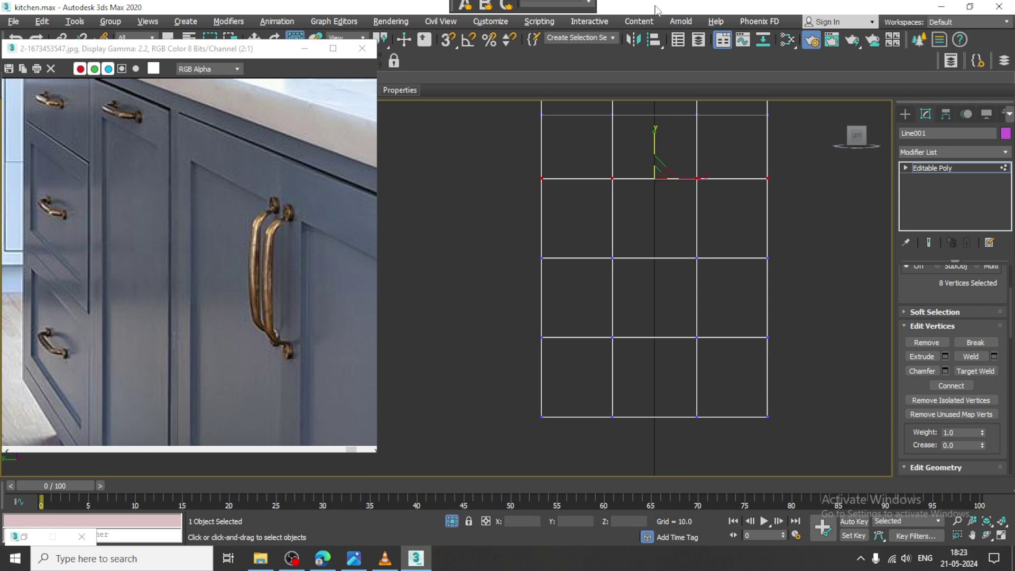
drag(670, 219, 670, 218)
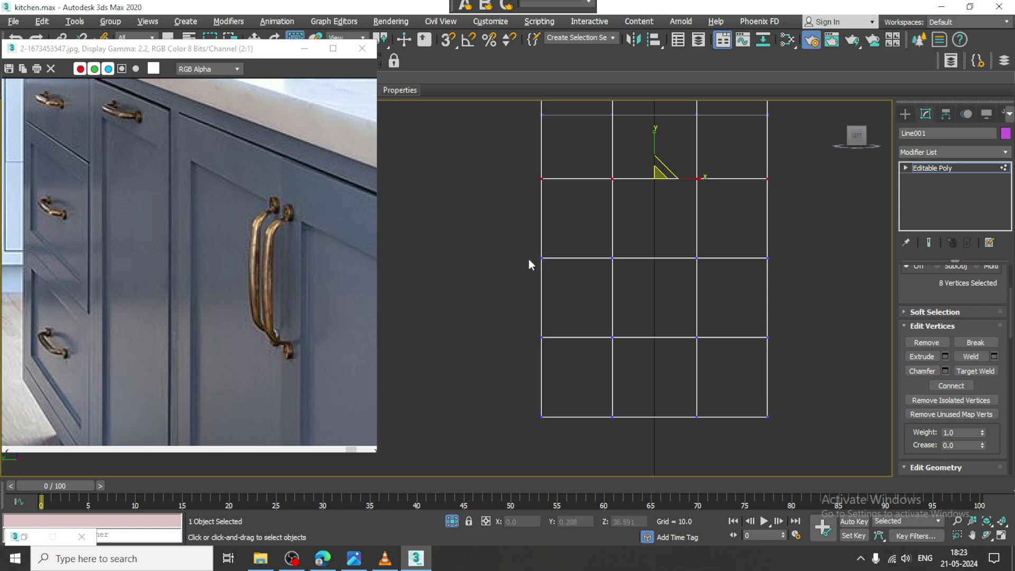
Move the side vertices of the bottom end's two middle rows outward and its central edge vertices down to round the end
key(w)
drag(576, 297, 557, 296)
drag(769, 276, 783, 348)
drag(798, 297, 824, 294)
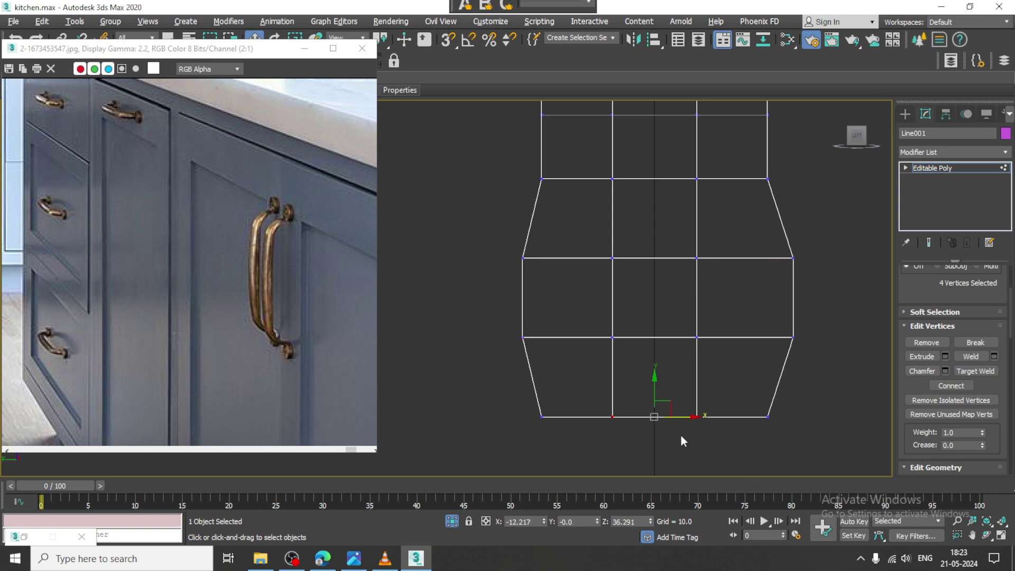
drag(656, 386, 668, 430)
scroll(655, 296, down, 4)
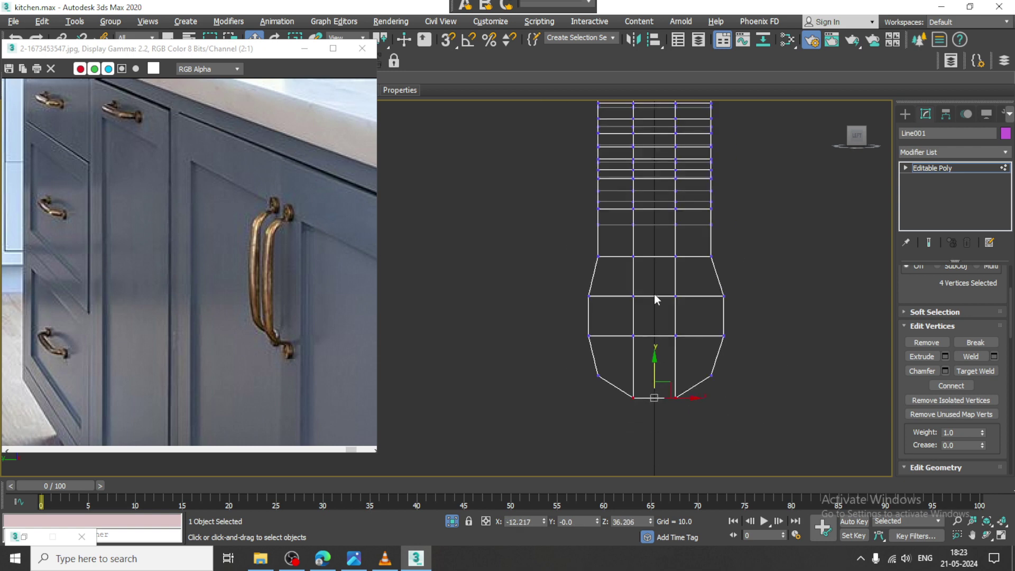
Round the handle's top end by moving the middle rows' side vertices outward and the central edge vertices up
middle_drag(663, 211, 673, 321)
middle_drag(717, 201, 693, 508)
scroll(732, 211, down, 5)
scroll(709, 265, up, 5)
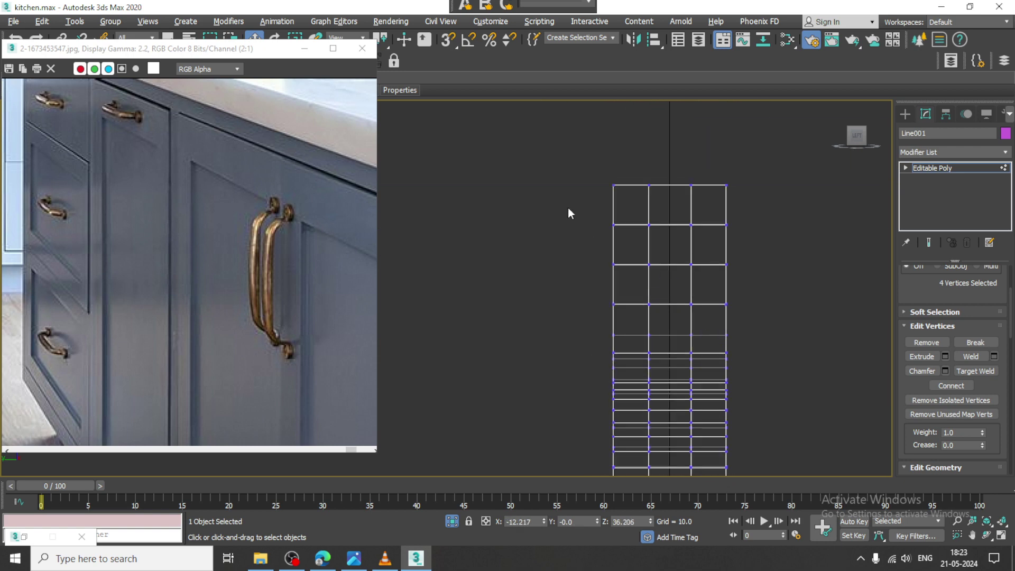
drag(570, 210, 629, 284)
drag(640, 245, 626, 246)
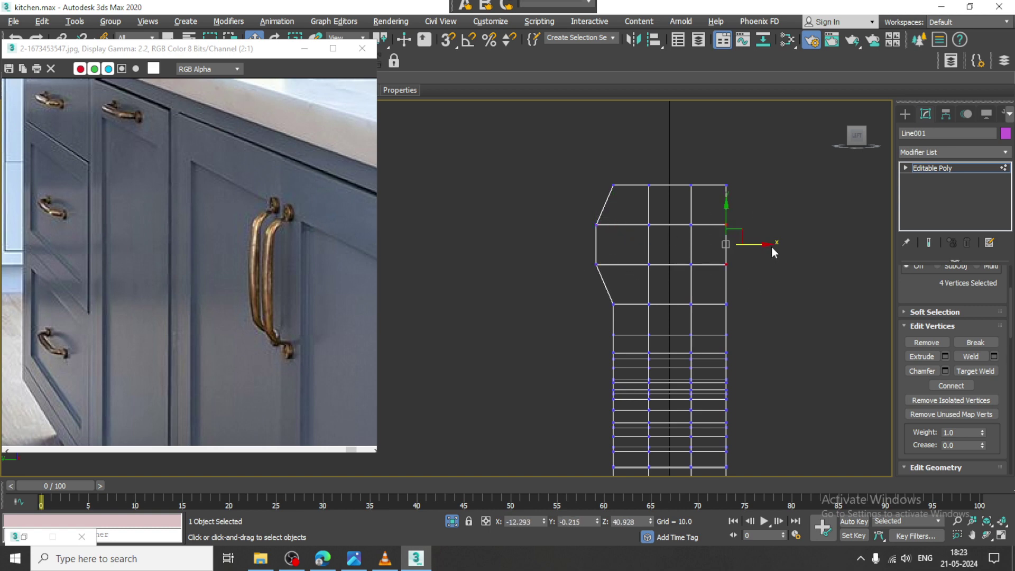
drag(772, 247, 774, 246)
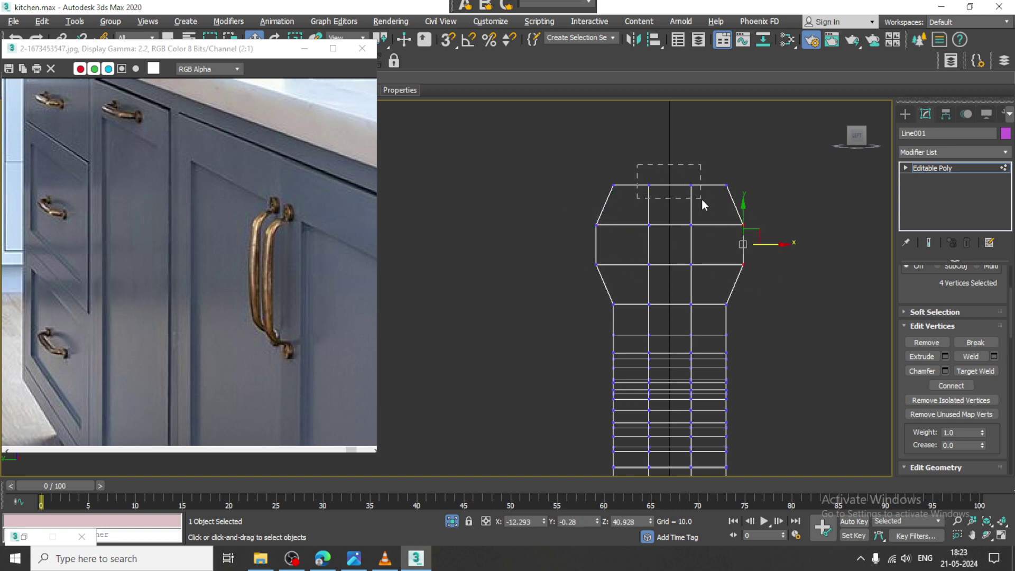
drag(668, 155, 670, 132)
Exit vertex editing and create a five-sided cylinder with AutoGrid on the top end's face, about 0.104 in radius and 0.081 high
key(alt+w)
middle_drag(735, 317, 690, 331)
key(alt+w)
scroll(661, 343, down, 5)
scroll(592, 349, up, 4)
scroll(693, 290, up, 2)
middle_drag(689, 226, 686, 268)
scroll(686, 277, up, 4)
click(947, 168)
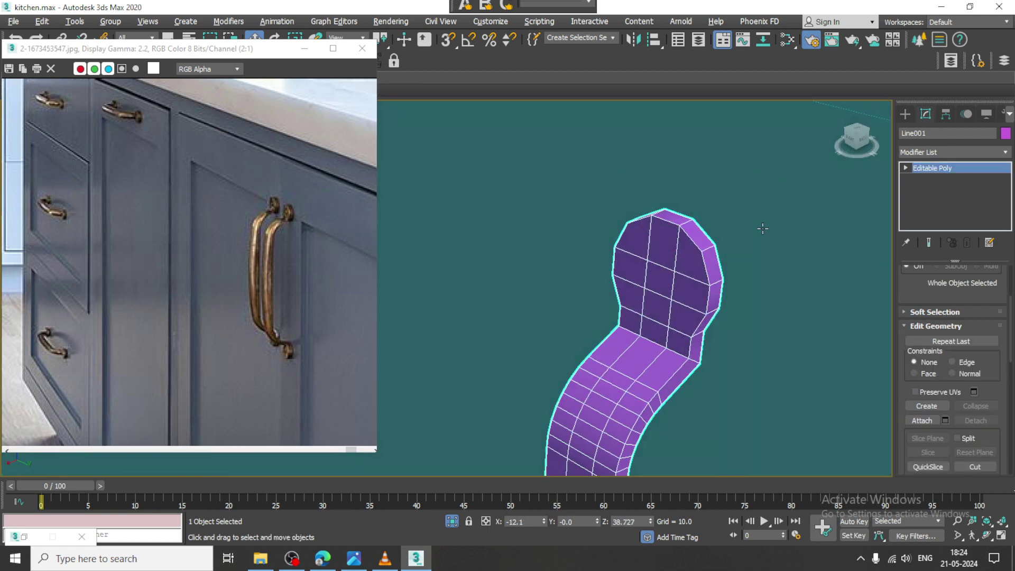
click(904, 113)
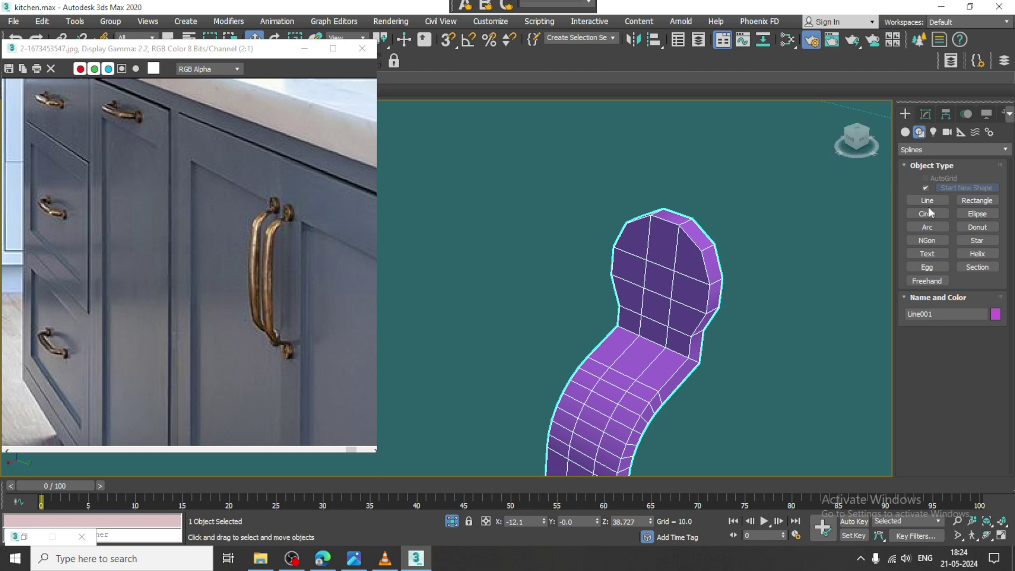
click(906, 131)
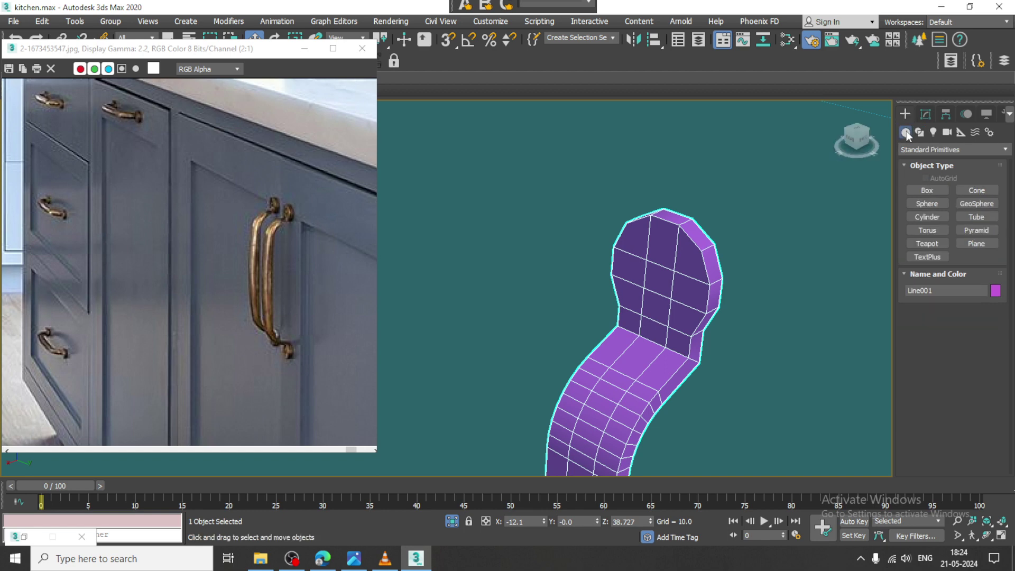
click(926, 218)
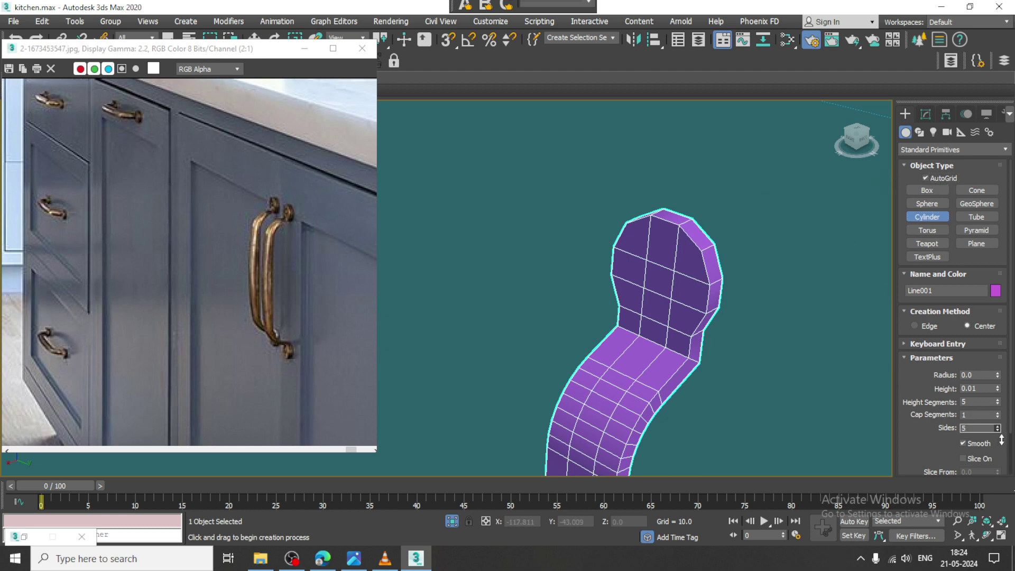
drag(658, 286, 673, 307)
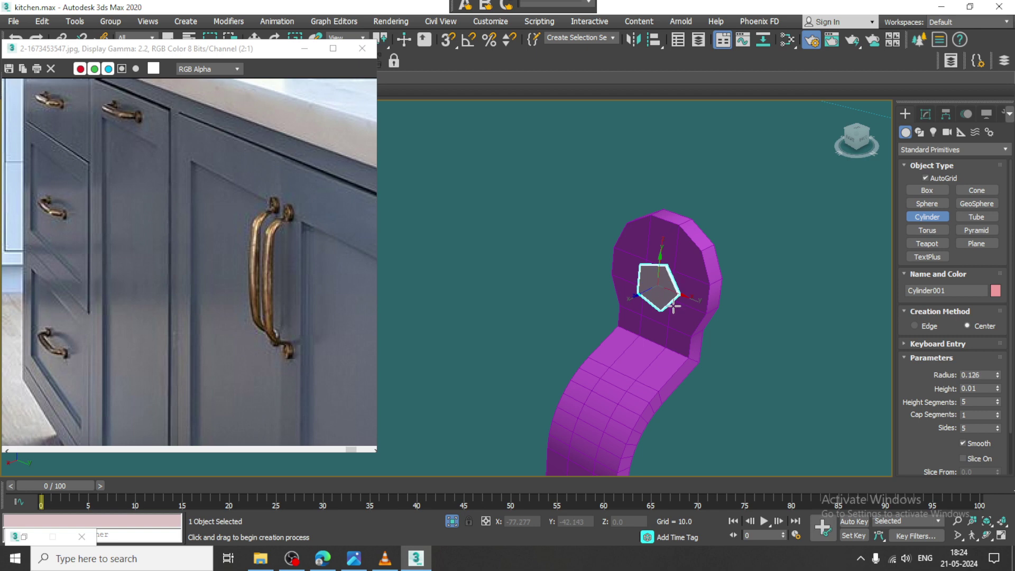
click(669, 334)
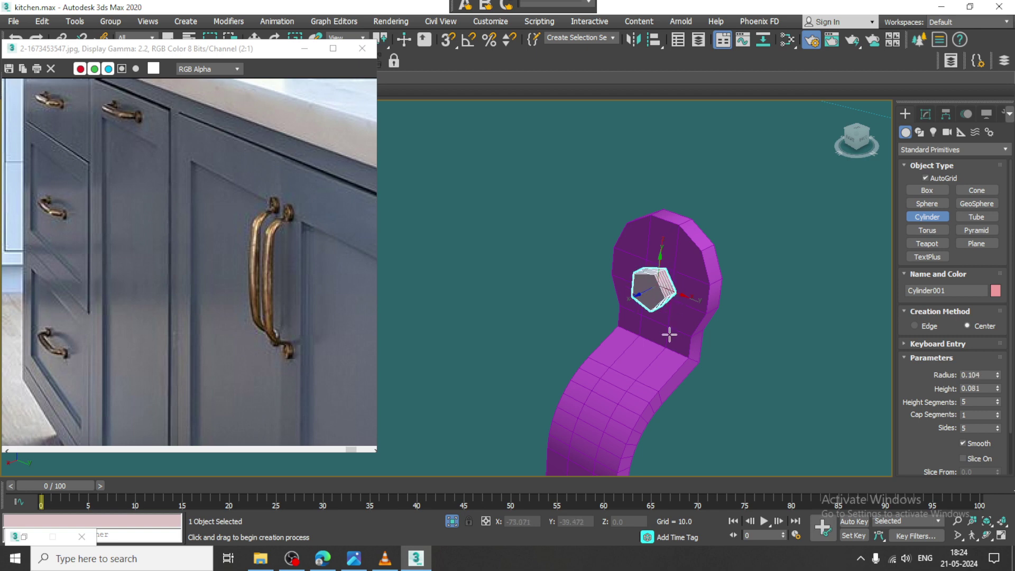
Set the cylinder to 7 sides and 1 height segment
alt+middle_drag(671, 323, 723, 248)
scroll(683, 285, up, 3)
key(w)
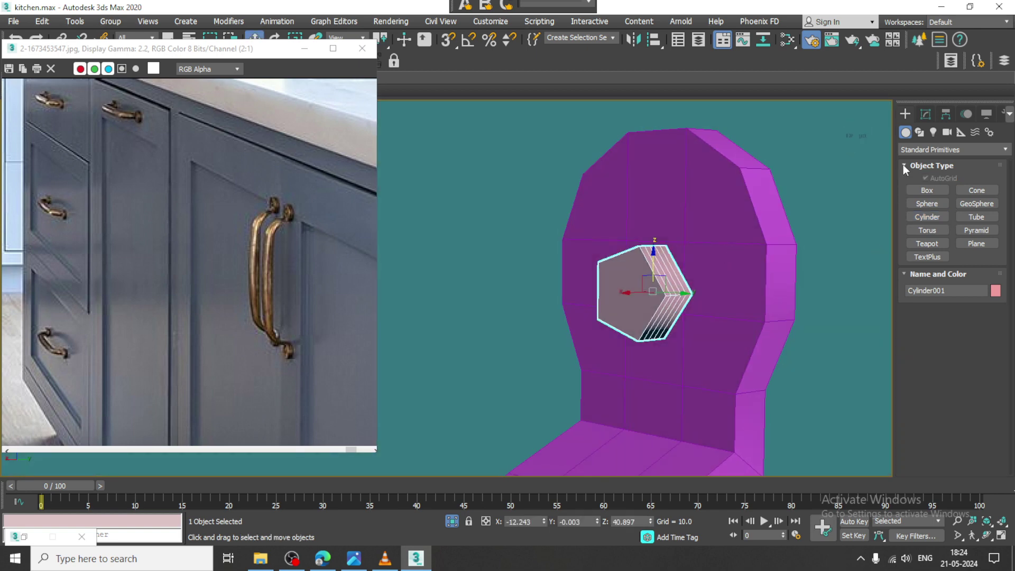
click(926, 114)
click(998, 341)
click(998, 341)
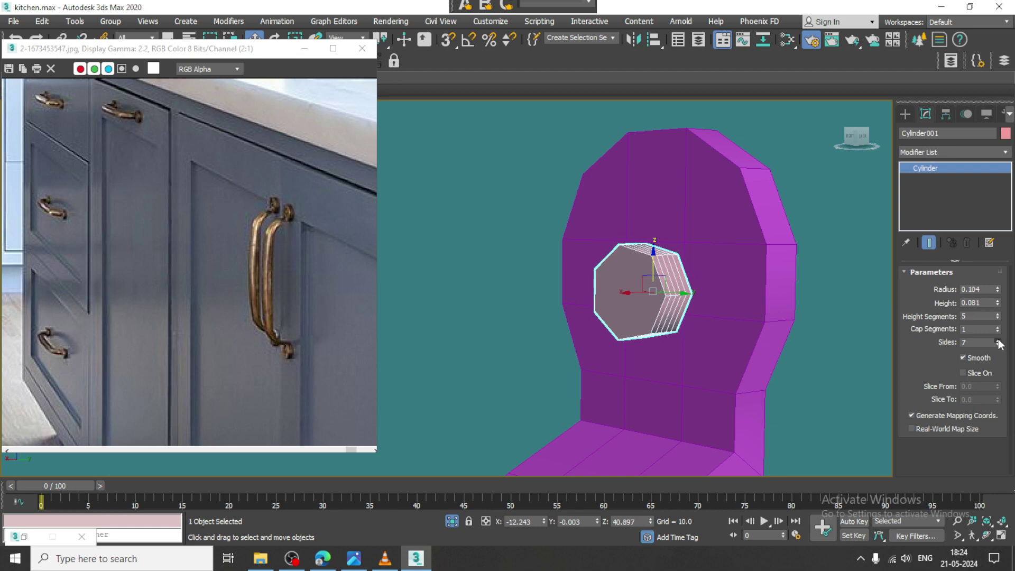
right_click(996, 319)
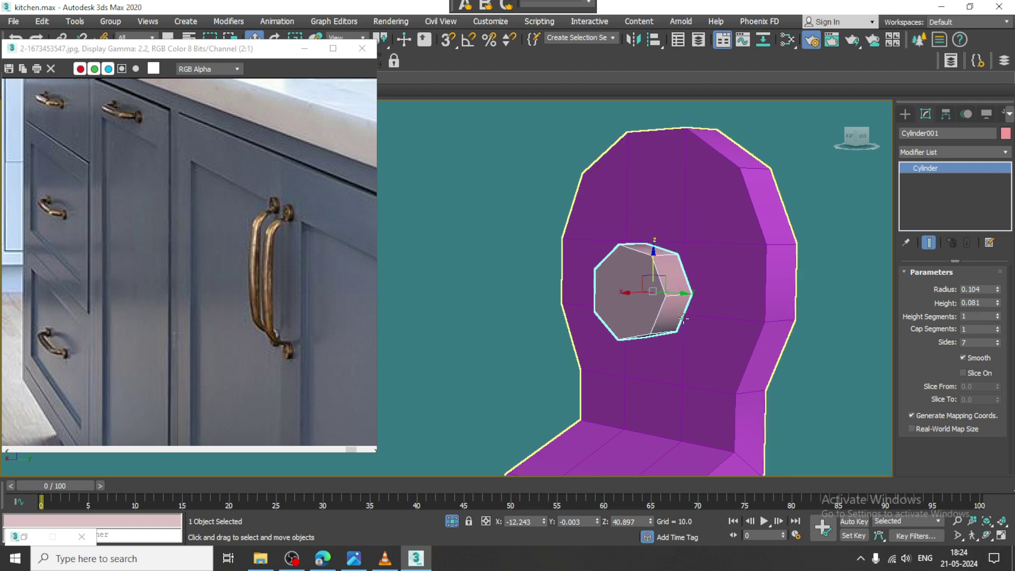
Convert the cylinder to Editable Poly and select its front cap polygon
alt+middle_drag(684, 319, 617, 288)
right_click(615, 284)
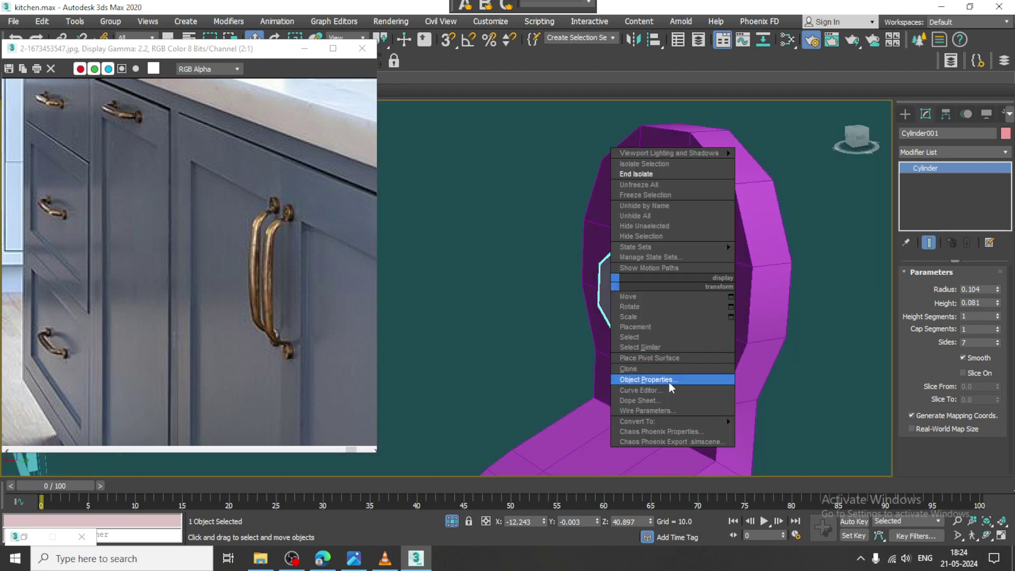
mouse_move(697, 421)
click(789, 430)
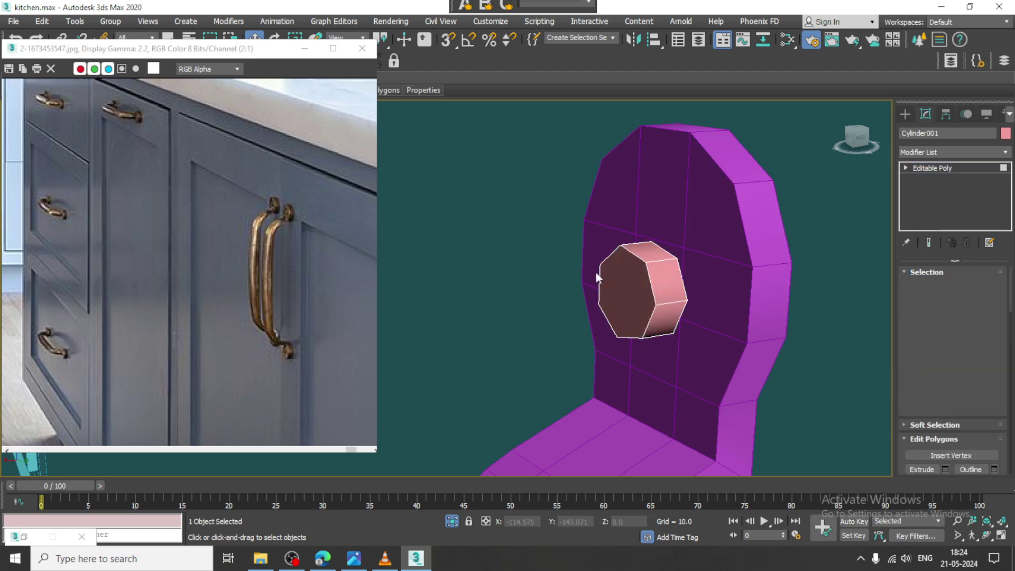
key(4)
click(639, 289)
scroll(667, 316, up, 3)
key(r)
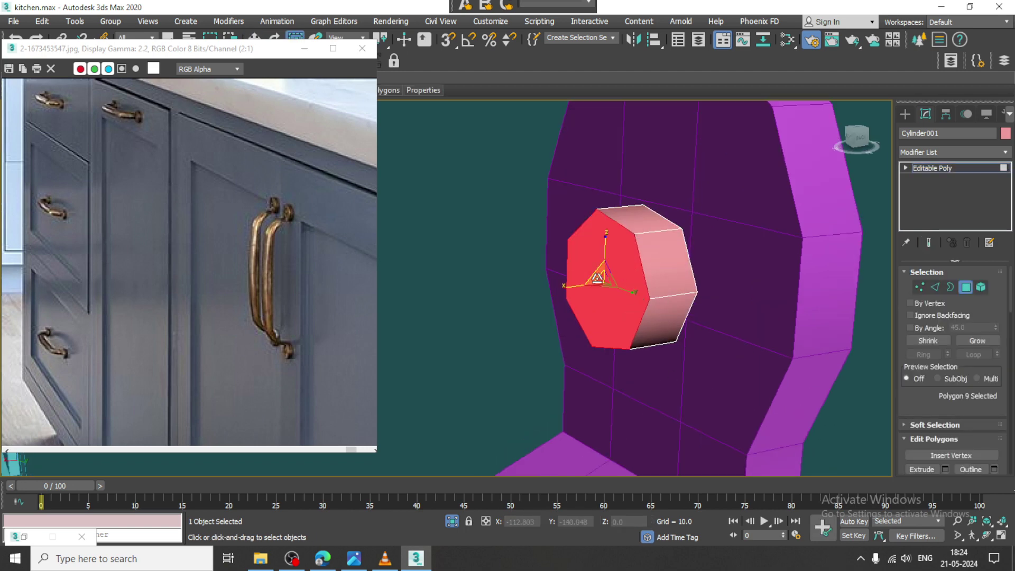
shift+drag(598, 277, 613, 300)
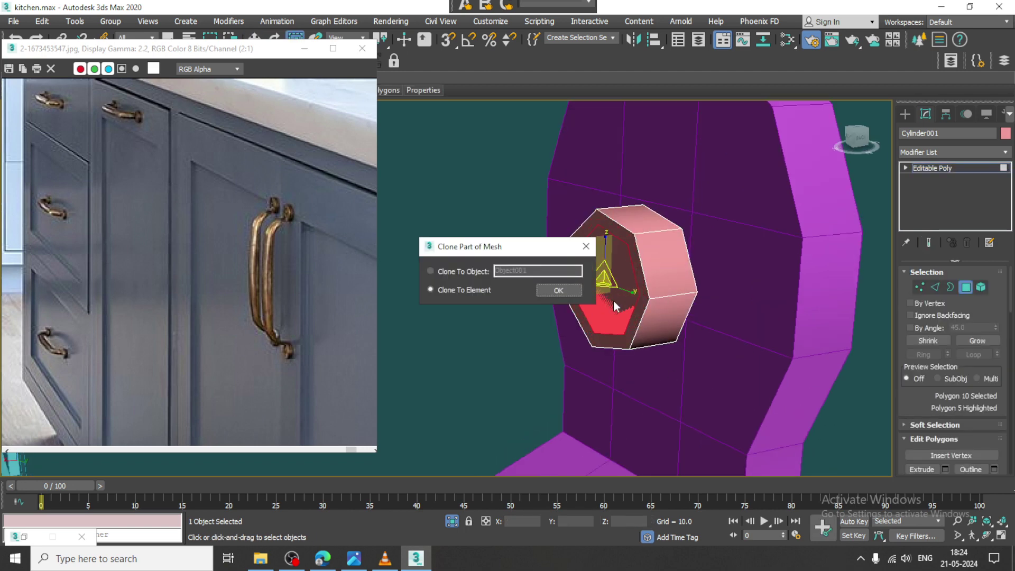
click(586, 246)
key(ctrl+z)
Inset the cylinder's front cap polygon by 0.055
key(w)
drag(920, 404, 917, 310)
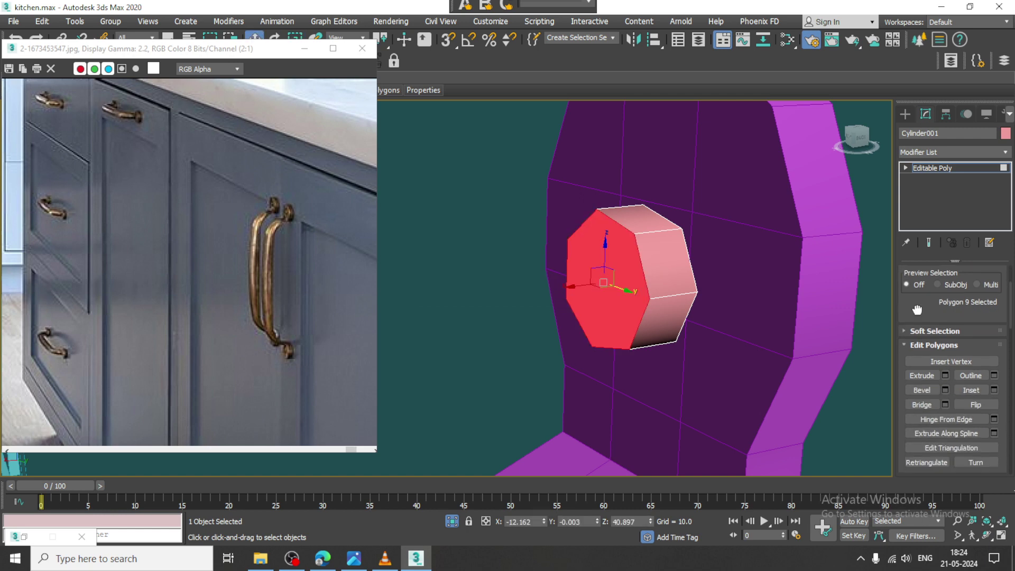
click(994, 390)
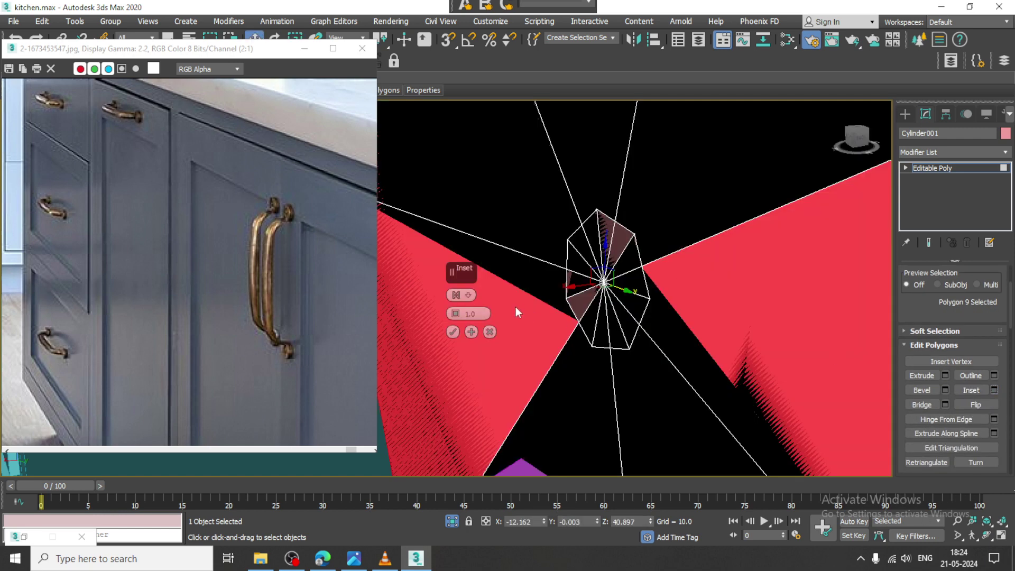
mouse_move(453, 313)
mouse_down()
mouse_move(459, 331)
mouse_move(469, 326)
mouse_up()
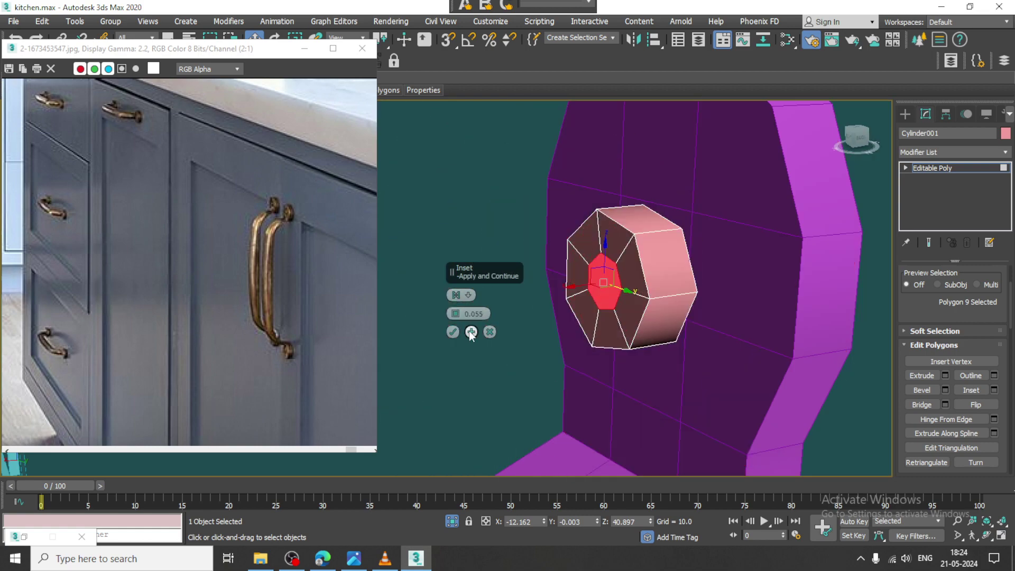
click(453, 331)
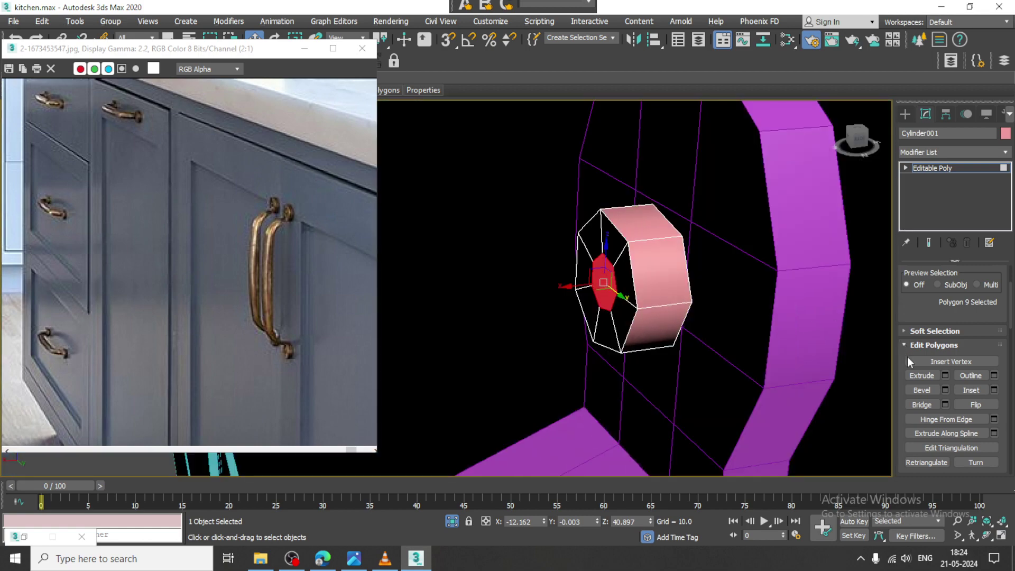
Extrude the inset polygon inward with a negative height to recess the cylinder's centre, and exit polygon editing
click(945, 376)
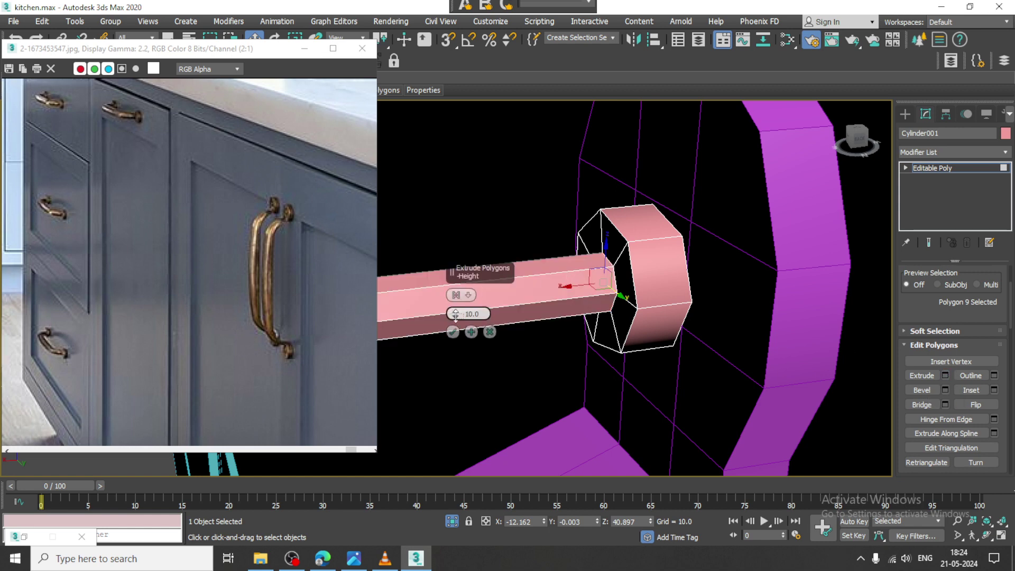
drag(468, 348, 476, 371)
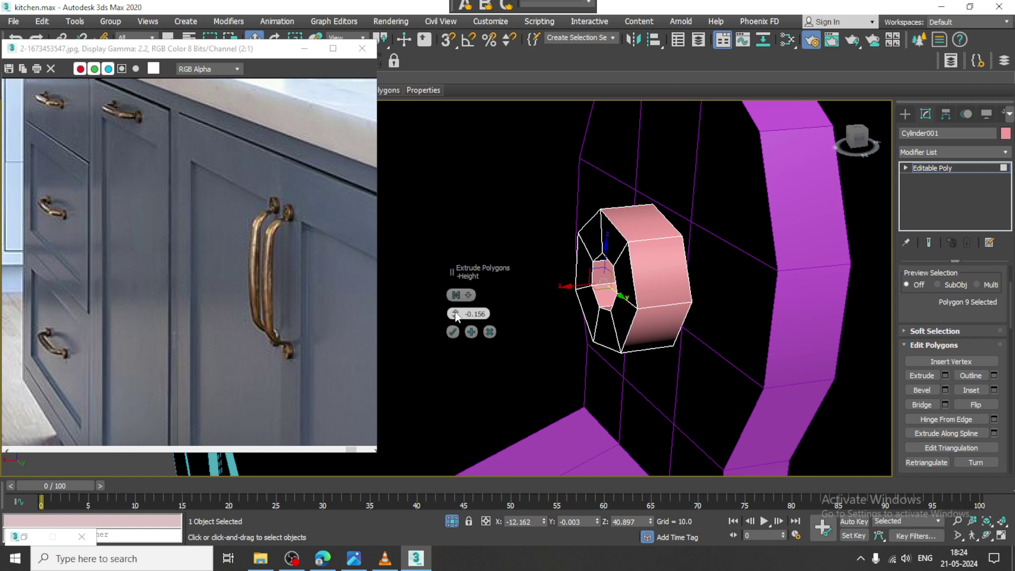
mouse_move(457, 315)
mouse_down()
mouse_move(456, 296)
mouse_move(456, 318)
mouse_up()
click(453, 332)
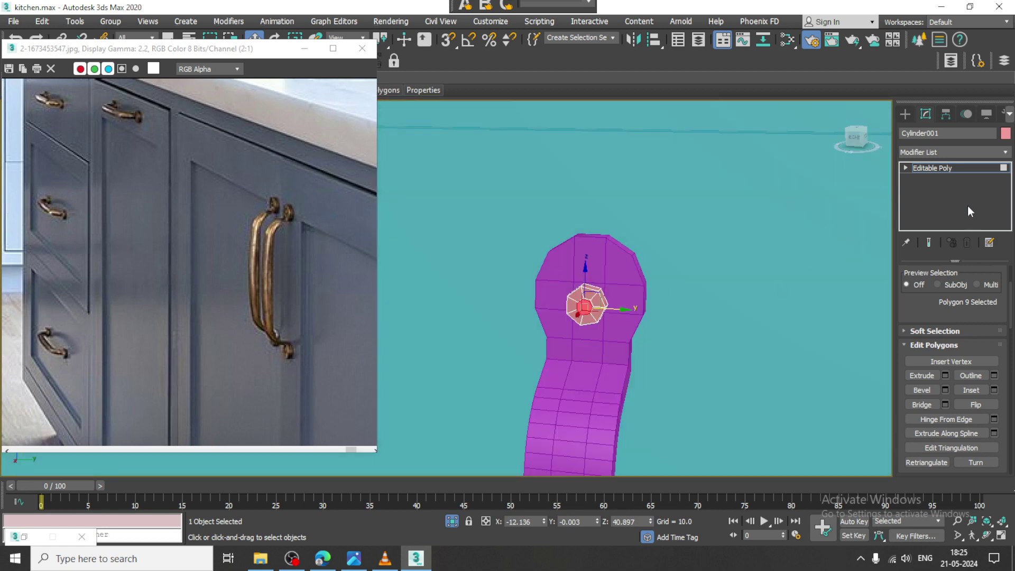
click(947, 167)
Move the cylinder along X to about -12.297 so it sinks into the face of the handle's top end
alt+middle_drag(576, 304, 490, 306)
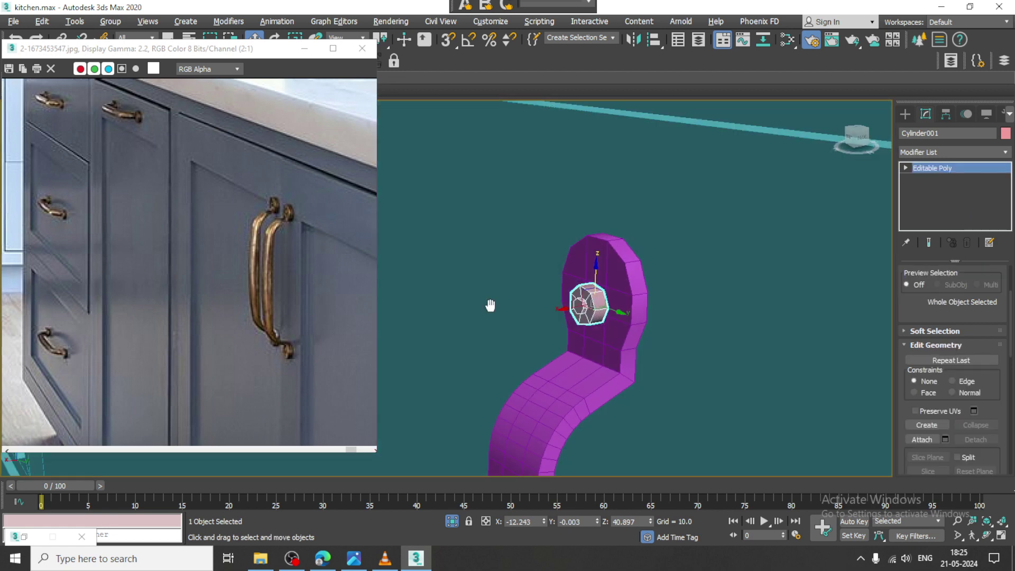
scroll(526, 269, up, 3)
alt+middle_drag(698, 328, 591, 332)
drag(613, 335, 633, 335)
Copy the screw-head cylinder down along Z to about 36.55, onto the handle's lower end
alt+middle_drag(581, 391, 615, 273)
scroll(662, 239, down, 2)
scroll(629, 250, down, 5)
middle_drag(615, 272, 621, 239)
mouse_move(642, 163)
shift+mouse_down()
mouse_move(652, 365)
mouse_move(649, 345)
shift+mouse_up()
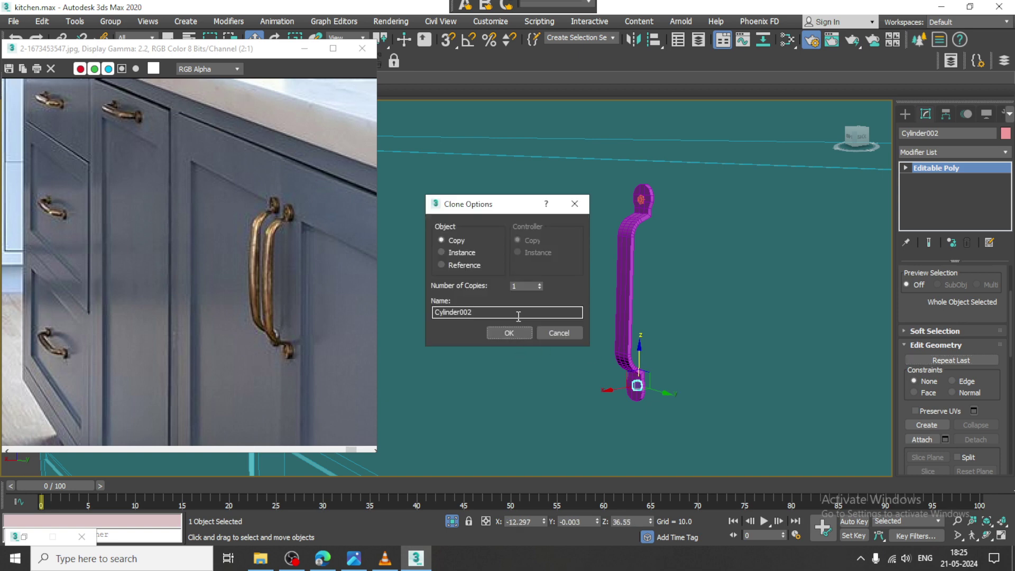
click(509, 333)
scroll(624, 304, up, 3)
mouse_move(625, 299)
alt+middle_down()
mouse_move(618, 268)
mouse_move(629, 270)
alt+middle_up()
Connect the long edges of the handle's straight grip with three segments and a pinch of 8
click(630, 270)
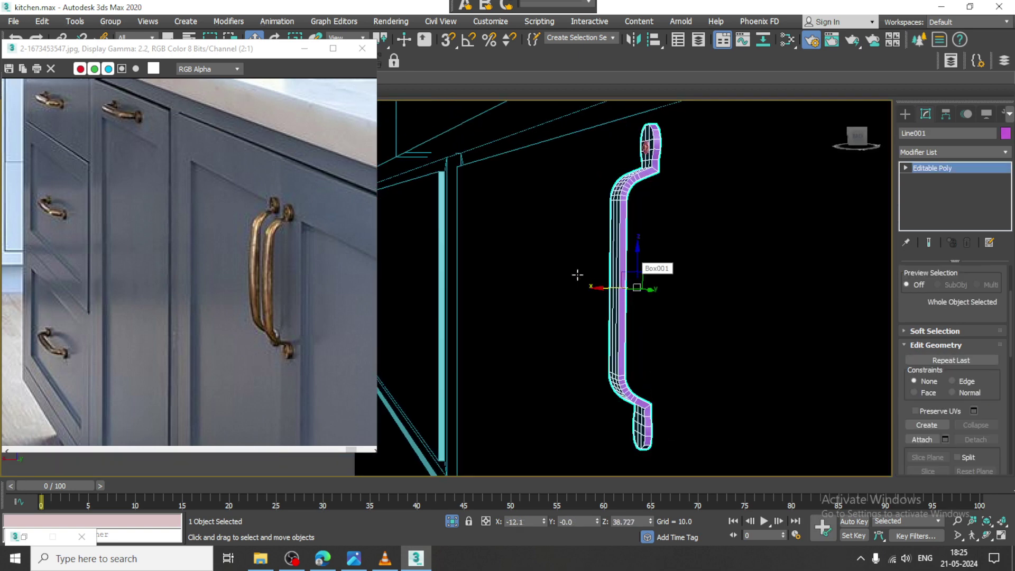
key(2)
drag(547, 261, 740, 311)
alt+middle_drag(739, 311, 740, 364)
click(994, 418)
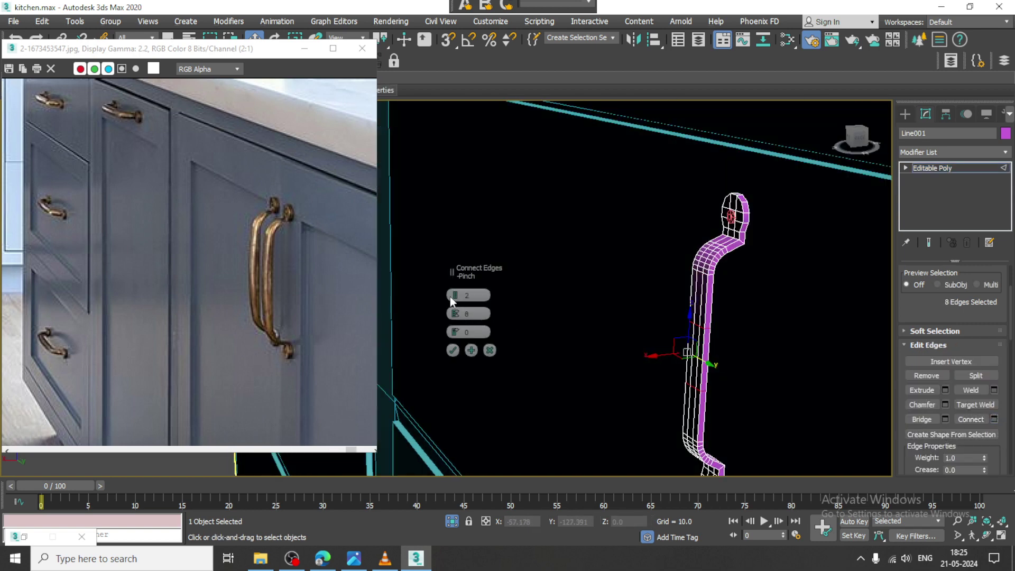
click(452, 350)
In the Front view, move the vertices at the middle of the grip outward so the handle bows gently, and exit vertex editing
key(alt+w)
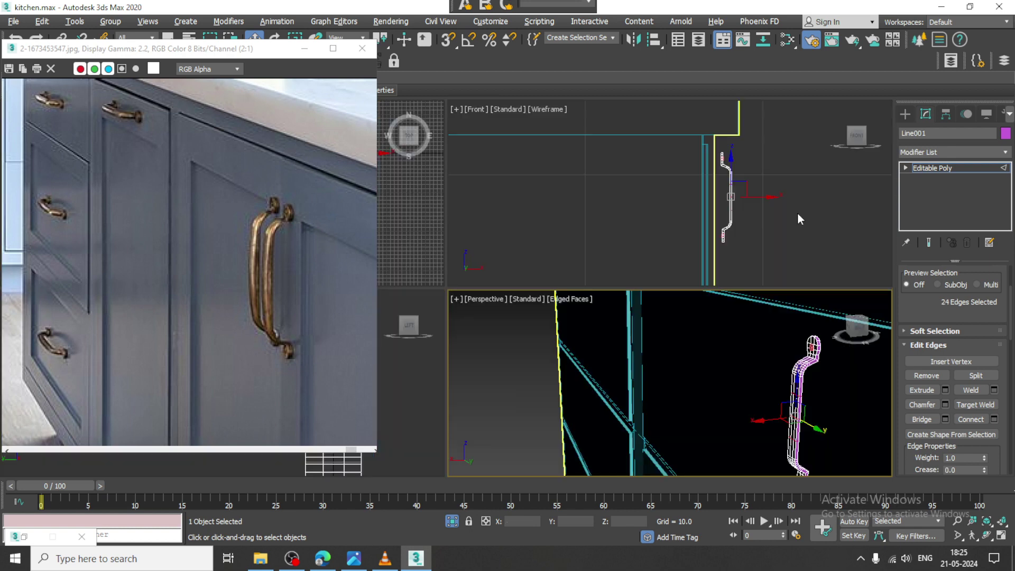
middle_drag(798, 214, 772, 214)
key(alt+w)
scroll(600, 287, up, 3)
key(1)
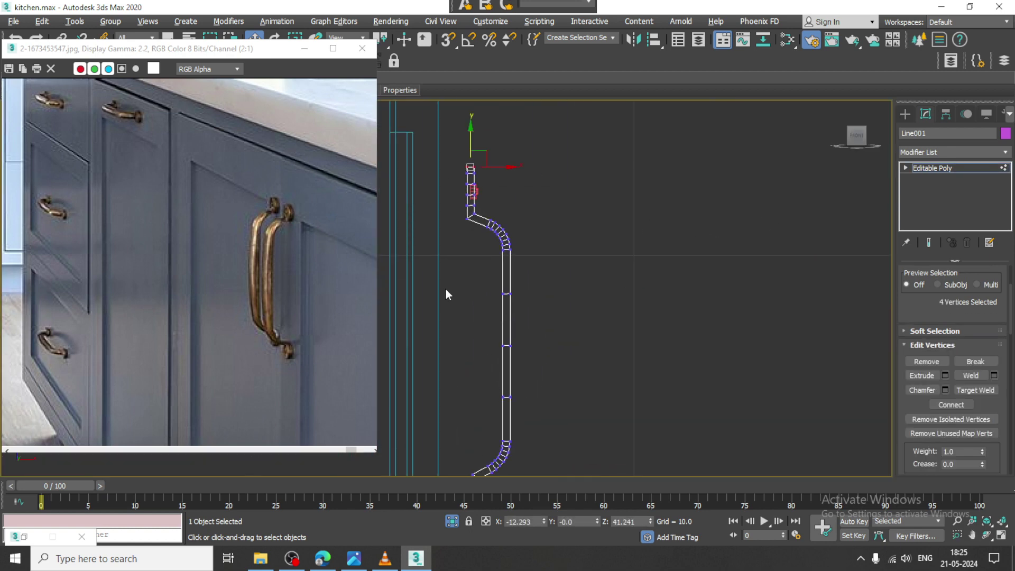
drag(540, 349, 543, 344)
click(938, 168)
key(alt+w)
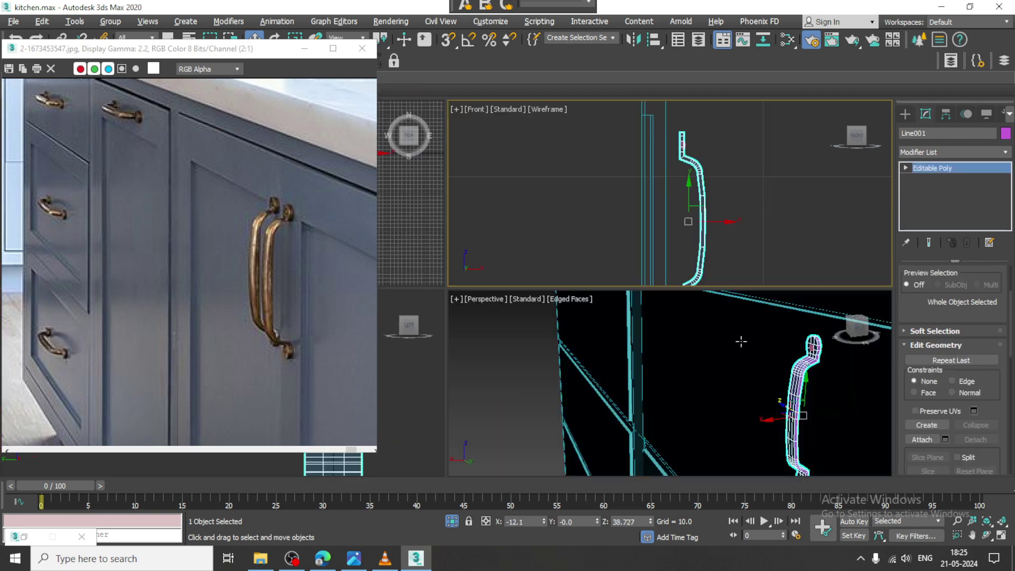
middle_click(741, 341)
key(alt+w)
Move the lower screw head outward along X so it protrudes from the face of the handle's lower end
alt+middle_drag(740, 338, 738, 274)
scroll(691, 326, down, 1)
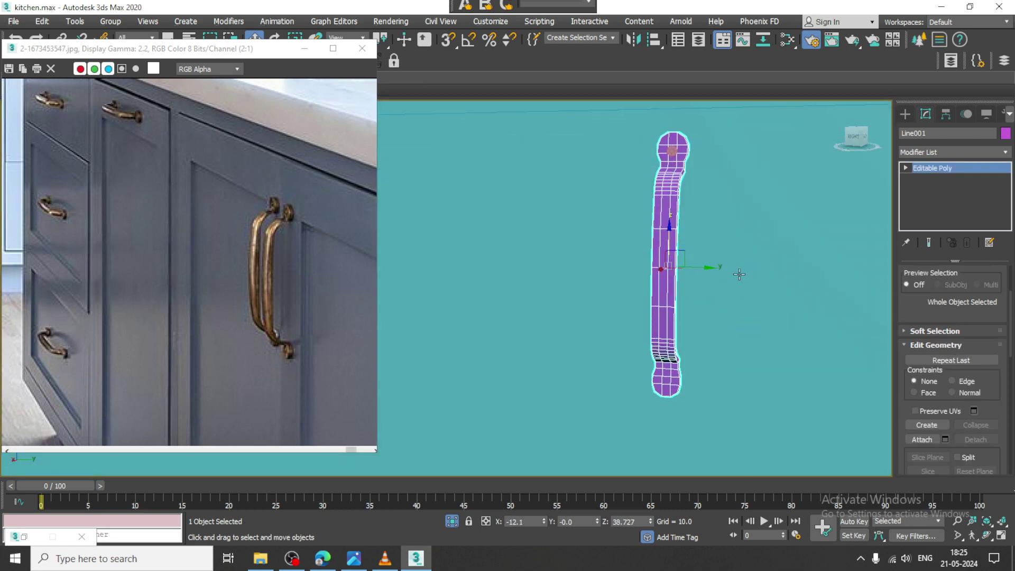
key(F3)
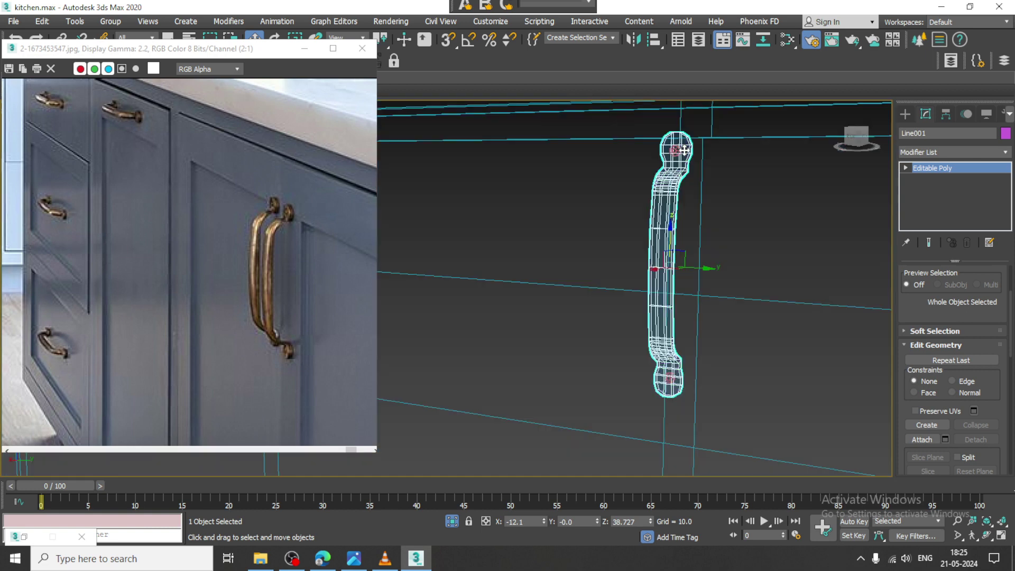
key(F3)
scroll(667, 395, up, 4)
key(4)
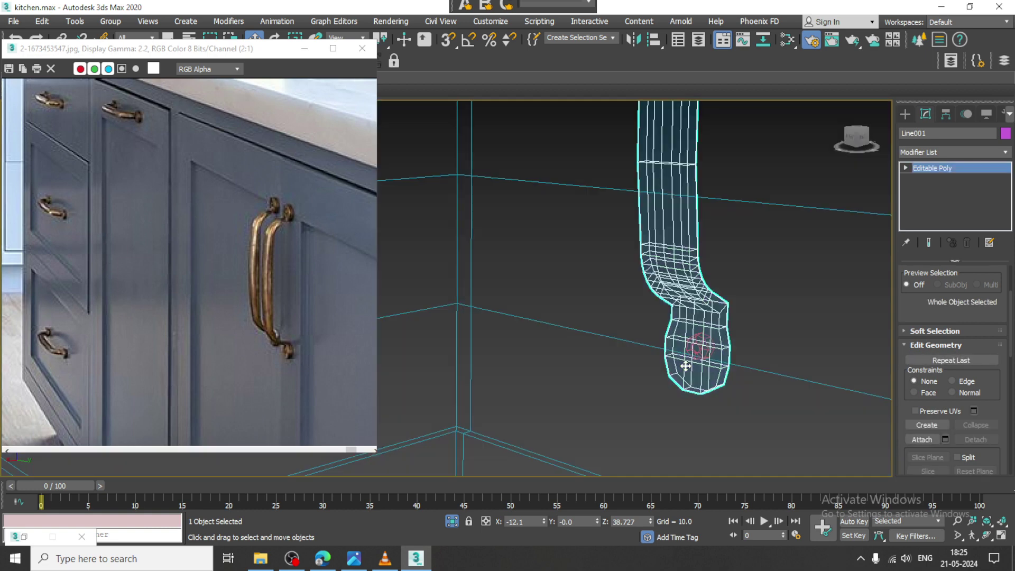
alt+middle_drag(687, 363, 718, 331)
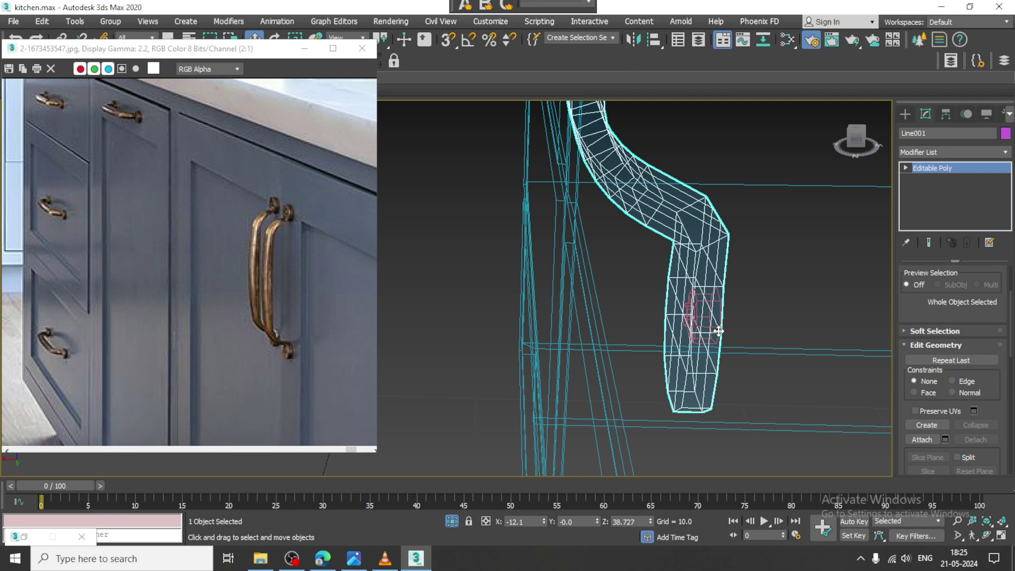
click(701, 299)
mouse_move(678, 314)
mouse_down()
mouse_move(646, 313)
mouse_move(658, 314)
mouse_up()
key(F3)
Select the handle together with both screw heads and combine them into a group with the default name
ctrl+click(725, 256)
middle_drag(667, 233, 732, 428)
scroll(682, 339, down, 4)
scroll(686, 282, up, 4)
ctrl+click(740, 239)
scroll(747, 269, down, 4)
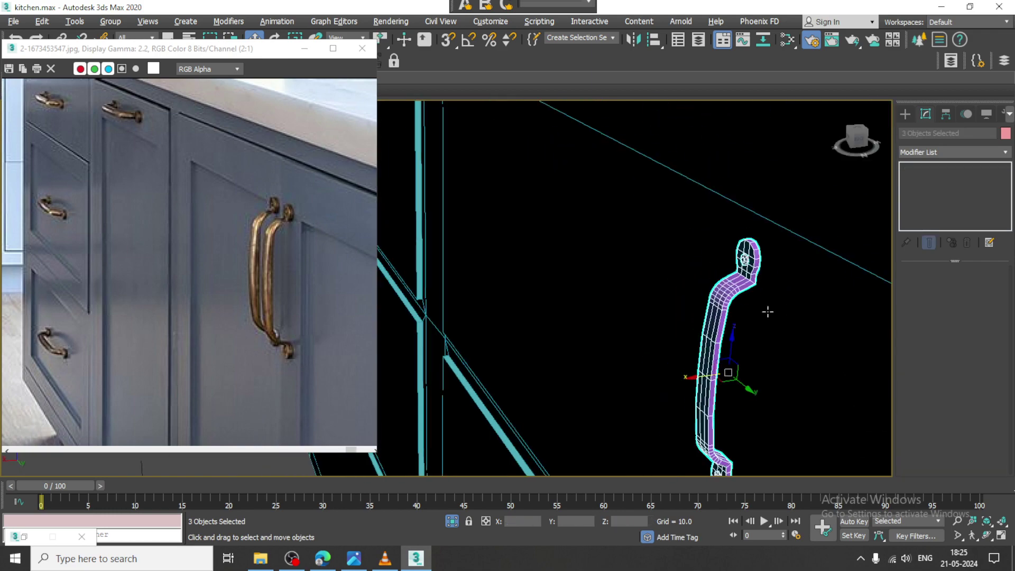
alt+middle_drag(768, 312, 774, 346)
middle_drag(774, 346, 759, 265)
click(120, 23)
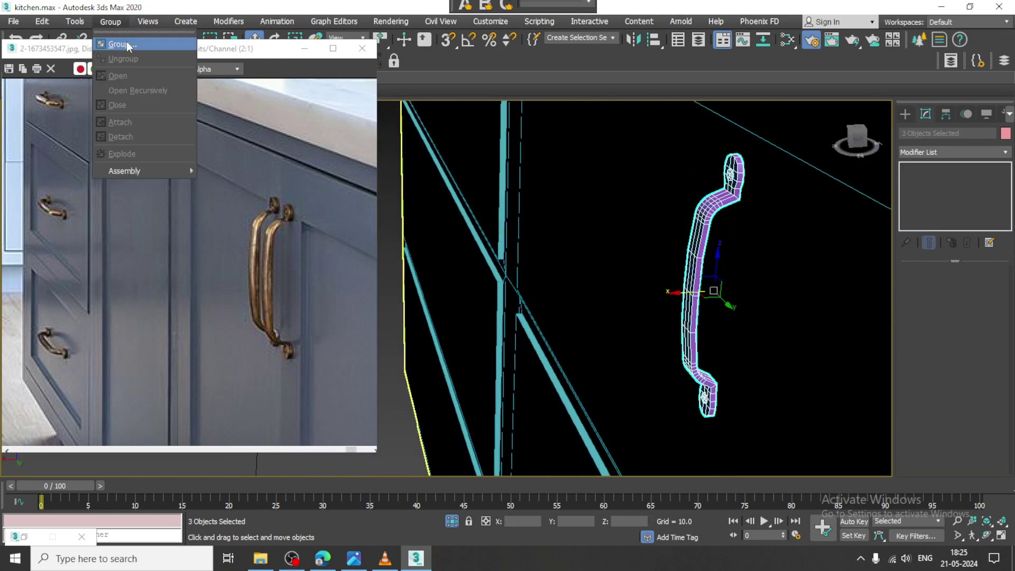
click(121, 45)
click(533, 302)
Move the handle group along X to about -12.425 in the Front view so its ends meet the cabinet face
key(alt+w)
middle_drag(643, 237, 659, 293)
key(alt+w)
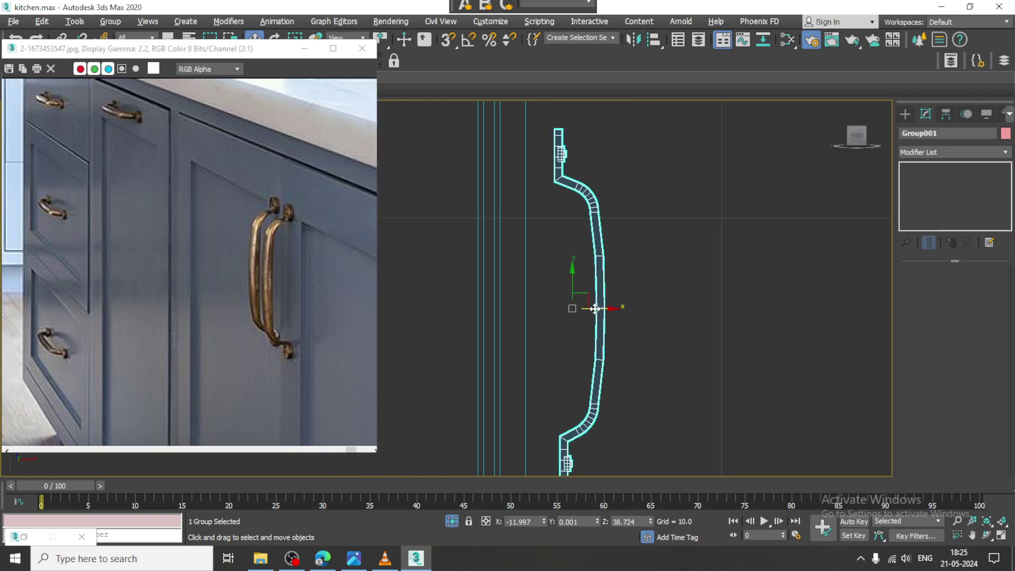
drag(595, 308, 567, 308)
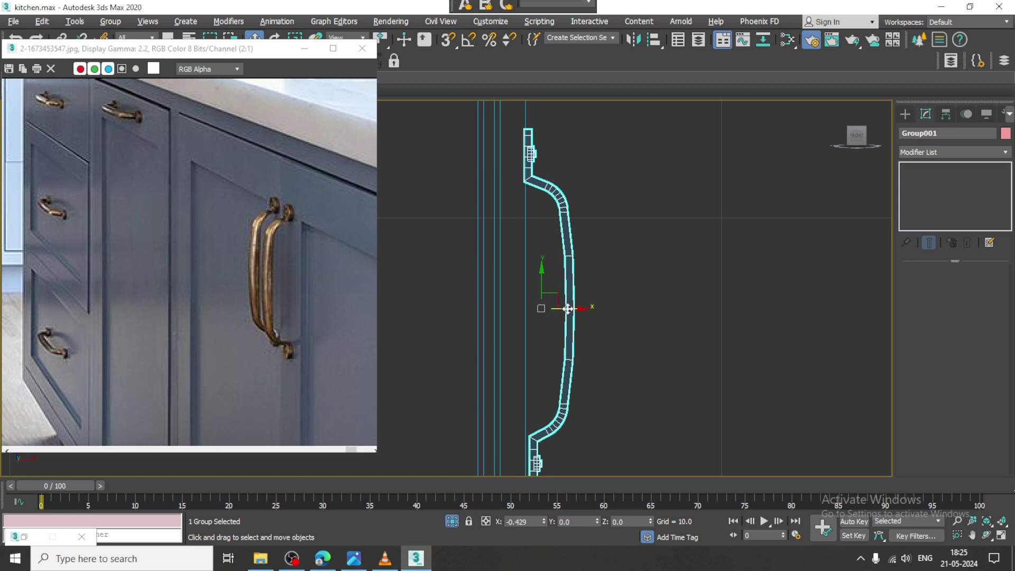
key(alt+w)
middle_click(687, 321)
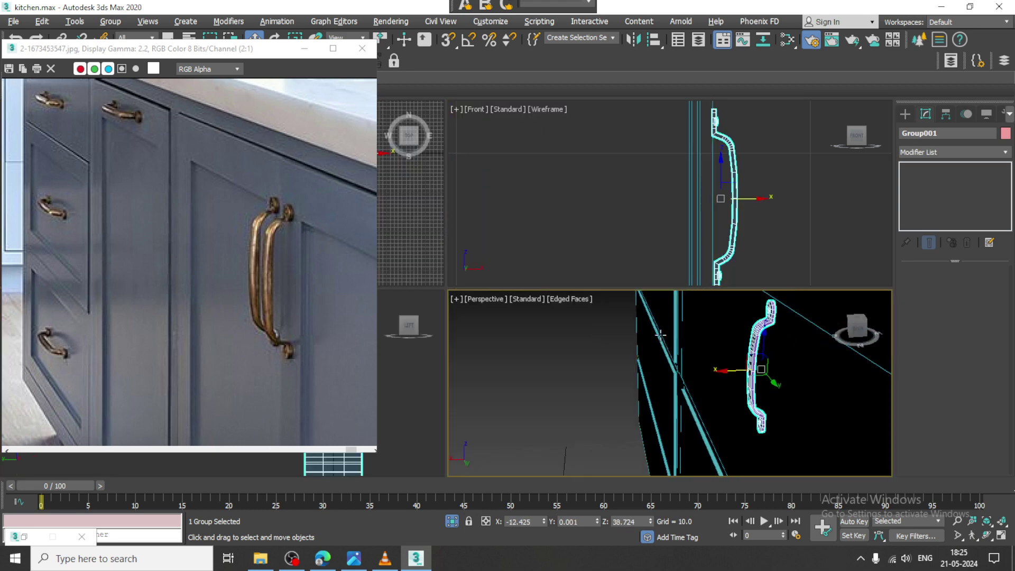
key(alt+w)
Turn on angle snapping and rotate the handle group 90 degrees about X so it lies horizontally on the drawer front
alt+middle_drag(693, 321, 658, 303)
scroll(713, 298, down, 5)
scroll(616, 319, down, 8)
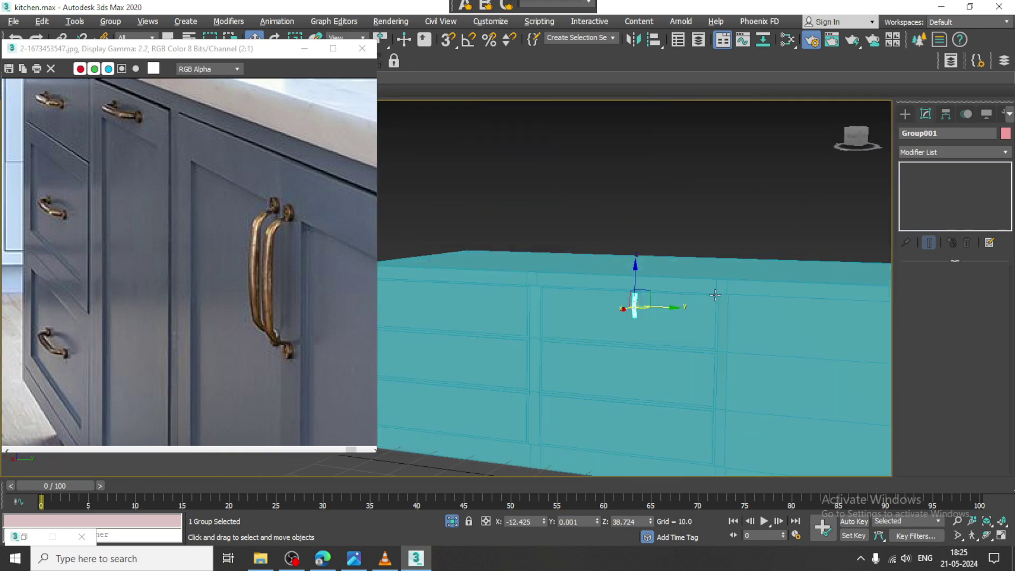
scroll(285, 284, down, 2)
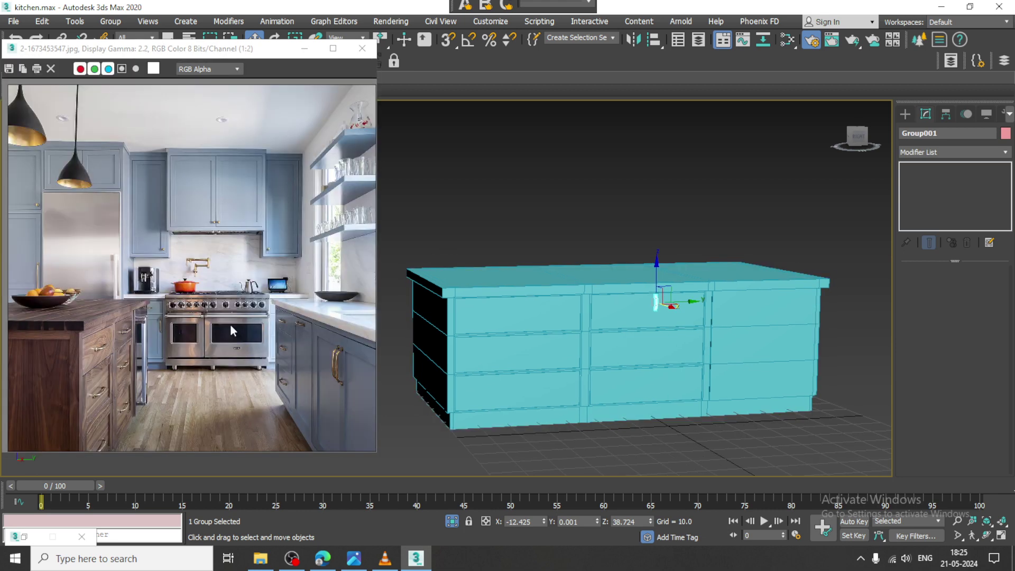
middle_drag(617, 317, 704, 300)
scroll(704, 300, up, 3)
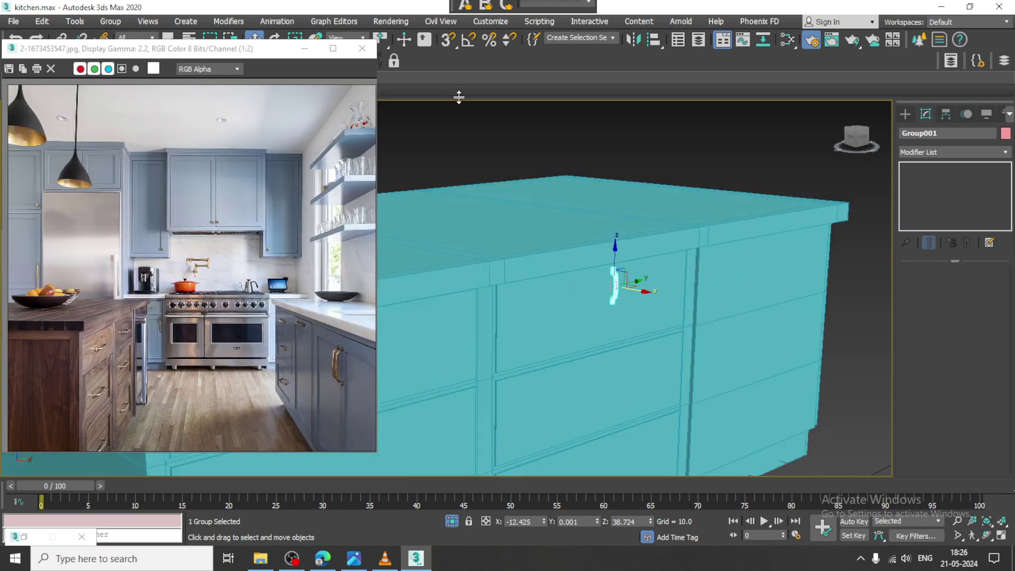
right_click(468, 42)
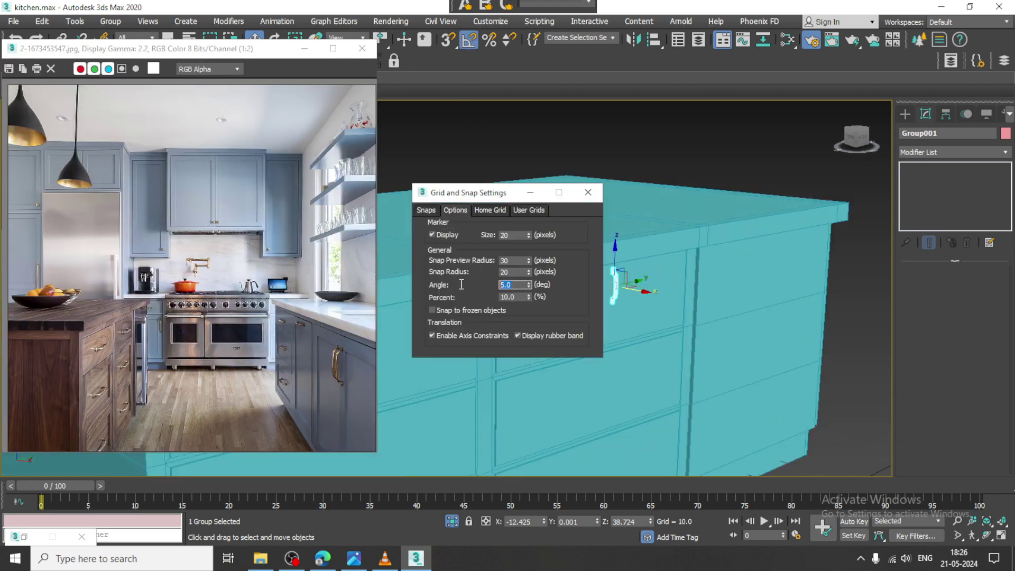
click(587, 193)
scroll(652, 319, up, 2)
key(e)
drag(567, 254, 503, 206)
key(w)
key(r)
Lower the handle, then adjust its rotation and X position slightly so both ends sit against the drawer front
alt+middle_drag(624, 264, 572, 241)
scroll(572, 241, up, 3)
key(w)
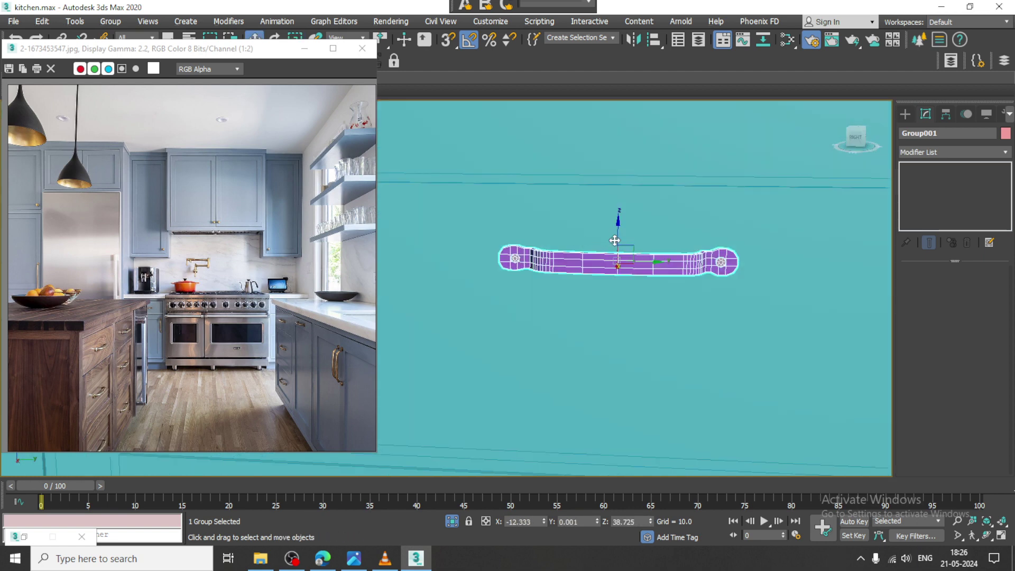
drag(616, 238, 619, 289)
alt+middle_drag(618, 289, 589, 305)
drag(606, 296, 578, 296)
scroll(577, 296, up, 2)
key(e)
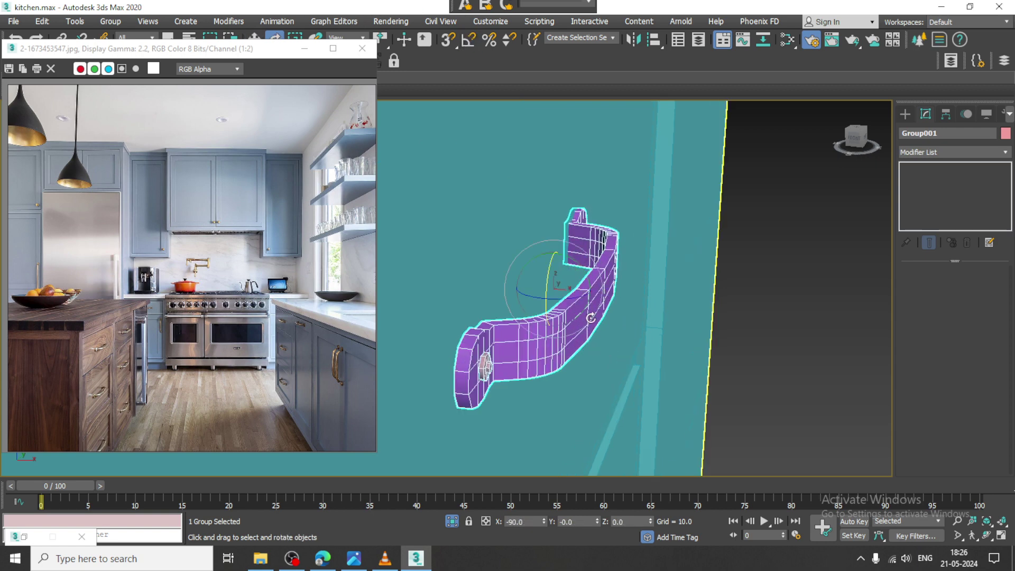
drag(572, 299, 583, 291)
key(w)
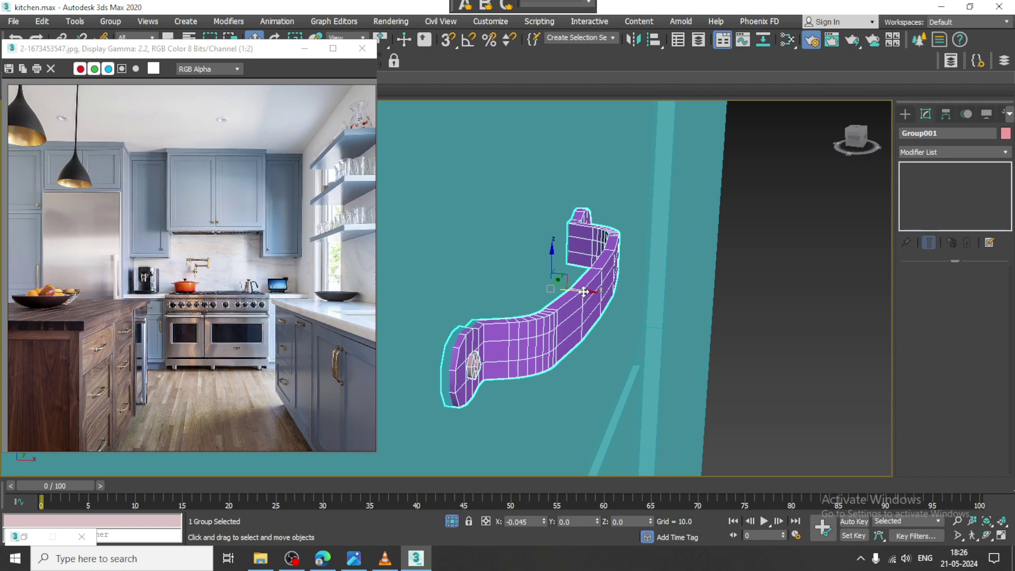
Shift the handle about -3.16 along Y to centre it on the upper drawer front
mouse_move(584, 292)
alt+middle_down()
mouse_move(541, 287)
mouse_move(578, 373)
mouse_move(591, 306)
alt+middle_up()
scroll(541, 288, down, 4)
scroll(633, 297, down, 5)
middle_drag(670, 282, 788, 242)
scroll(697, 267, up, 3)
alt+middle_drag(730, 283, 734, 265)
drag(734, 265, 723, 263)
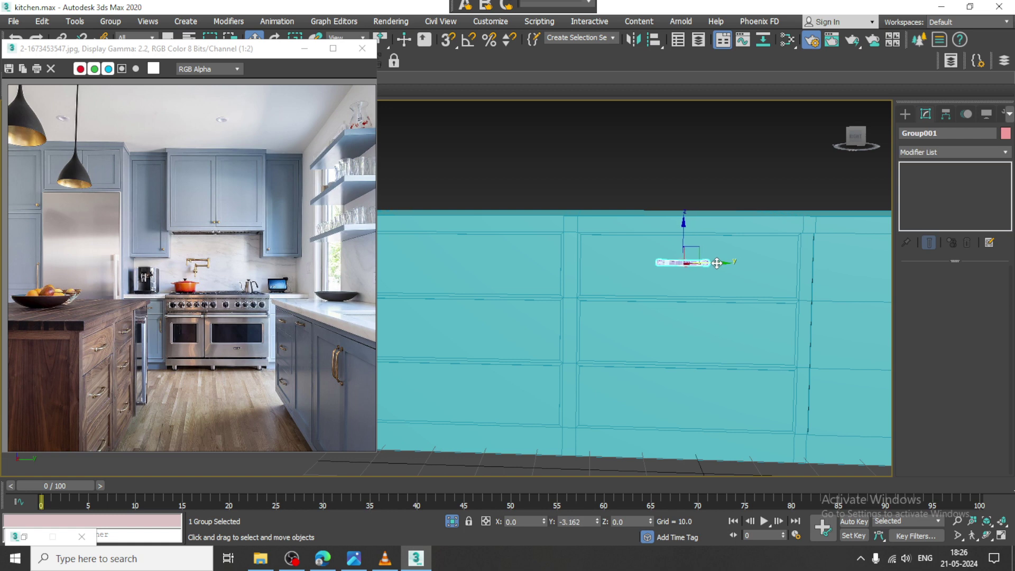
Lower the handle slightly and copy it about -45.8 along Y onto the neighbouring upper drawer
drag(686, 236, 476, 265)
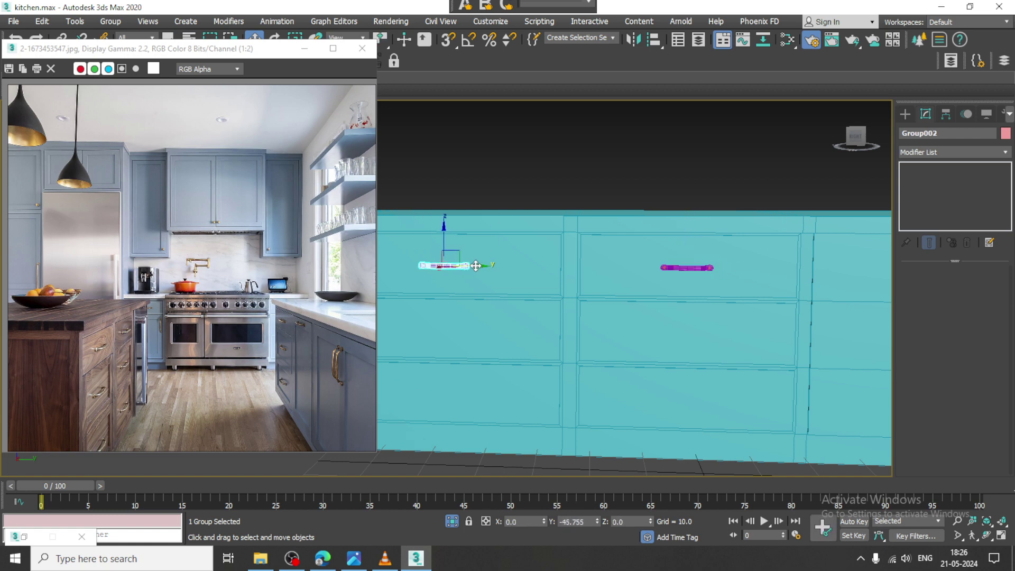
click(510, 333)
mouse_move(526, 325)
alt+middle_down()
mouse_move(550, 262)
mouse_move(592, 264)
alt+middle_up()
Select both upper drawer handles and make two copies downward so the middle and lower drawers also have handles
ctrl+click(720, 243)
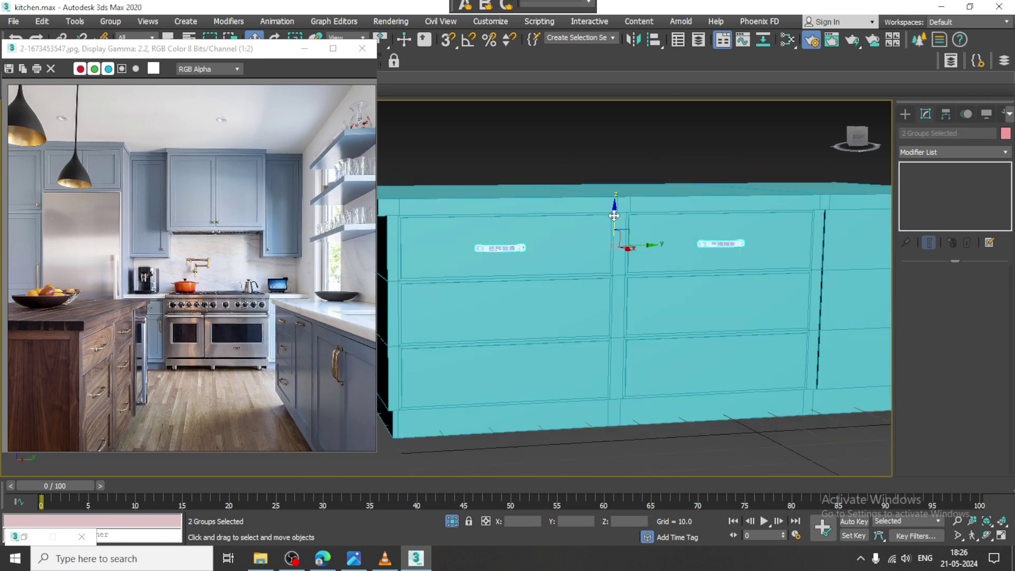
mouse_move(614, 215)
shift+mouse_down()
mouse_move(613, 274)
mouse_move(625, 279)
shift+mouse_up()
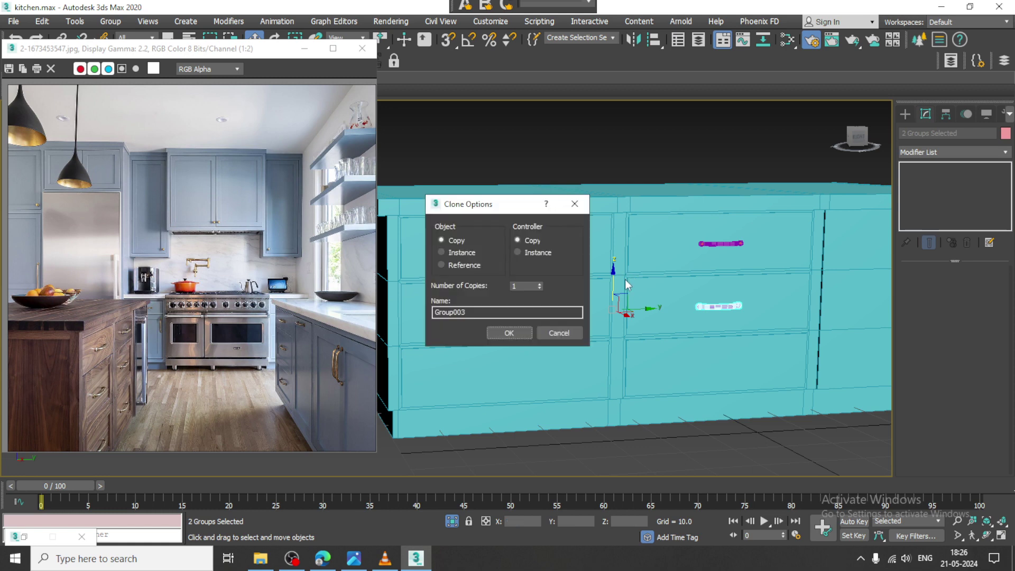
click(540, 284)
click(508, 335)
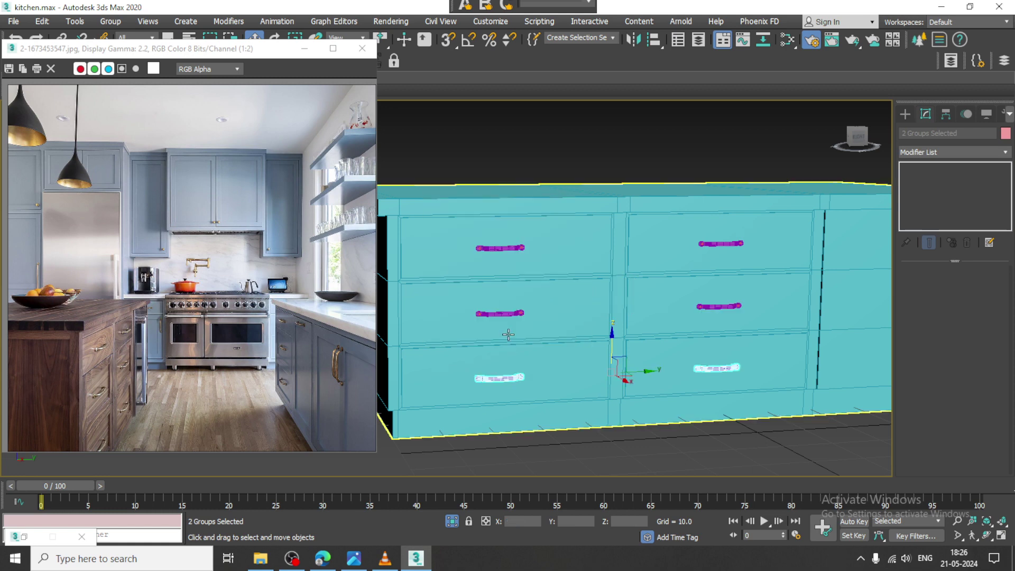
End the isolation of the island and its handles so the walls and floor are displayed again
alt+middle_drag(671, 260, 732, 267)
right_click(811, 219)
click(824, 106)
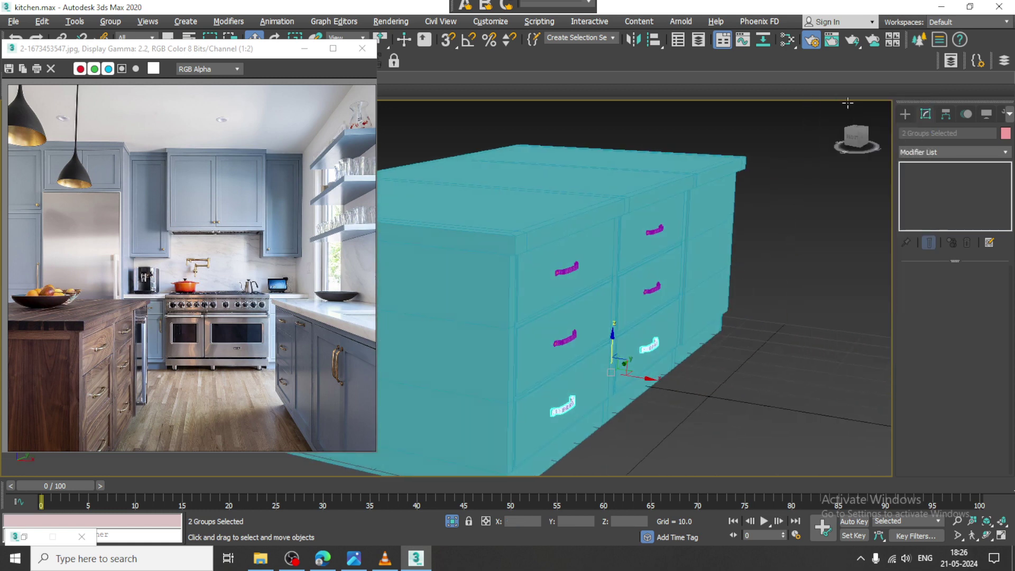
alt+middle_drag(719, 319, 682, 327)
alt+middle_drag(682, 328, 668, 308)
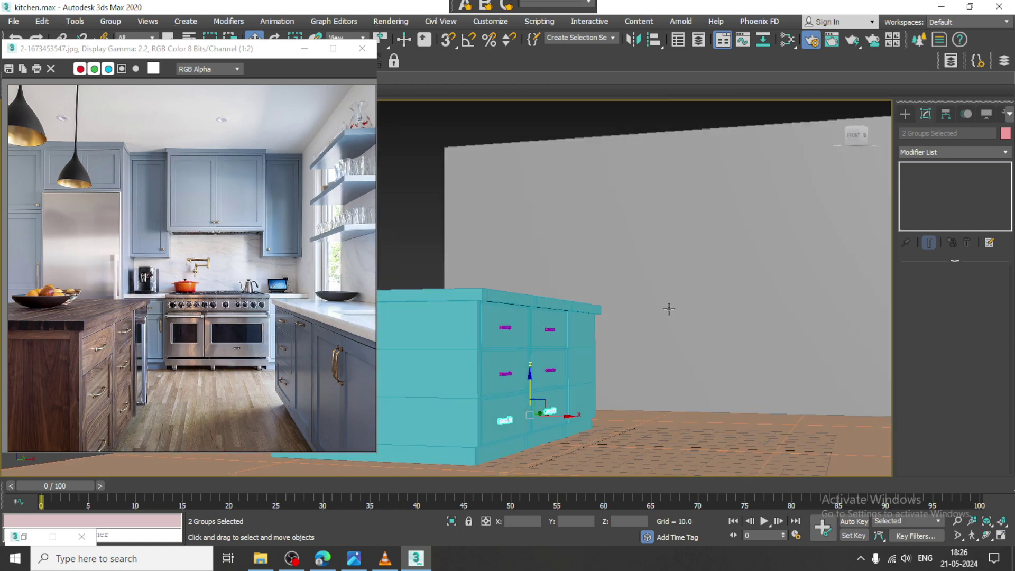
scroll(631, 347, up, 3)
scroll(632, 347, down, 8)
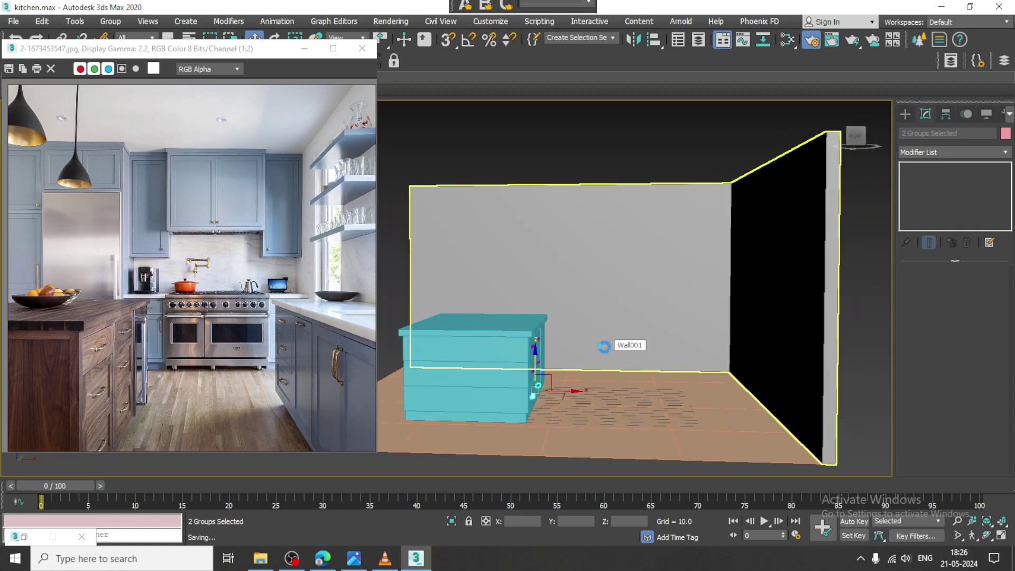
click(294, 558)
click(295, 558)
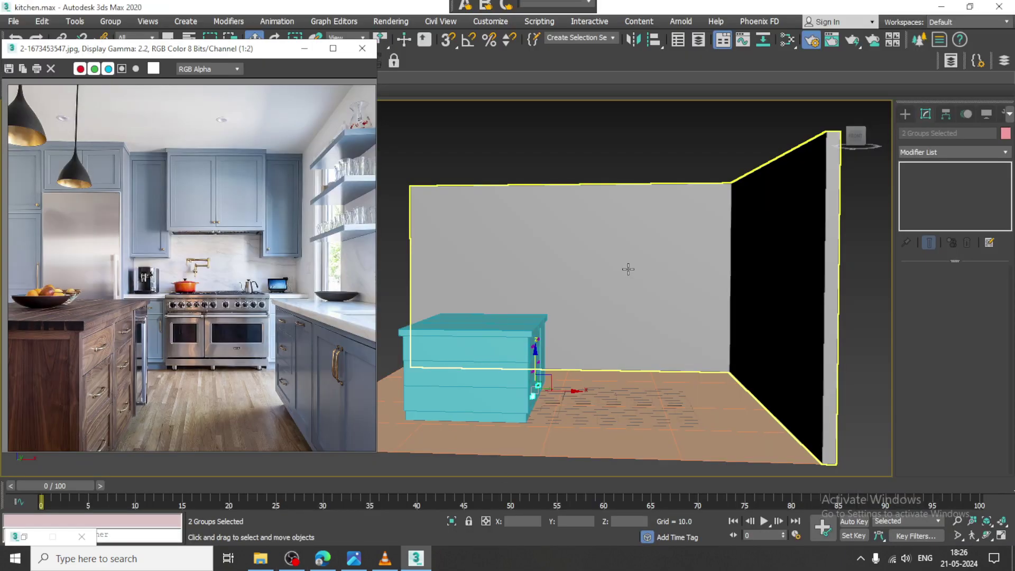
key(Up)
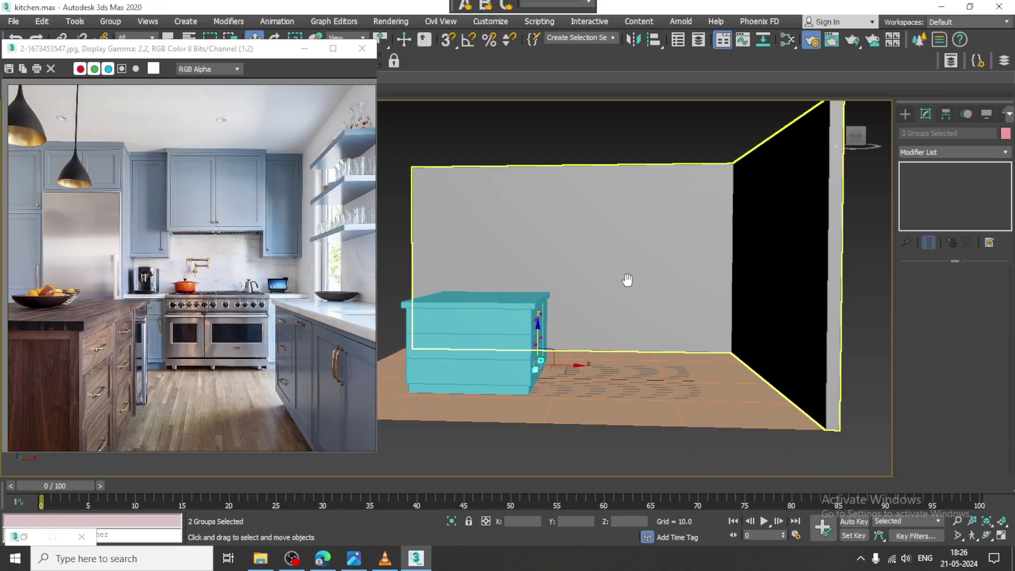
Switch to Expert Mode for a larger viewport, then shrink the reference image window and move it clear of the room
key(ctrl+x)
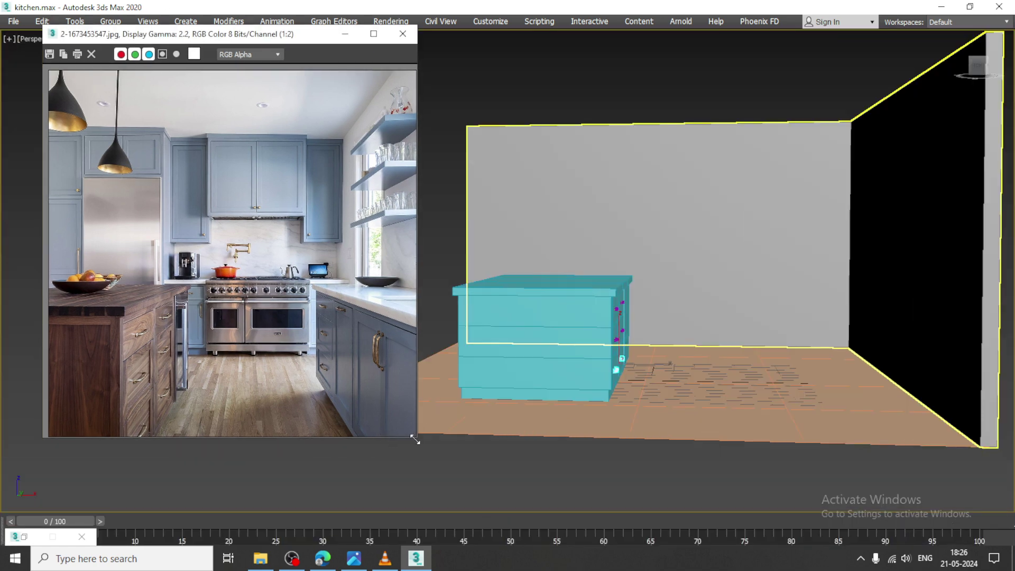
drag(415, 439, 312, 307)
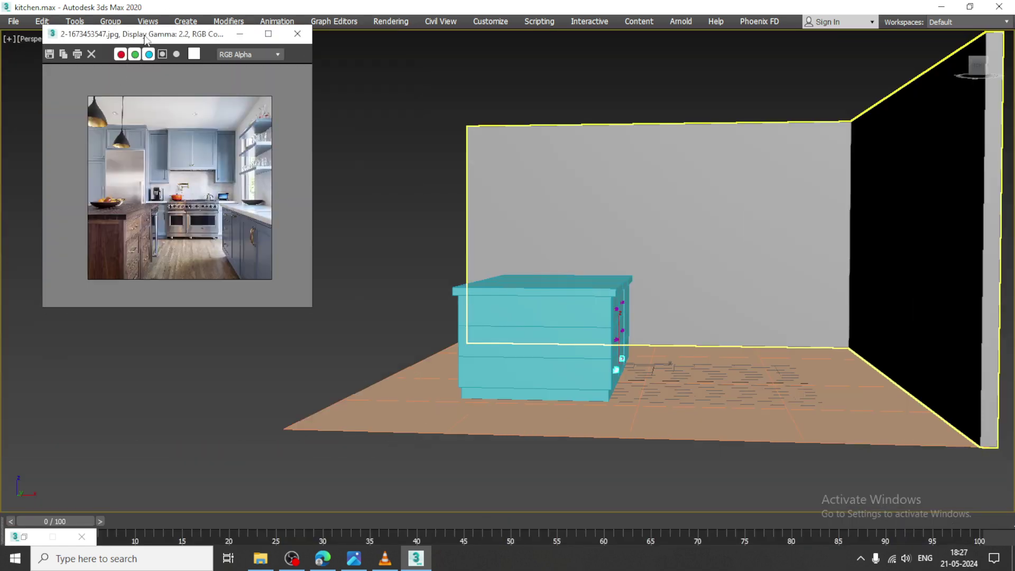
drag(146, 40, 108, 28)
Frame the perspective view towards the back wall with the island in front, matching the reference photo's angle
alt+middle_drag(635, 256, 564, 263)
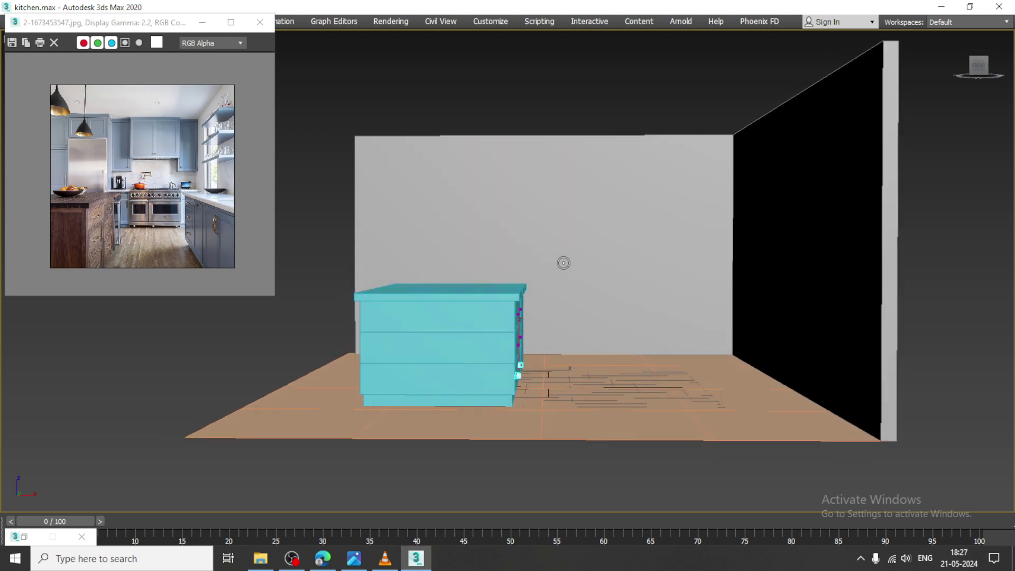
scroll(563, 263, up, 5)
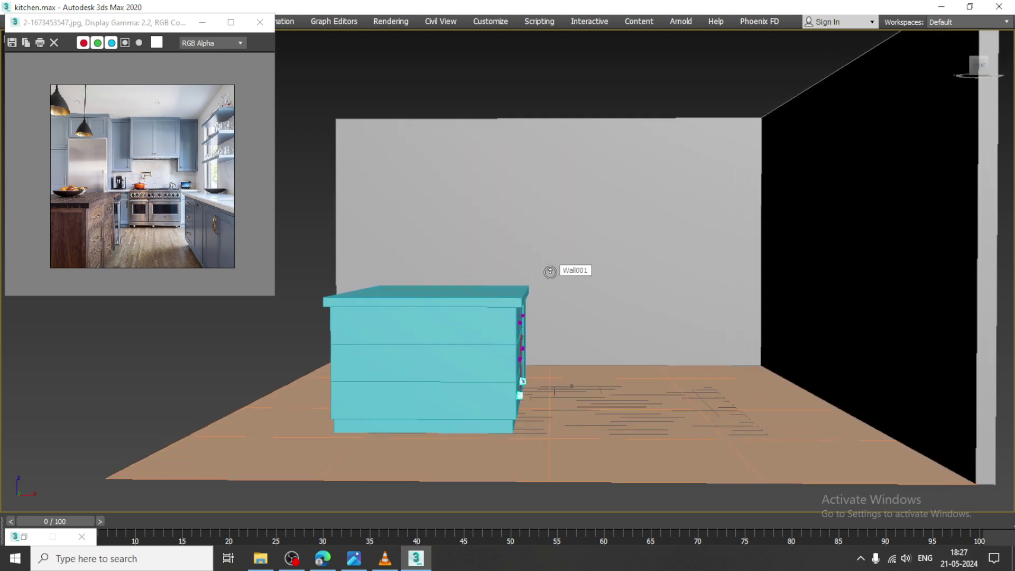
scroll(549, 273, up, 3)
alt+middle_drag(644, 325, 635, 327)
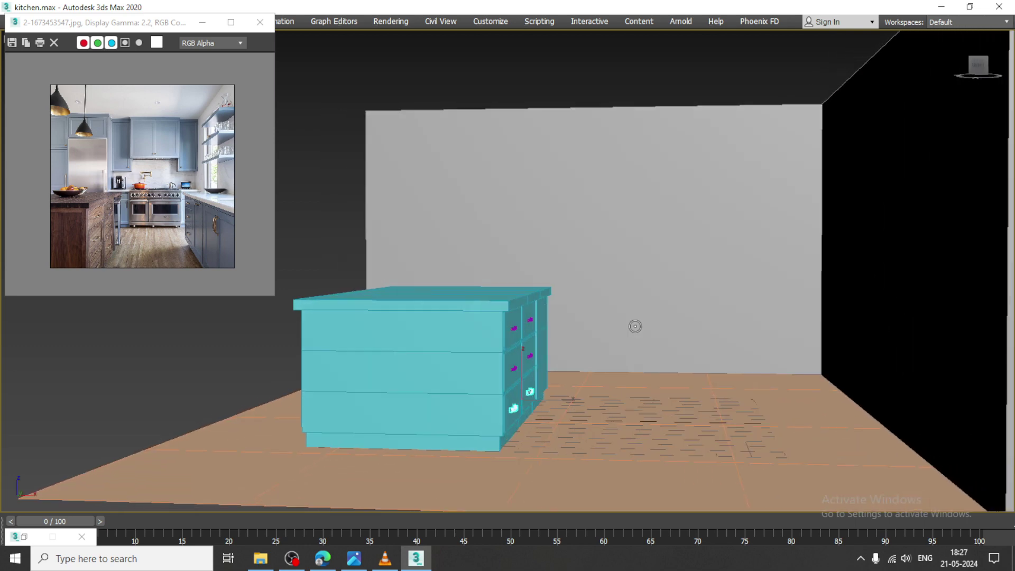